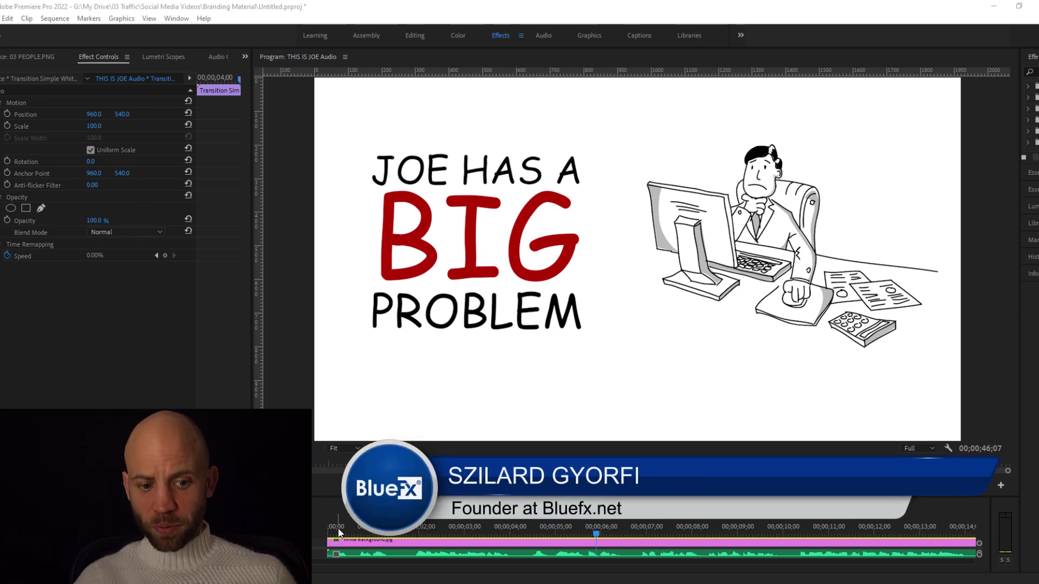
Play the finished whiteboard animation from the beginning to preview its opening scenes.
{"action": "left_click", "coordinate": [337, 533]}
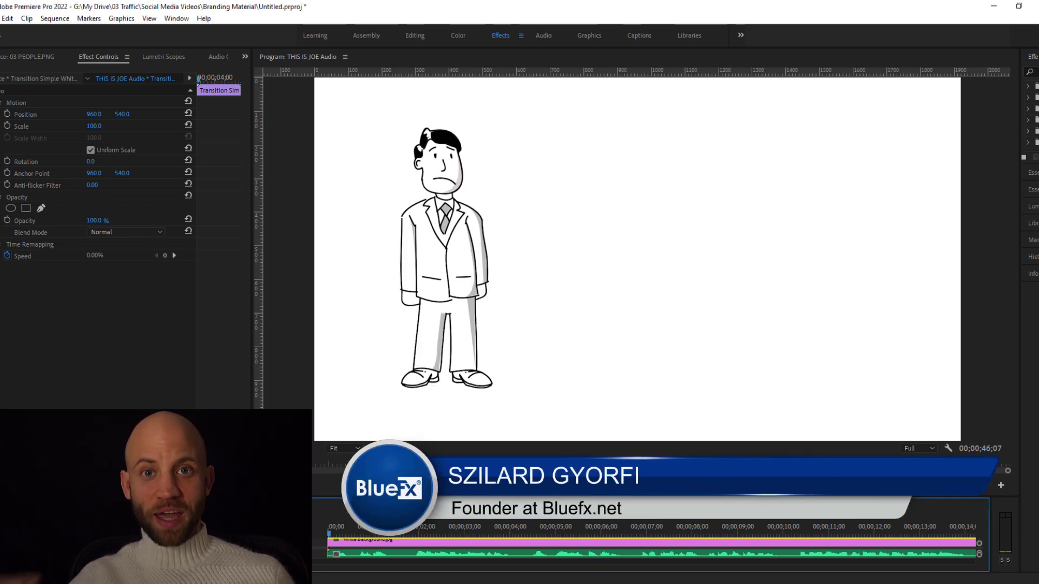
{"action": "key", "text": "space"}
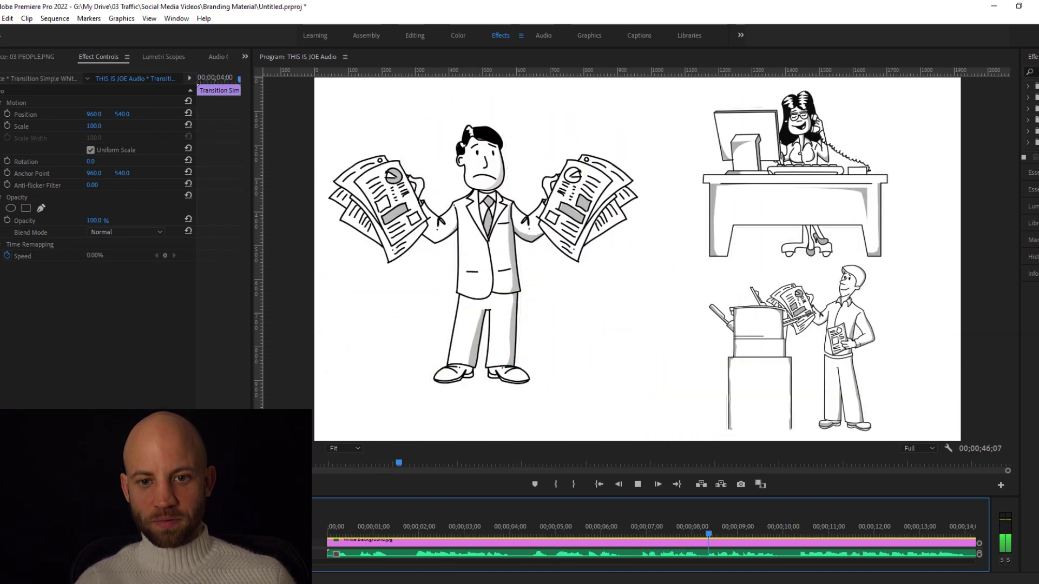
{"action": "key", "text": "space"}
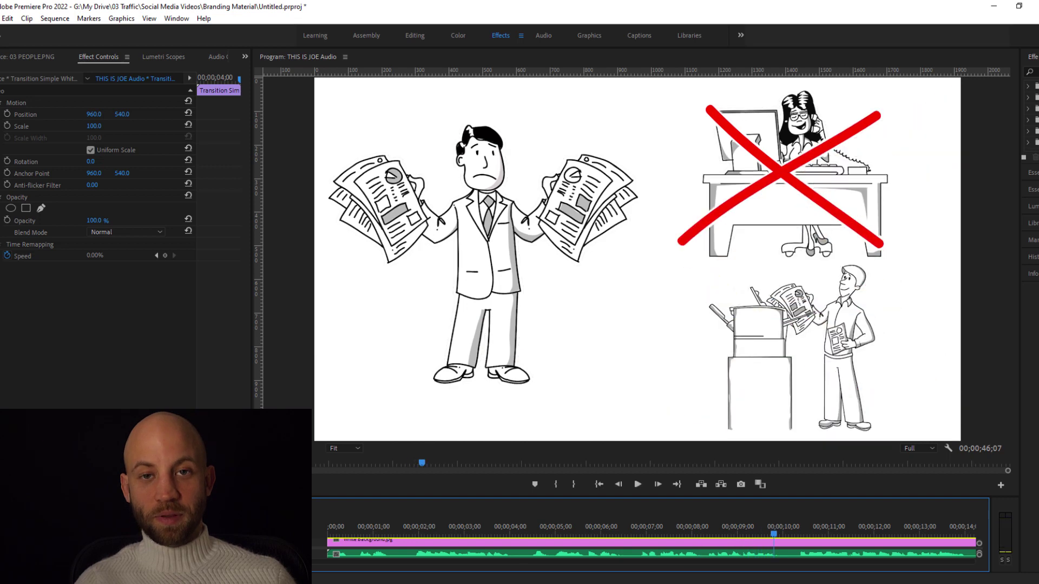
{"action": "left_click", "coordinate": [469, 533]}
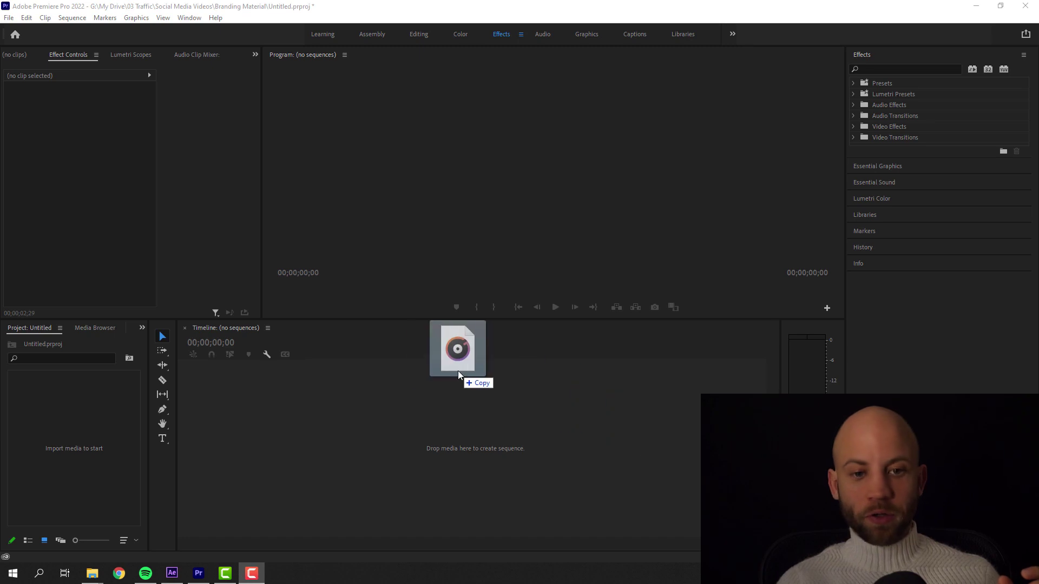
Import the THIS IS JOE Audio.wav voice-over and create a new sequence from it.
{"action": "left_click_drag", "start_coordinate": [458, 371], "coordinate": [60, 414]}
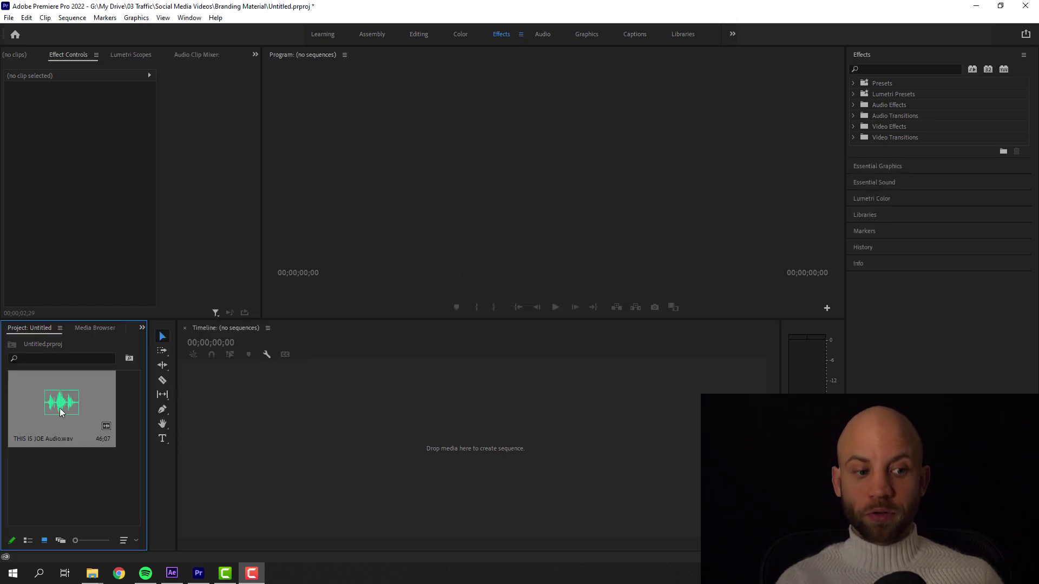
{"action": "left_click_drag", "start_coordinate": [53, 409], "coordinate": [209, 393]}
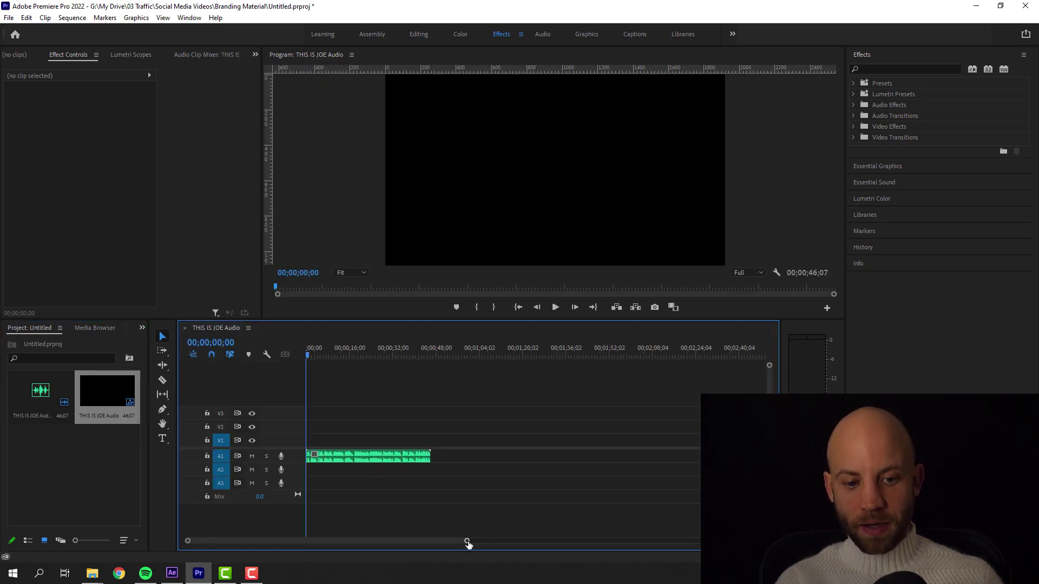
{"action": "left_click_drag", "start_coordinate": [466, 541], "coordinate": [400, 532]}
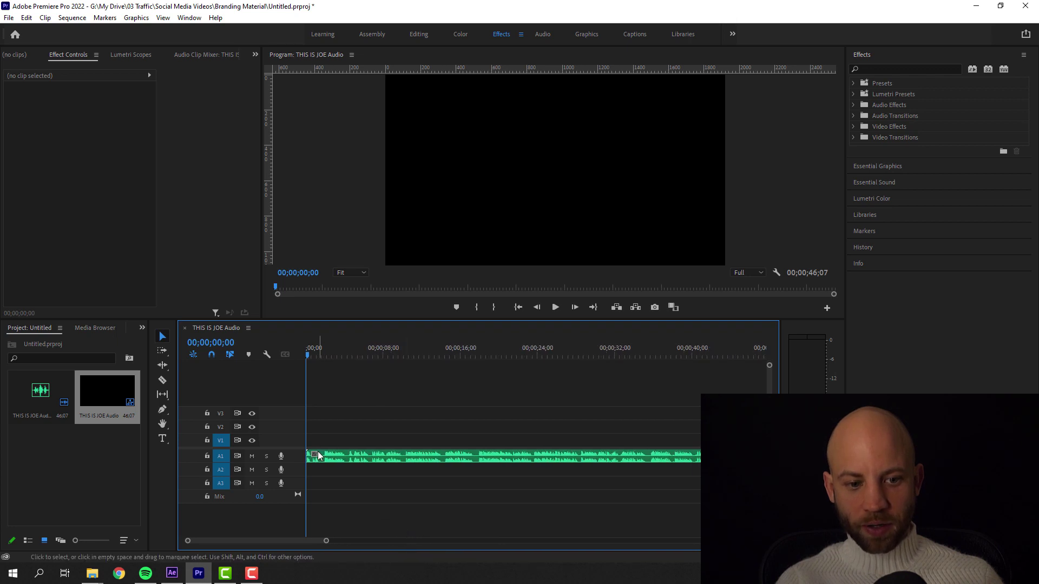
{"action": "left_click_drag", "start_coordinate": [306, 358], "coordinate": [323, 359]}
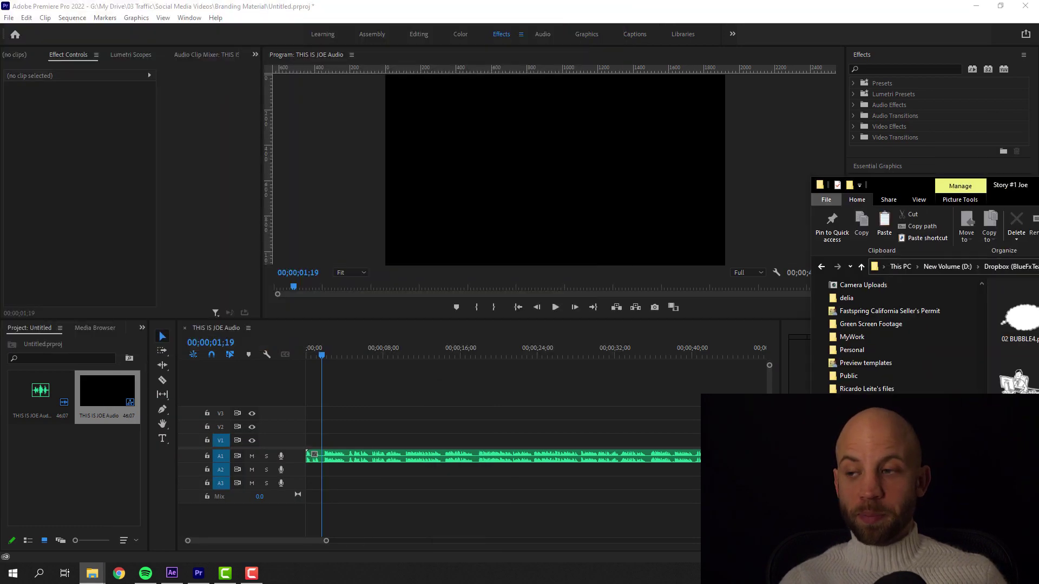
Import all image, video and audio files from the Story #1 Joe folder into the project.
{"action": "left_click_drag", "start_coordinate": [1017, 181], "coordinate": [382, 45]}
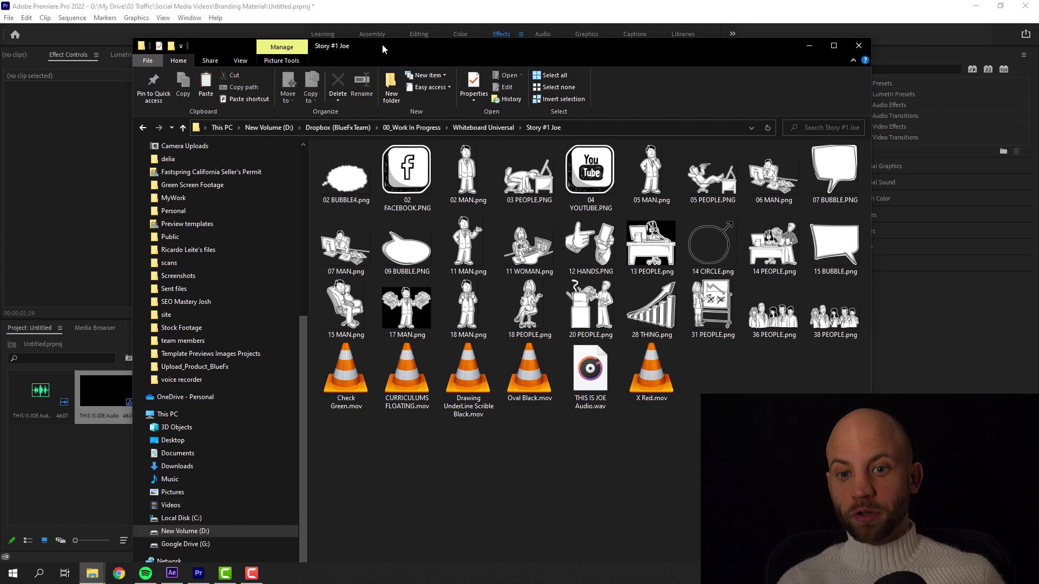
{"action": "left_click", "coordinate": [345, 179]}
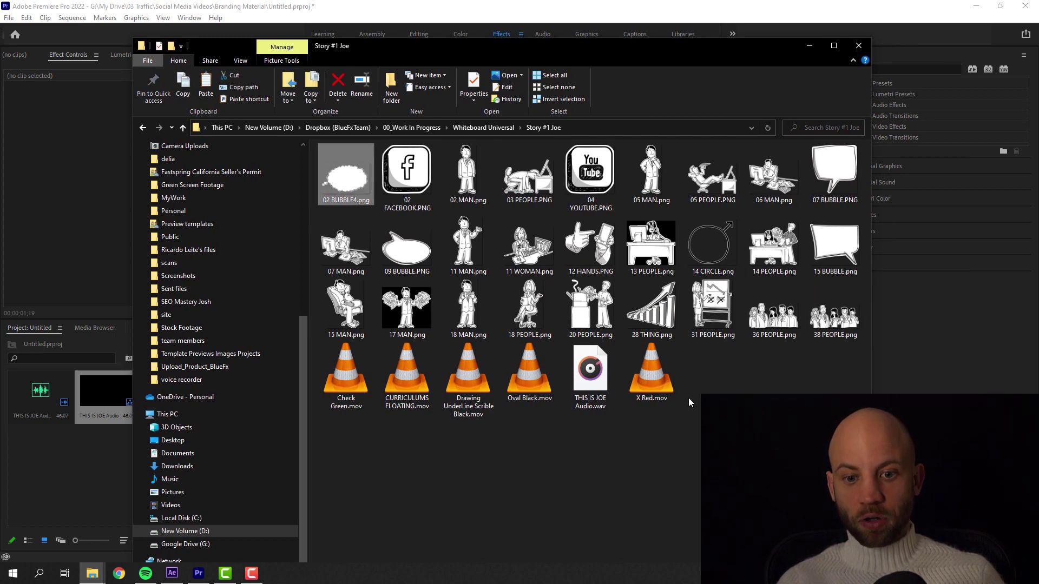
{"action": "key", "text": "ctrl+a"}
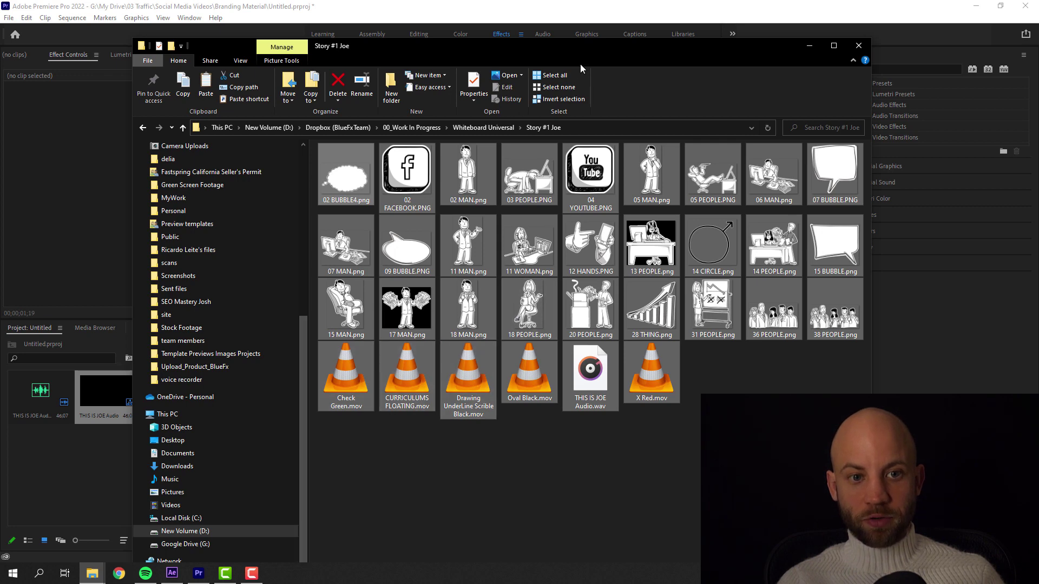
{"action": "left_click_drag", "start_coordinate": [589, 47], "coordinate": [788, 39]}
{"action": "left_click_drag", "start_coordinate": [547, 192], "coordinate": [64, 503]}
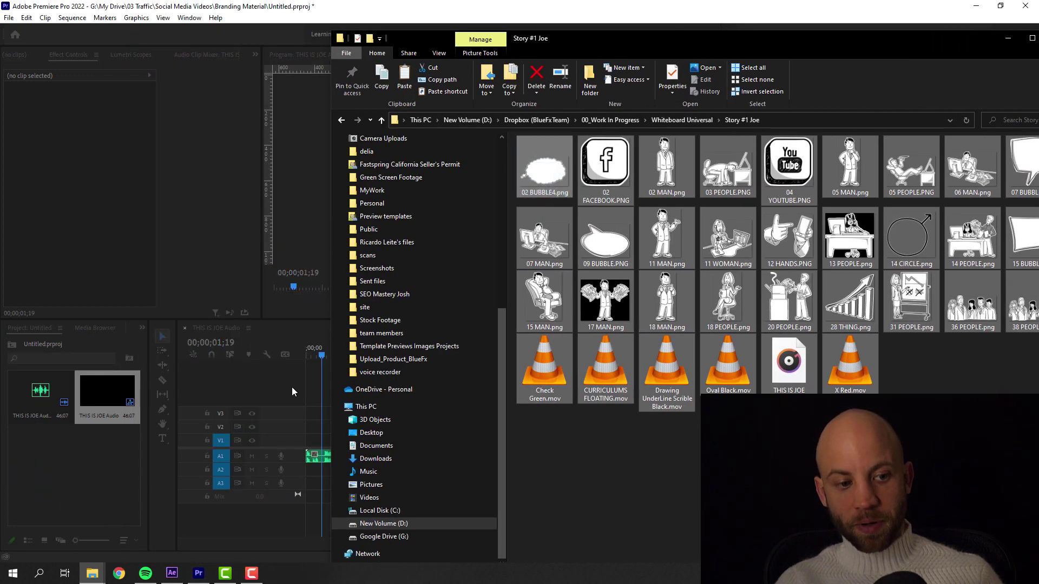
{"action": "left_click_drag", "start_coordinate": [131, 320], "coordinate": [131, 253]}
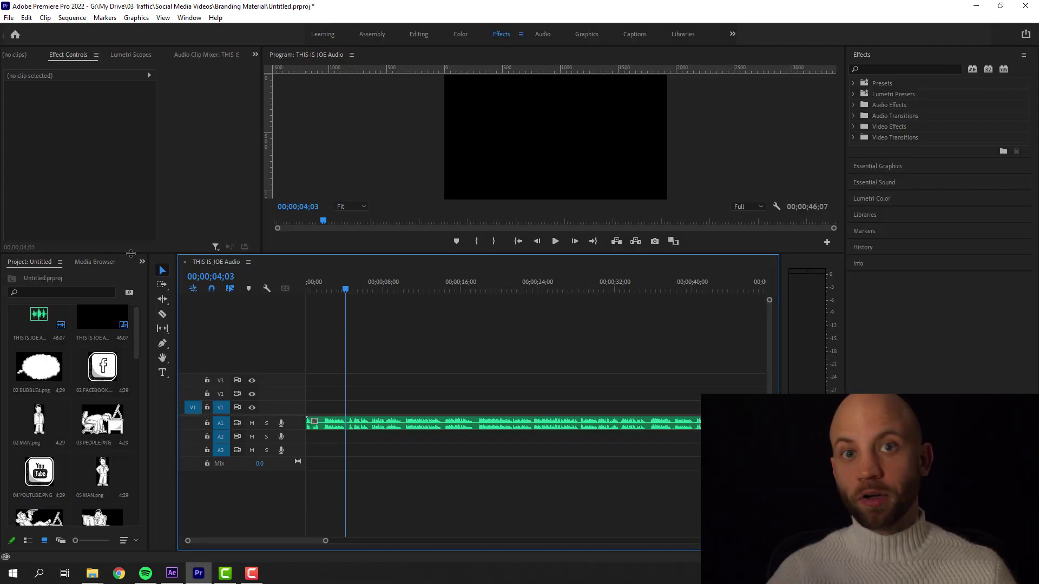
Import White Background.jpg and Transition Simple White.mov from the Whiteboard Universal folder, and lay the background on V1 along the whole voice-over.
{"action": "key", "text": "alt+Tab"}
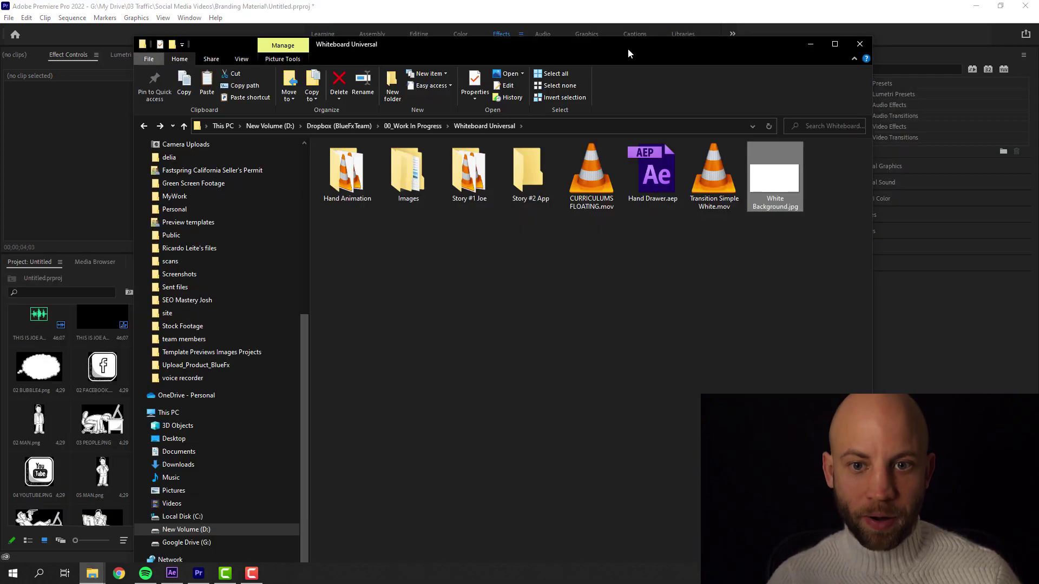
{"action": "left_click_drag", "start_coordinate": [628, 52], "coordinate": [746, 51]}
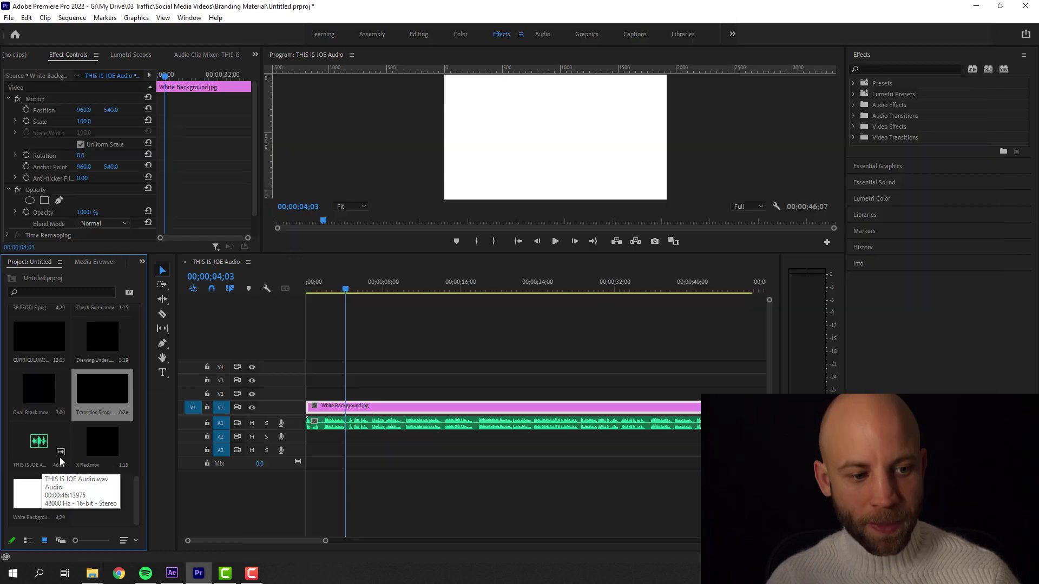
{"action": "left_click", "coordinate": [309, 286]}
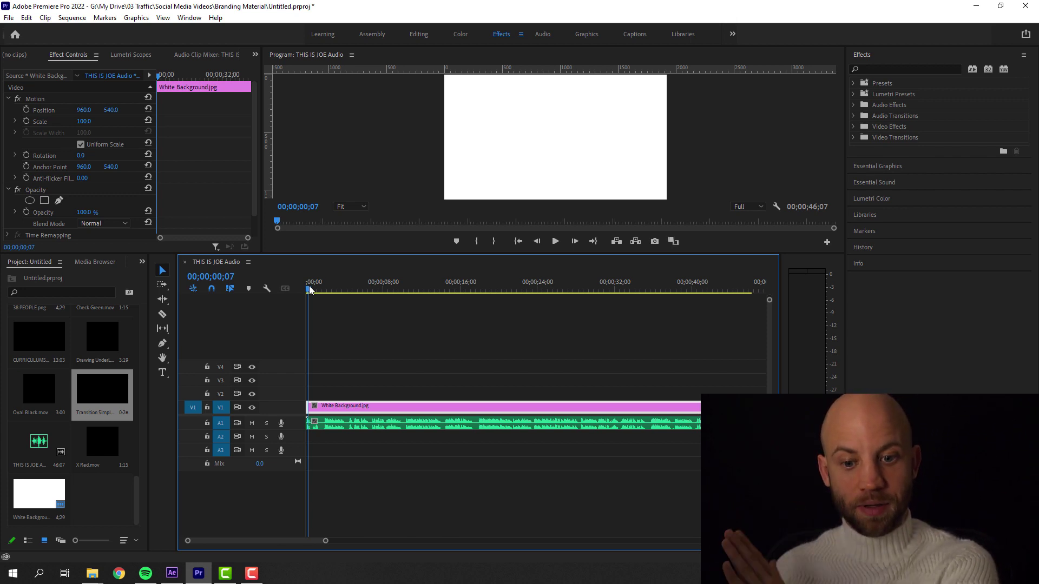
Place 02 MAN.png on V2 at the sequence start and move the figure left to about position 533, 537.
{"action": "left_click_drag", "start_coordinate": [150, 329], "coordinate": [249, 328]}
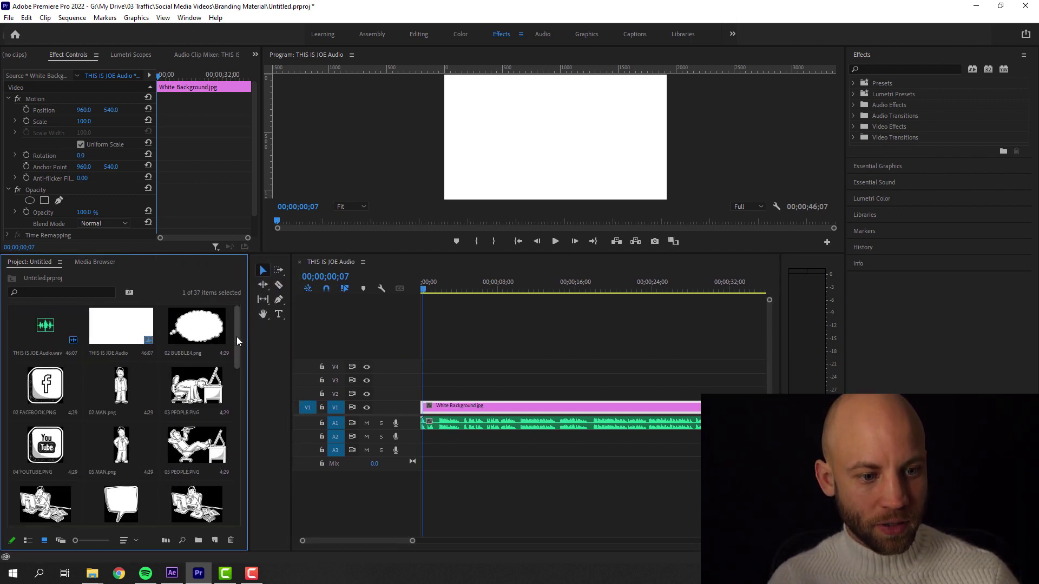
{"action": "scroll", "coordinate": [236, 337], "scroll_direction": "down", "scroll_amount": 1}
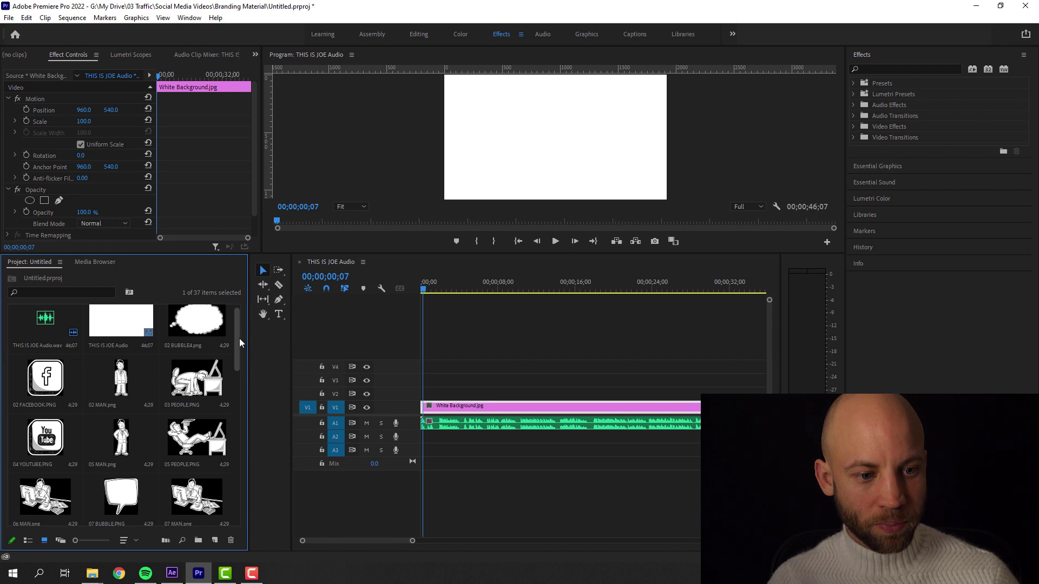
{"action": "scroll", "coordinate": [236, 342], "scroll_direction": "down", "scroll_amount": 1}
{"action": "left_click_drag", "start_coordinate": [238, 253], "coordinate": [238, 297]}
{"action": "left_click", "coordinate": [121, 433]}
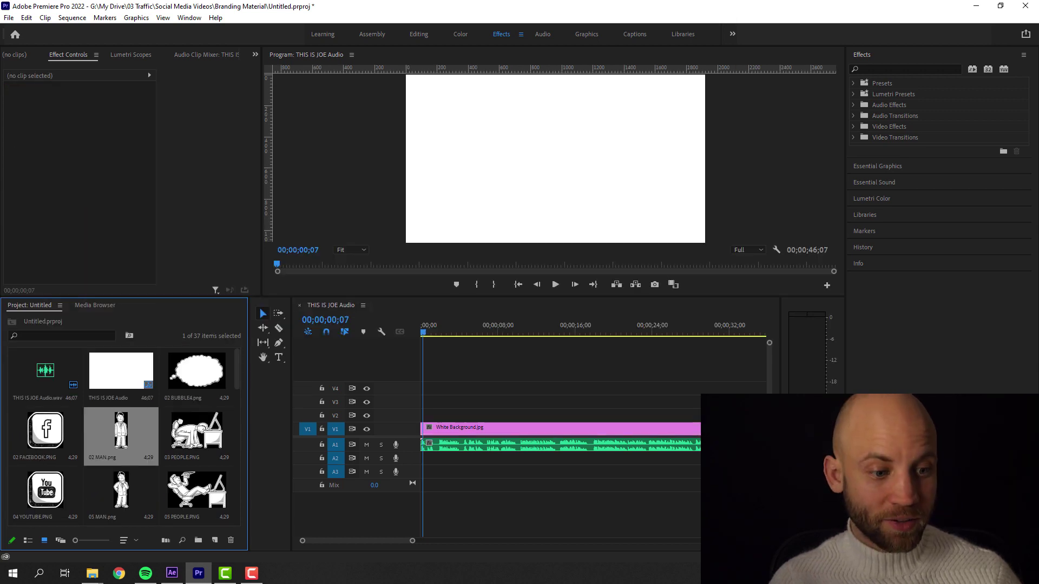
{"action": "left_click_drag", "start_coordinate": [121, 433], "coordinate": [425, 418]}
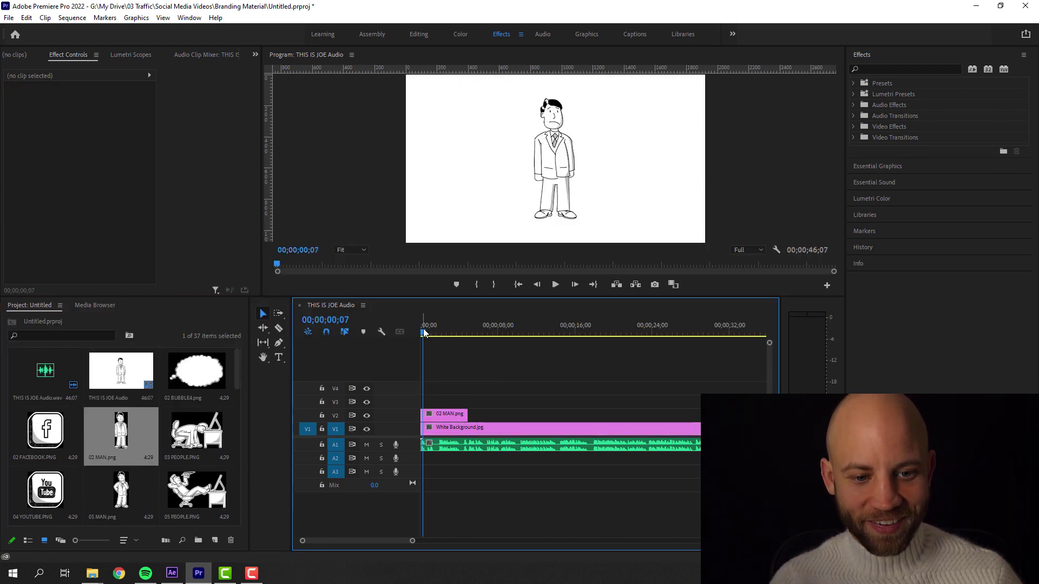
{"action": "left_click_drag", "start_coordinate": [535, 132], "coordinate": [466, 131]}
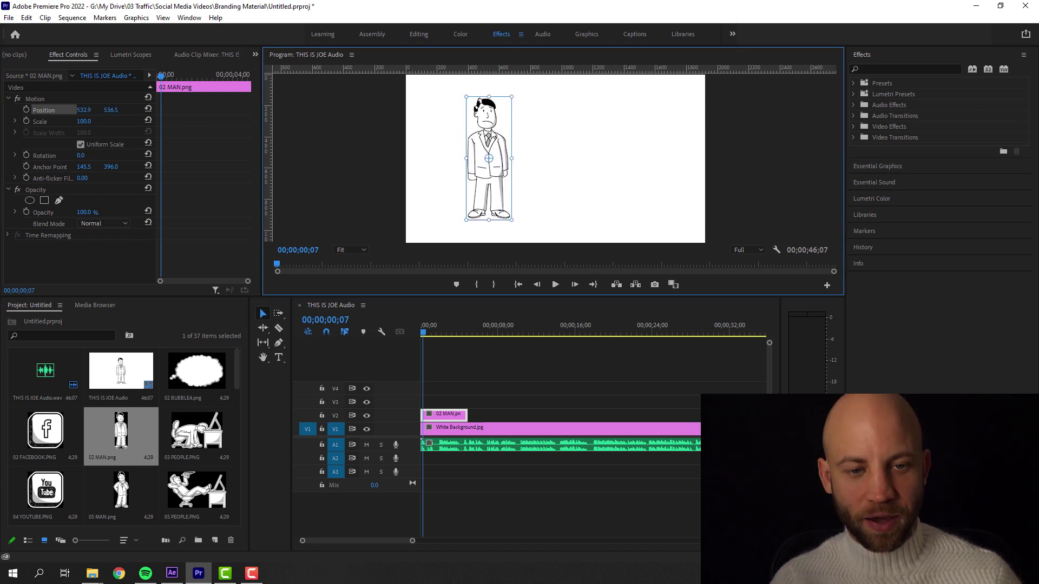
Shorten the 02 MAN.png clip and place 07 MAN.png directly after it on V2.
{"action": "scroll", "coordinate": [121, 432], "scroll_direction": "down", "scroll_amount": 2}
{"action": "left_click_drag", "start_coordinate": [197, 454], "coordinate": [483, 416]}
{"action": "left_click_drag", "start_coordinate": [439, 333], "coordinate": [493, 336]}
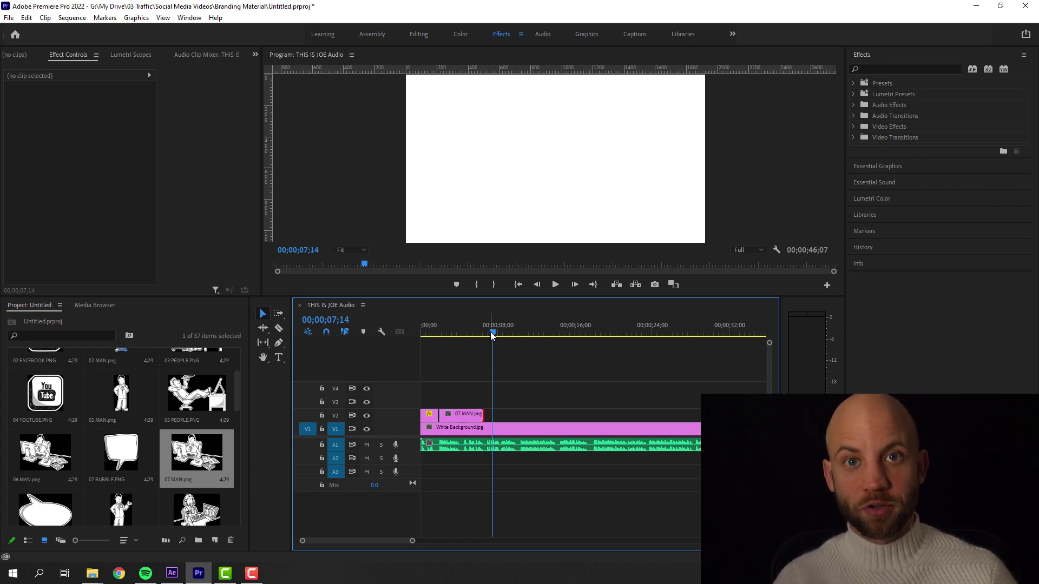
{"action": "key", "text": "ctrl+s"}
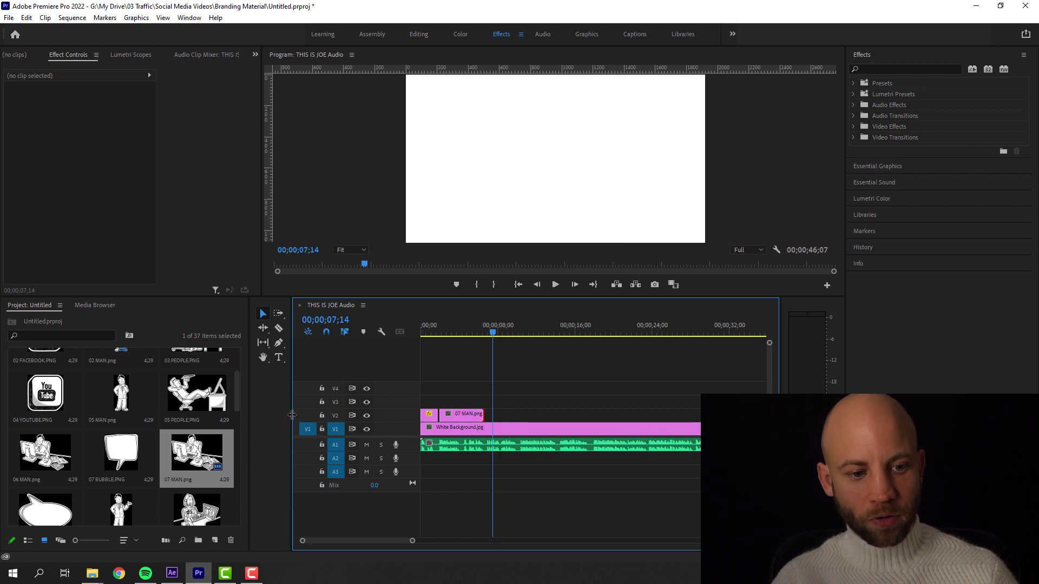
{"action": "left_click_drag", "start_coordinate": [291, 414], "coordinate": [201, 414]}
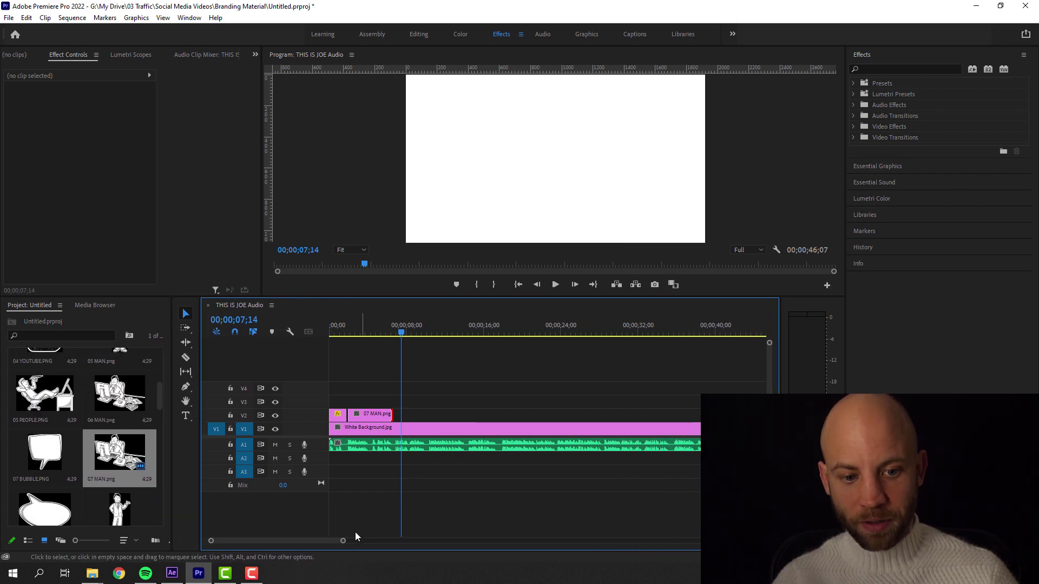
{"action": "scroll", "coordinate": [347, 541], "scroll_direction": "up", "scroll_amount": 3}
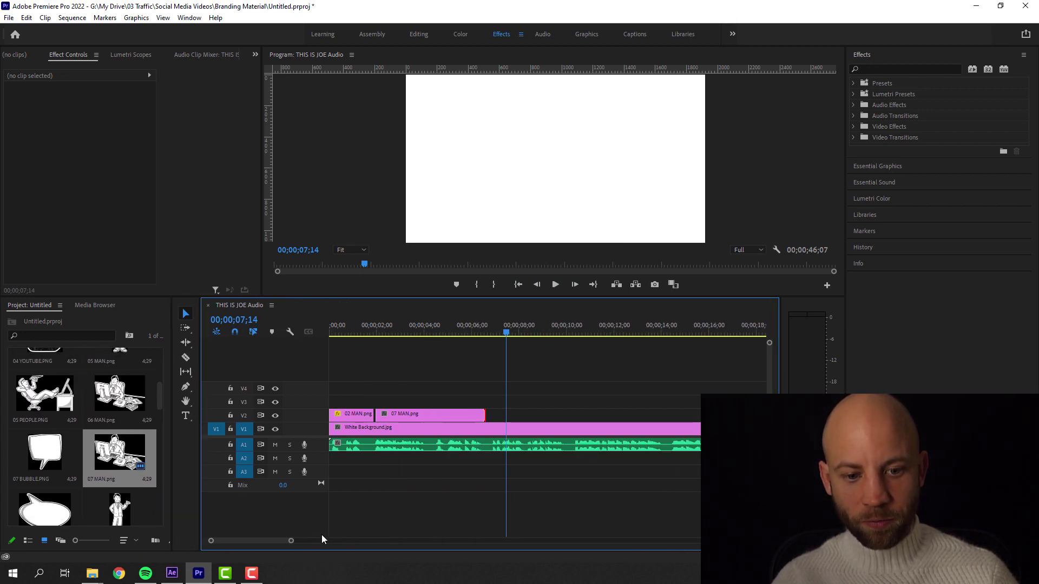
{"action": "left_click", "coordinate": [491, 329]}
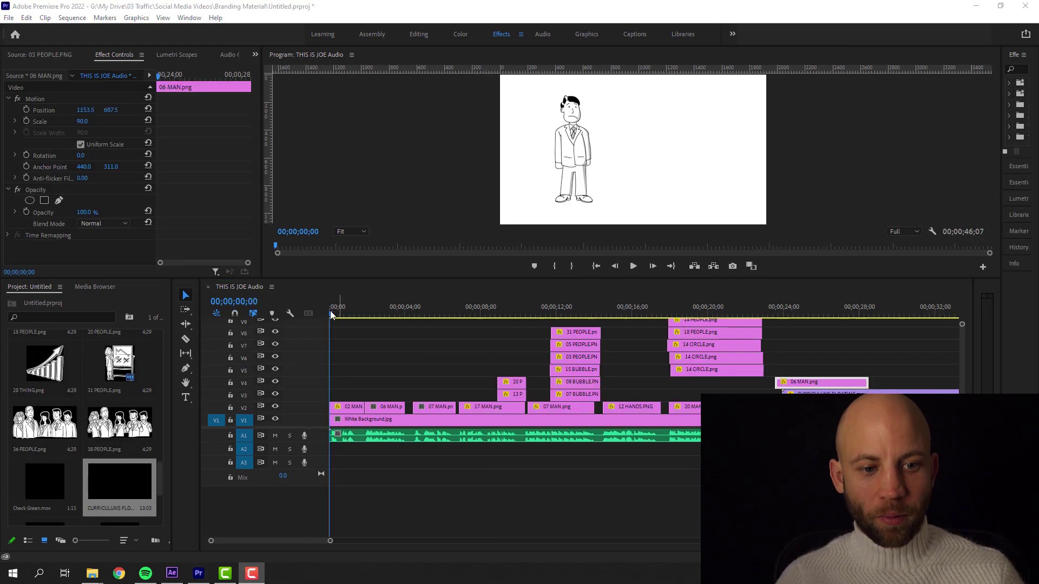
Play the assembled image sequence from the beginning to check the scenes against the voice-over.
{"action": "left_click", "coordinate": [333, 318]}
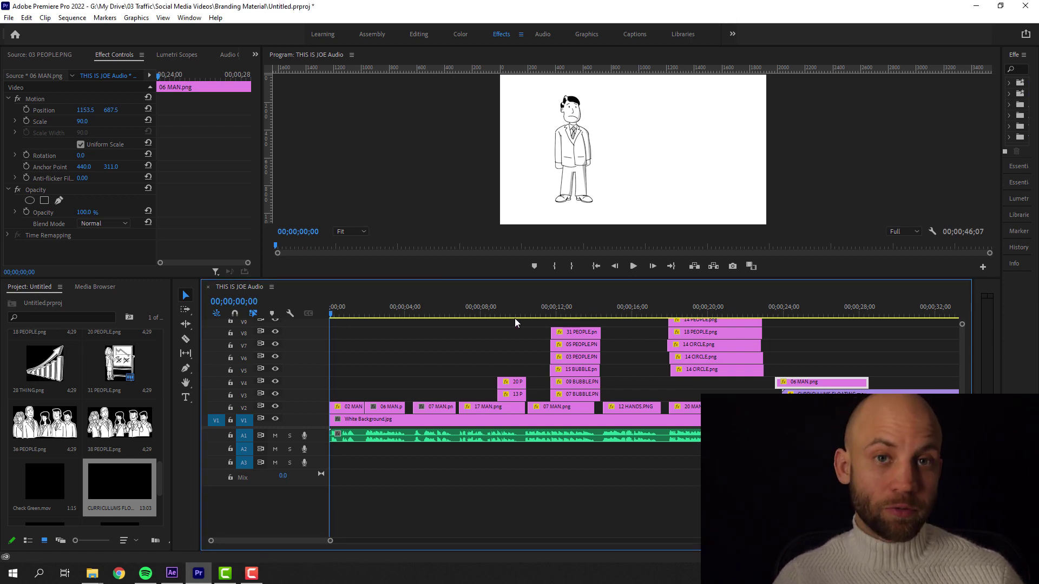
{"action": "key", "text": "space"}
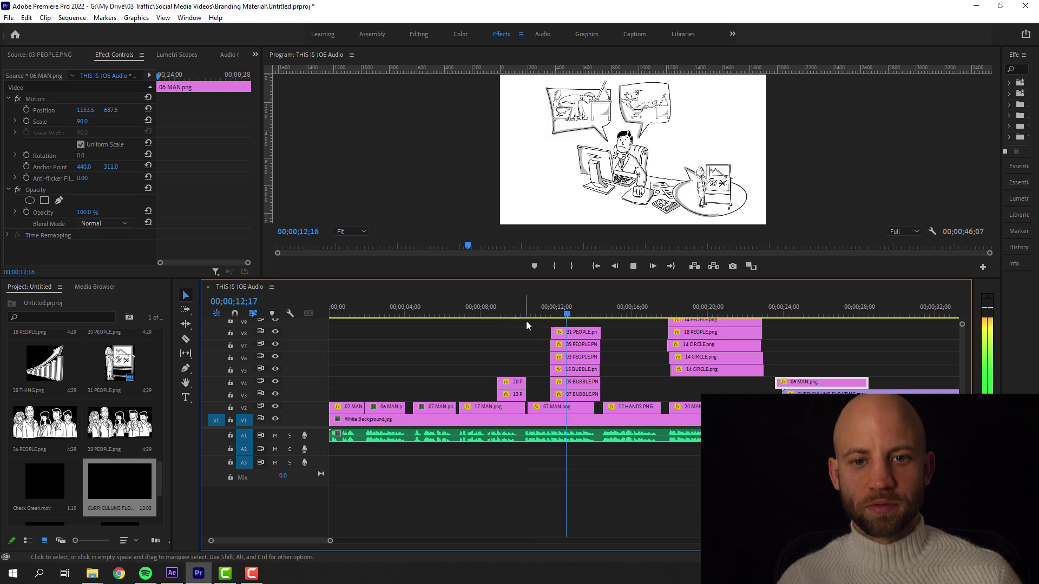
{"action": "key", "text": "space"}
{"action": "left_click", "coordinate": [335, 316]}
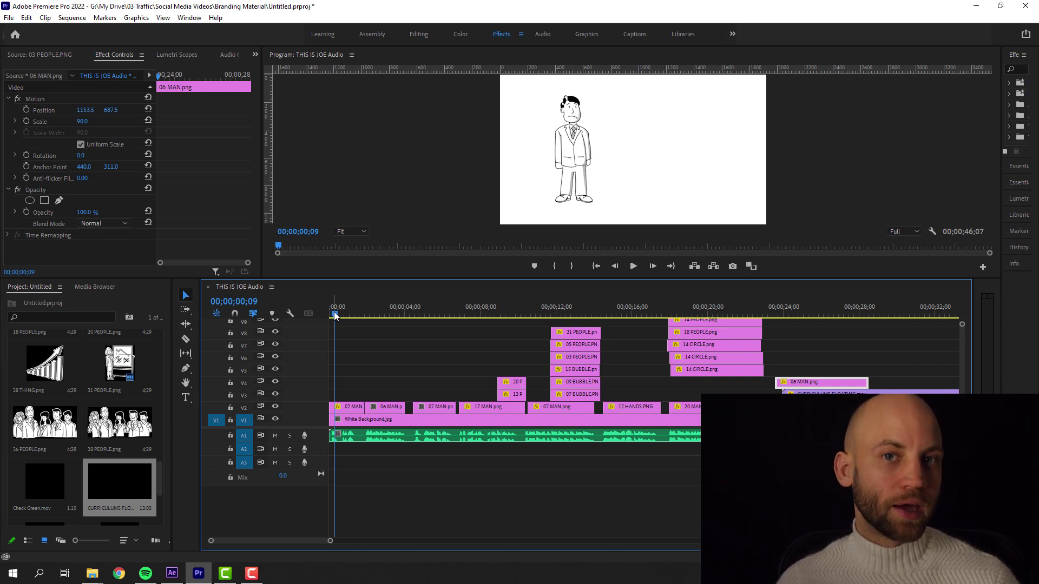
Add the text "THIS IS JOE" beside the standing man at 00;00;00;21, with JOE on a second line.
{"action": "left_click_drag", "start_coordinate": [334, 315], "coordinate": [342, 315]}
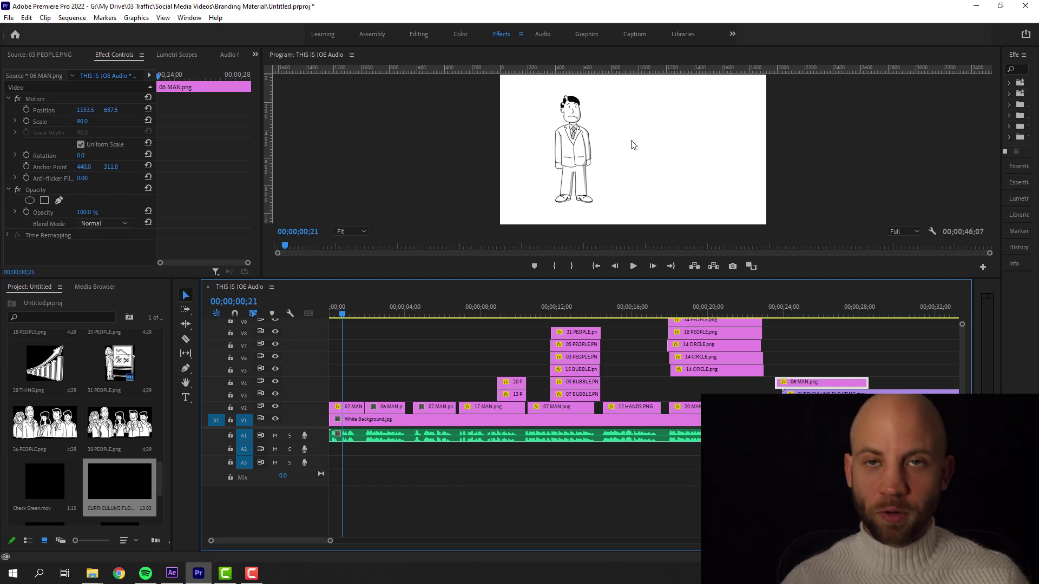
{"action": "left_click", "coordinate": [619, 108]}
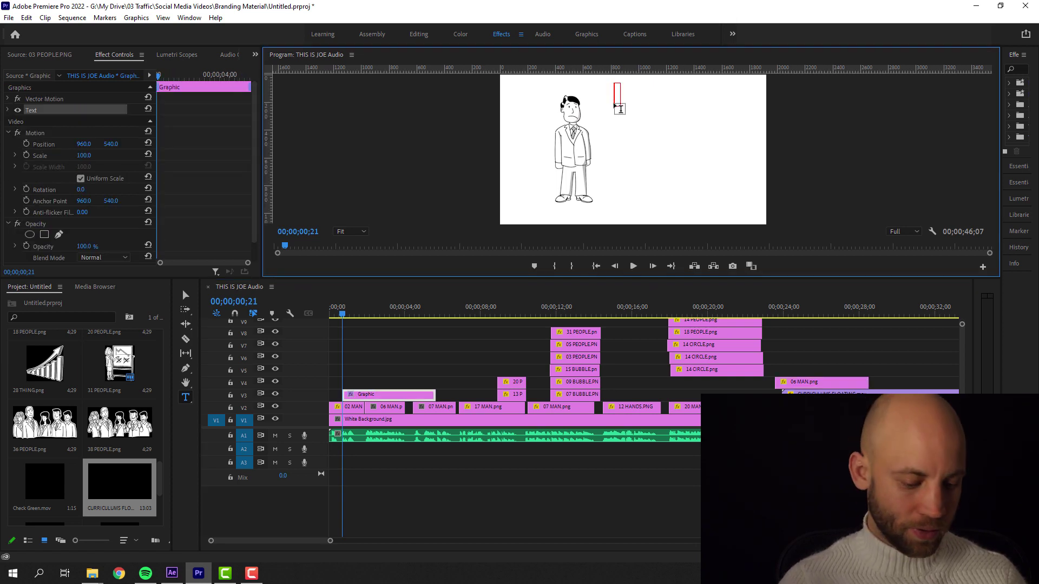
{"action": "type", "text": "THIS"}
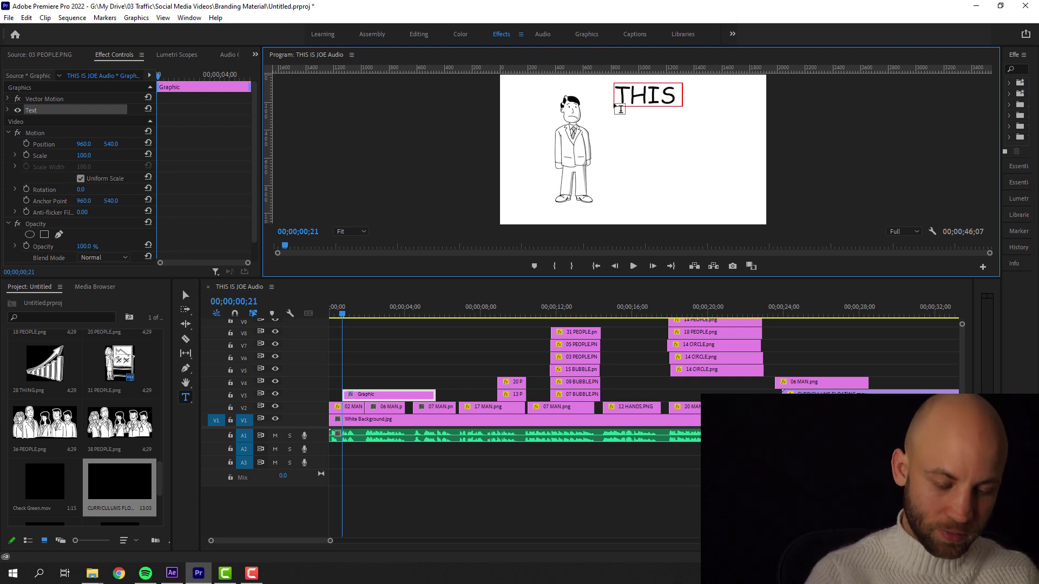
{"action": "type", "text": " IS JO"}
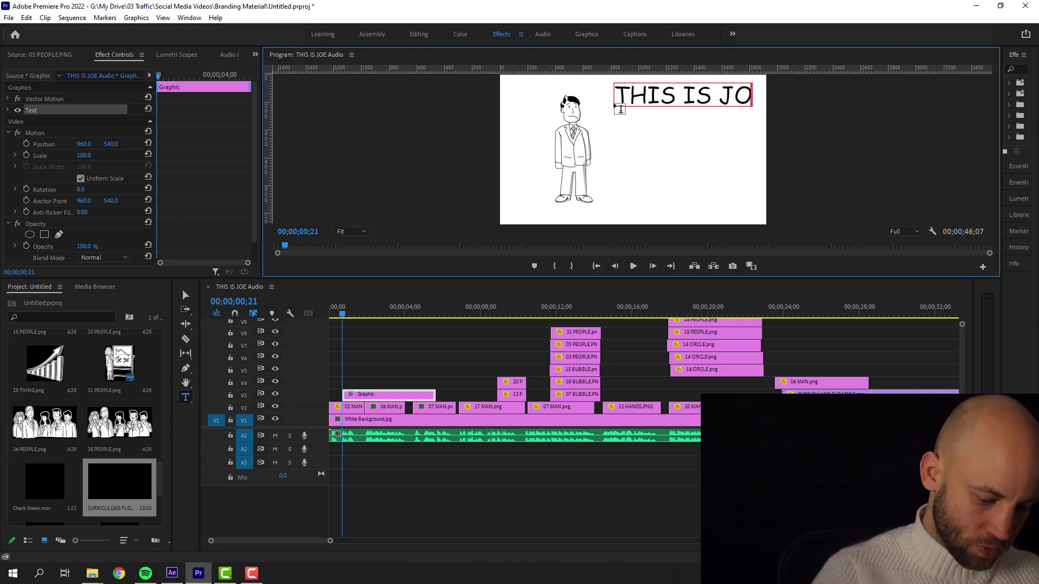
{"action": "type", "text": "E"}
{"action": "left_click", "coordinate": [710, 97]}
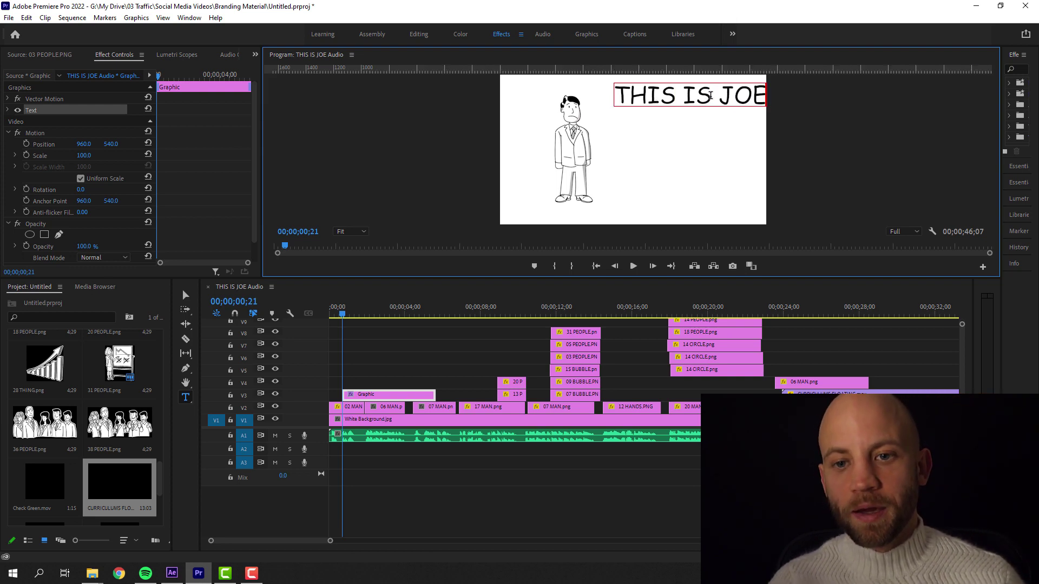
{"action": "key", "text": "Return"}
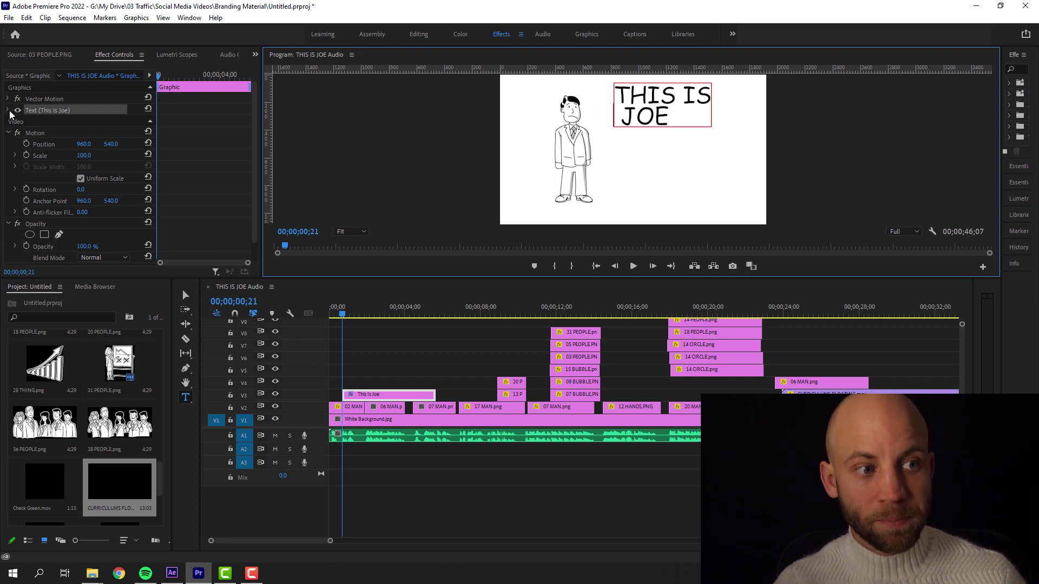
Try a white fill on the whole THIS IS JOE text and restore the fill to black.
{"action": "left_click_drag", "start_coordinate": [669, 115], "coordinate": [608, 100]}
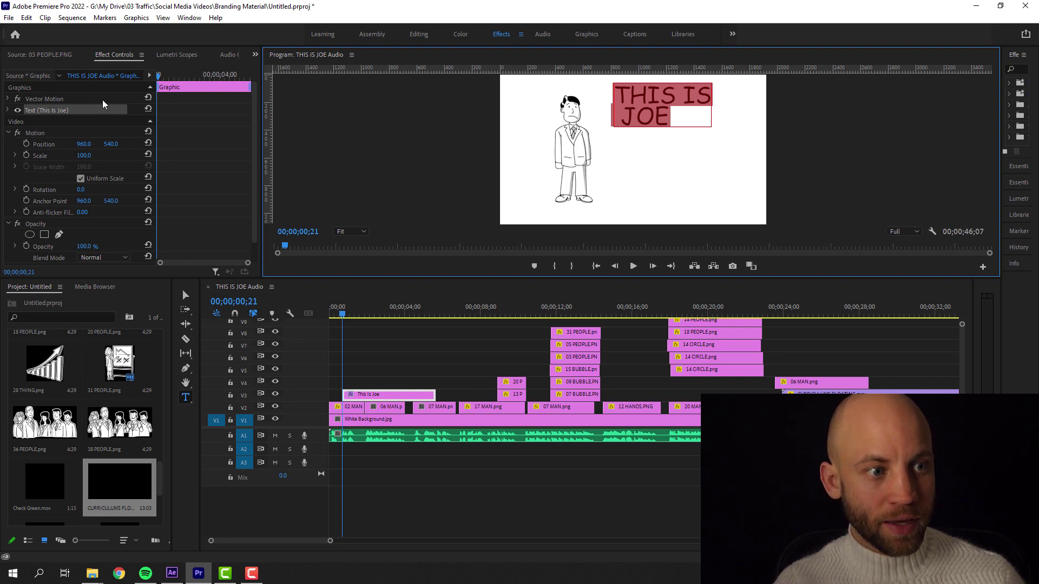
{"action": "left_click", "coordinate": [8, 111]}
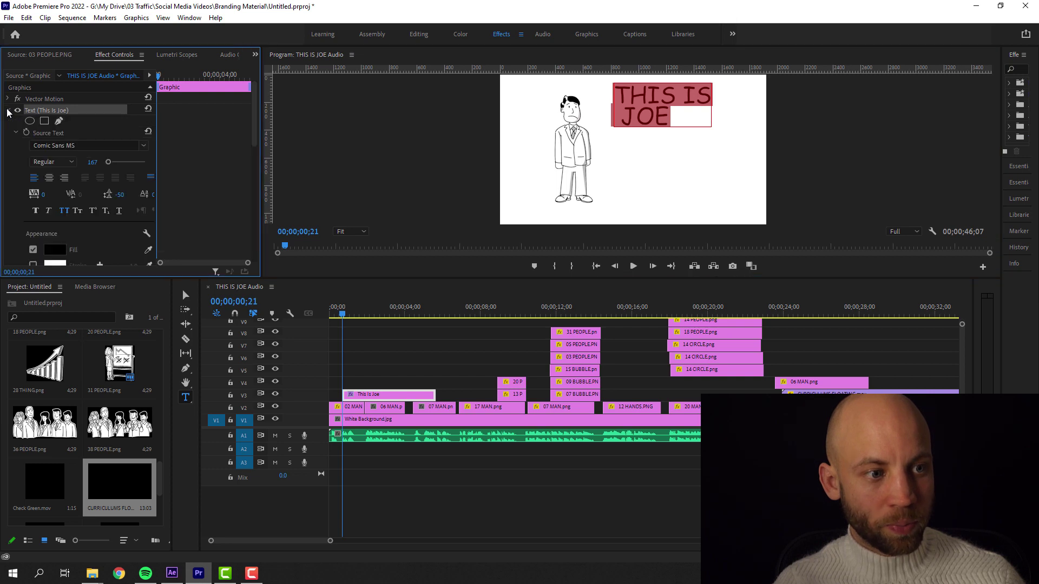
{"action": "scroll", "coordinate": [86, 215], "scroll_direction": "down", "scroll_amount": 2}
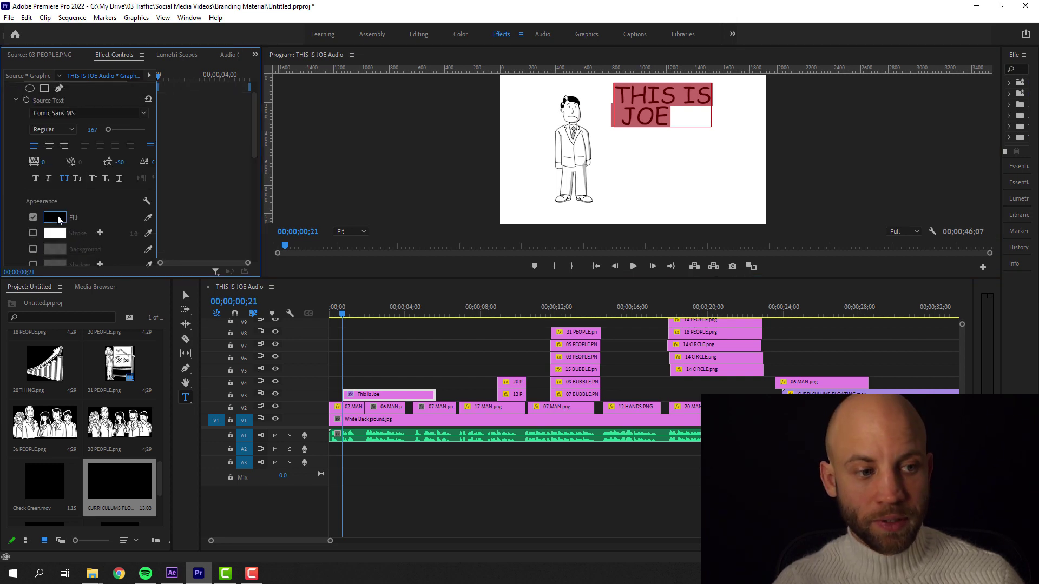
{"action": "left_click", "coordinate": [56, 218]}
{"action": "left_click_drag", "start_coordinate": [483, 254], "coordinate": [411, 383]}
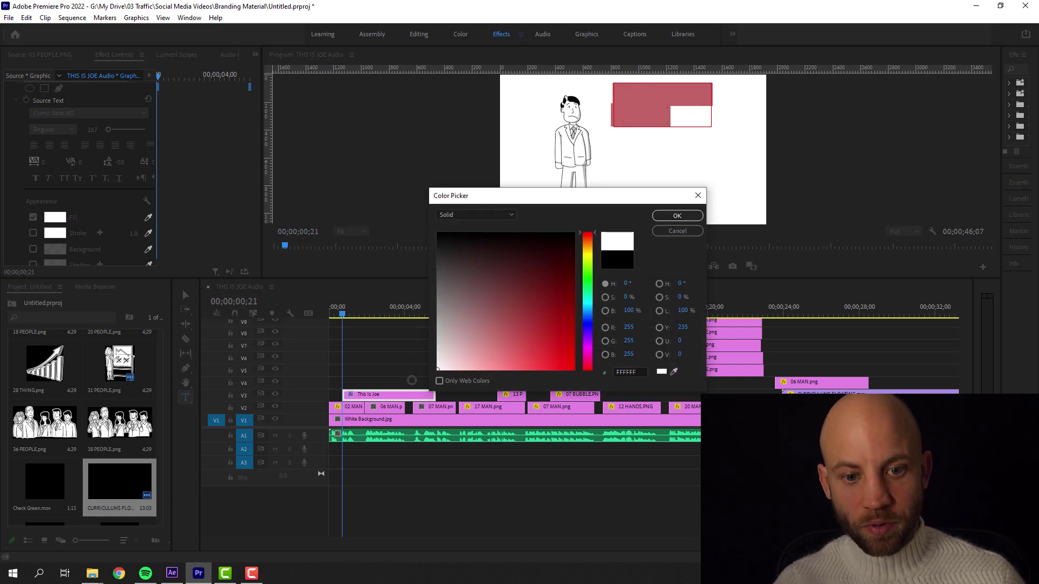
{"action": "left_click", "coordinate": [677, 216]}
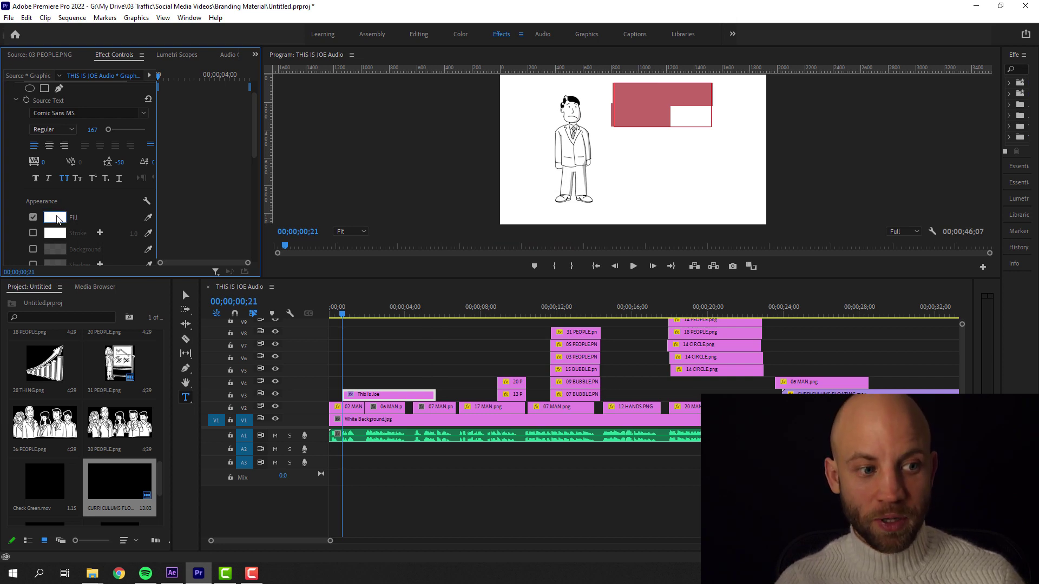
{"action": "left_click", "coordinate": [54, 217]}
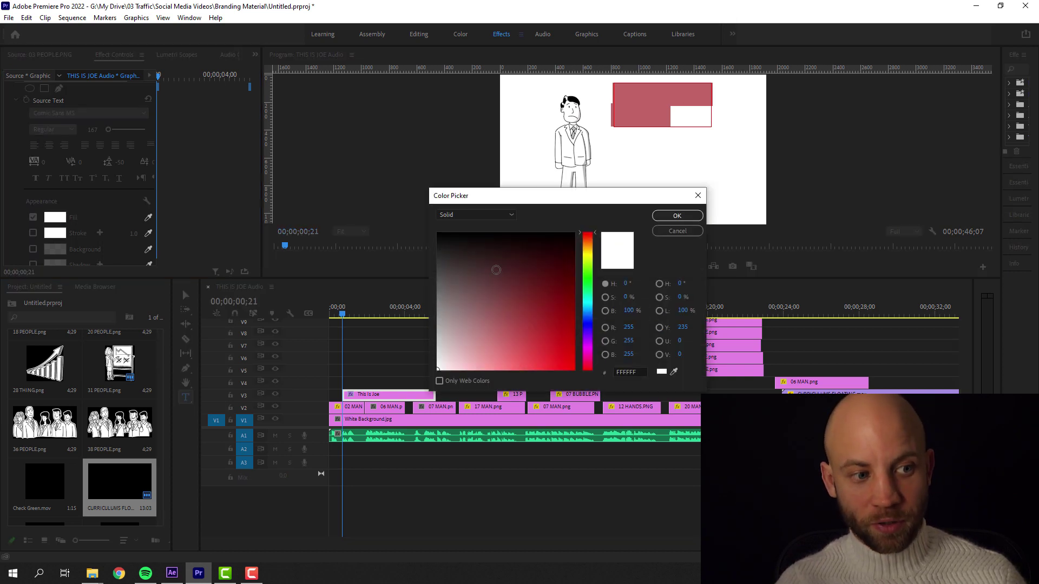
{"action": "left_click", "coordinate": [676, 216]}
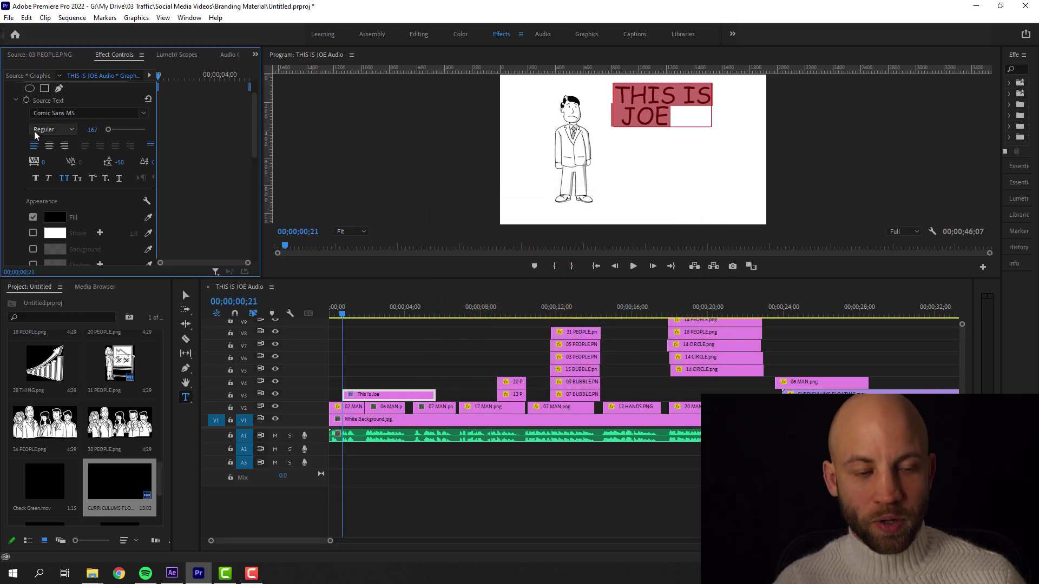
Browse the available fonts for the THIS IS JOE text, keeping Comic Sans MS.
{"action": "left_click", "coordinate": [86, 113]}
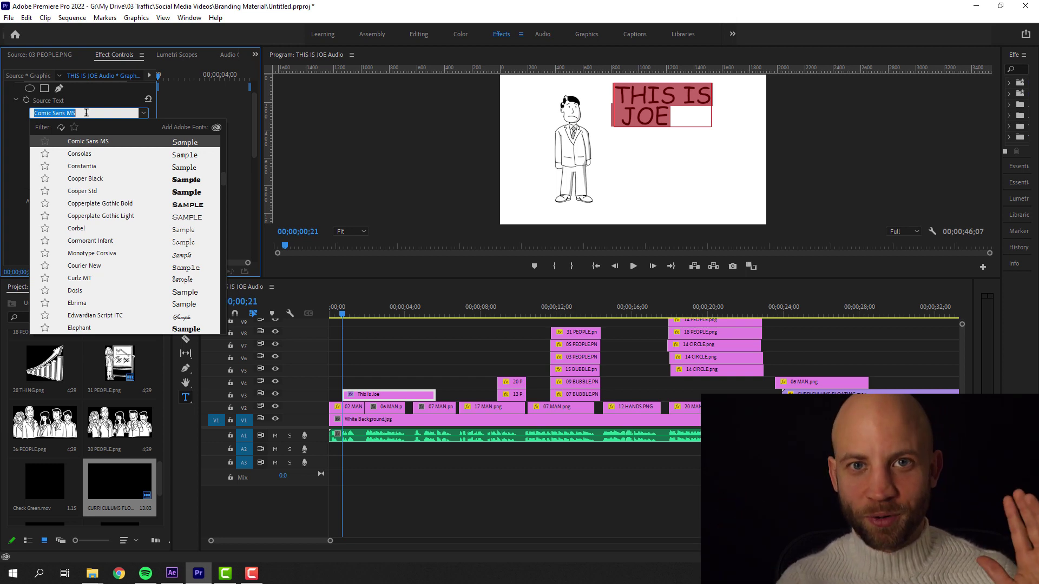
{"action": "left_click", "coordinate": [86, 113]}
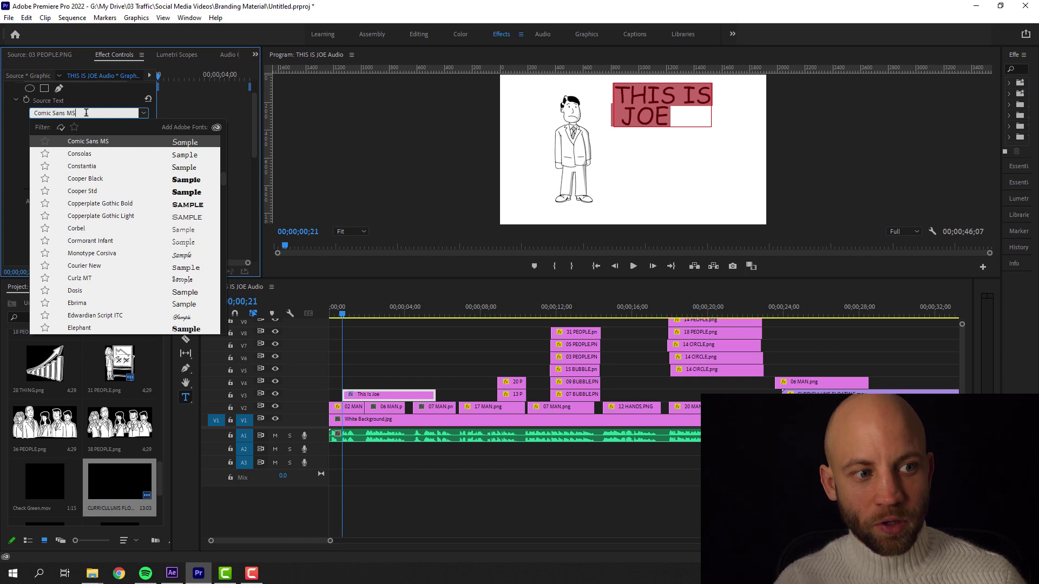
{"action": "key", "text": "Return"}
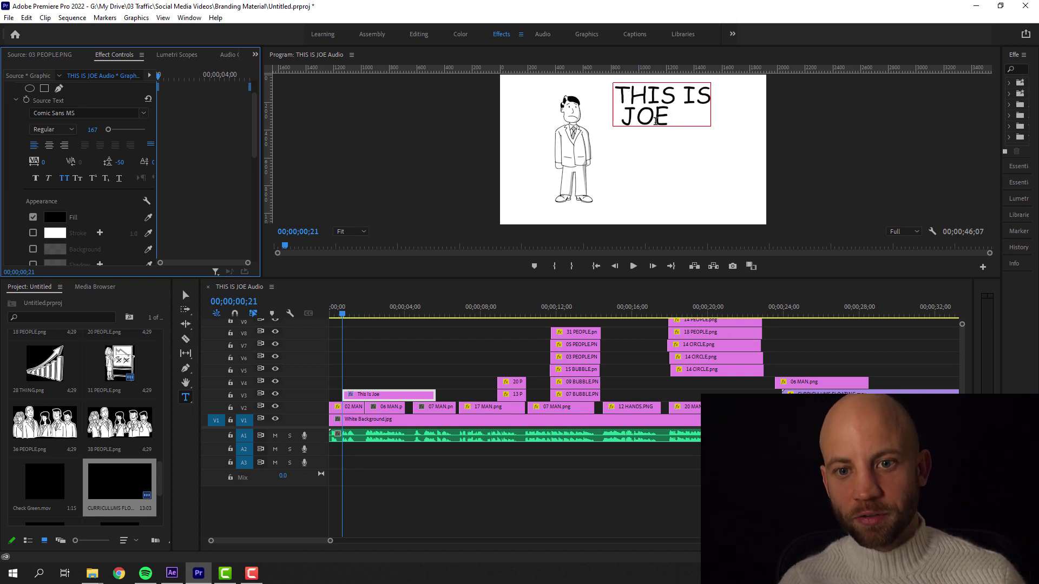
Format the word JOE in dark red at a larger size and place the title beside the man at about position 983, 708.
{"action": "left_click_drag", "start_coordinate": [677, 117], "coordinate": [623, 123]}
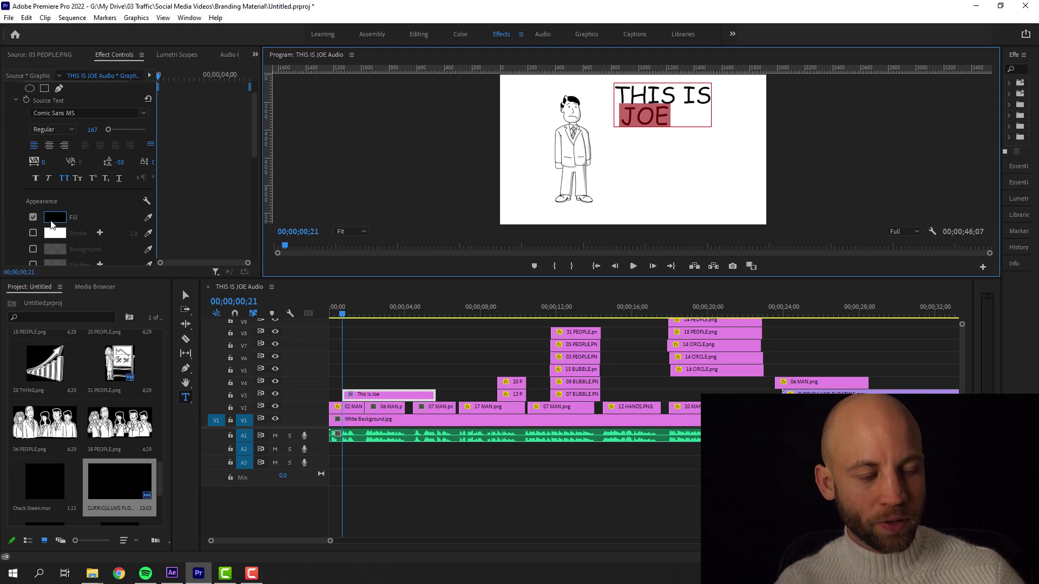
{"action": "left_click", "coordinate": [668, 117]}
{"action": "left_click_drag", "start_coordinate": [669, 117], "coordinate": [626, 123]}
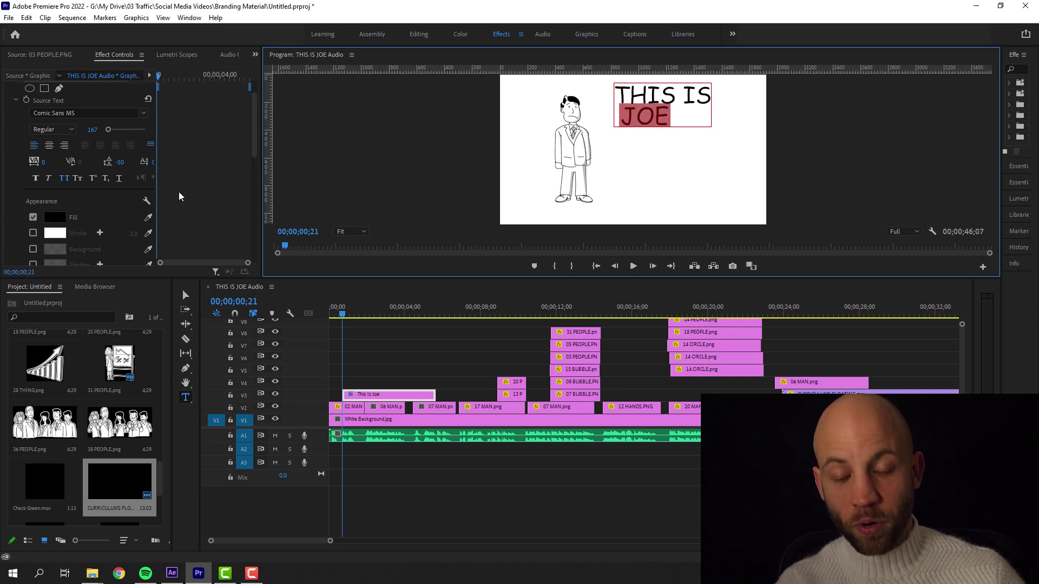
{"action": "left_click", "coordinate": [48, 217]}
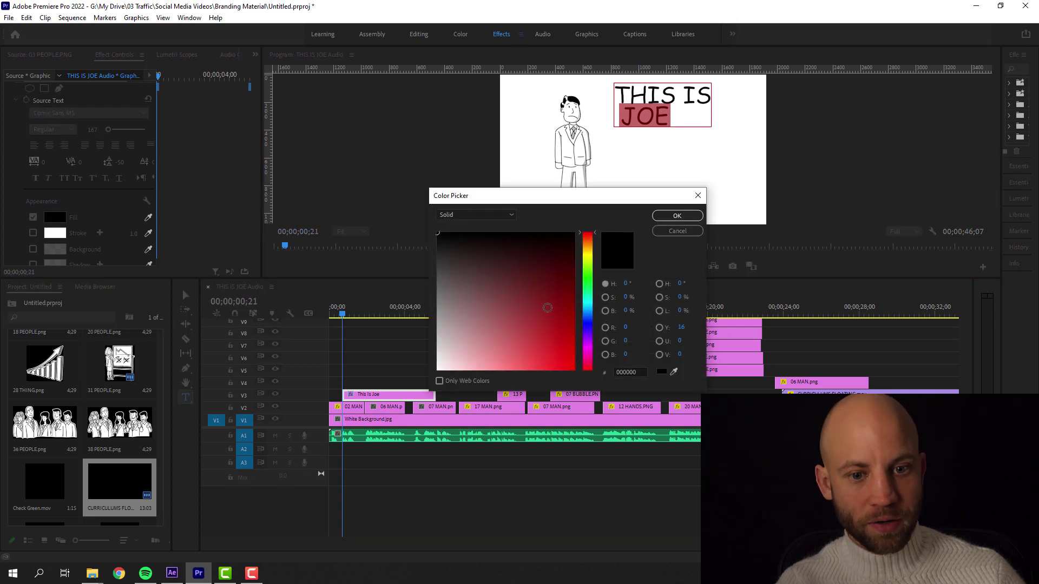
{"action": "left_click_drag", "start_coordinate": [546, 310], "coordinate": [574, 330]}
{"action": "left_click", "coordinate": [677, 215]}
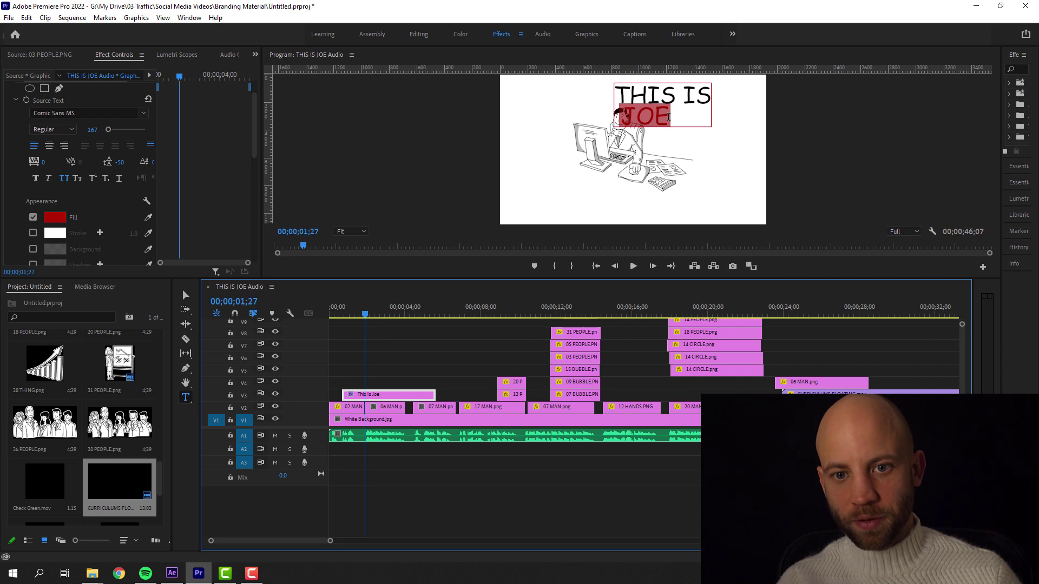
{"action": "left_click_drag", "start_coordinate": [95, 130], "coordinate": [99, 131]}
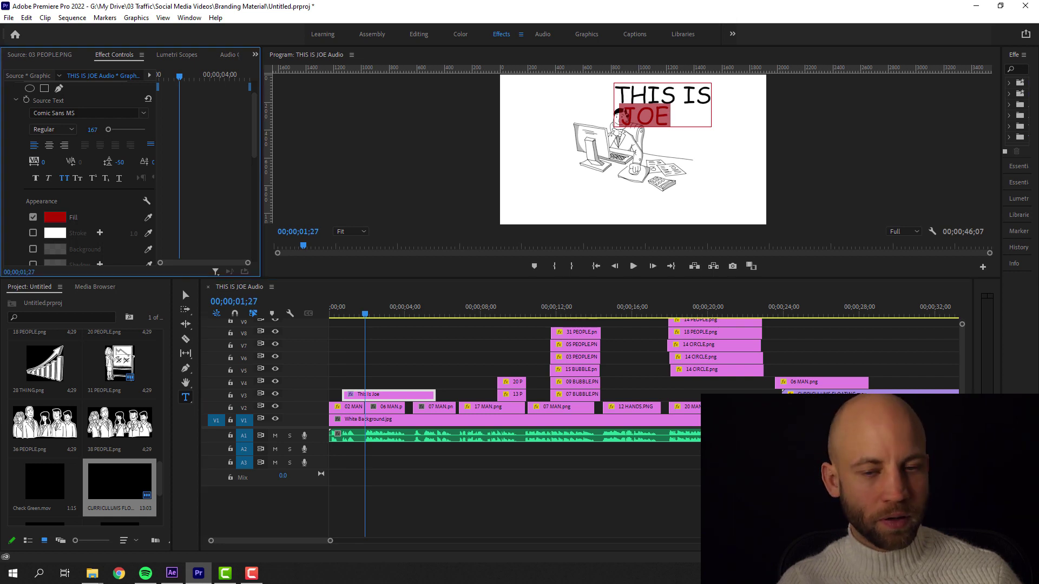
Play the opening scene and trim the THIS IS JOE title on V3 to end with the 02 MAN clip, at about 00;00;01;27.
{"action": "left_click", "coordinate": [335, 314]}
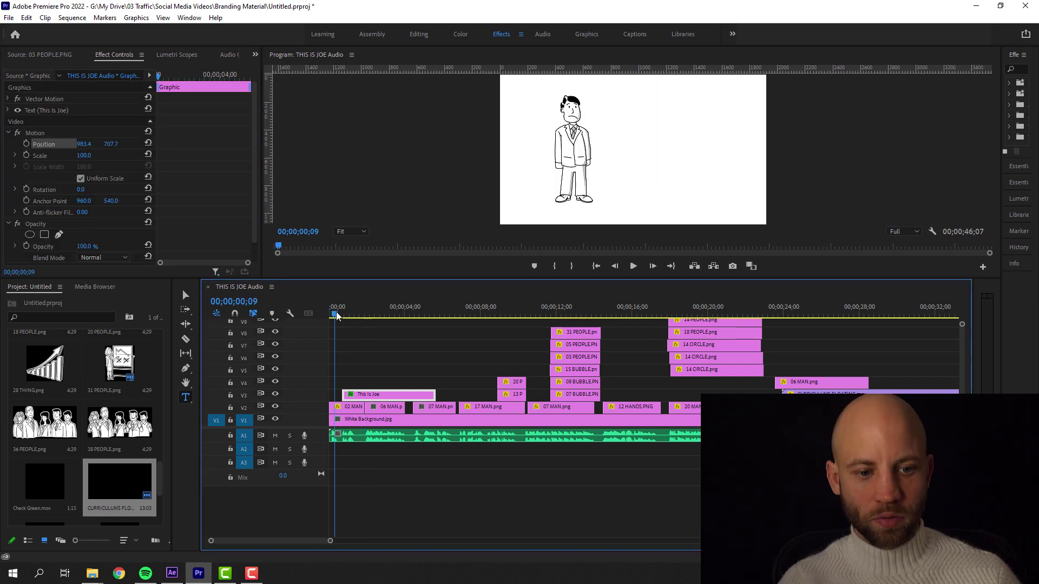
{"action": "key", "text": "space"}
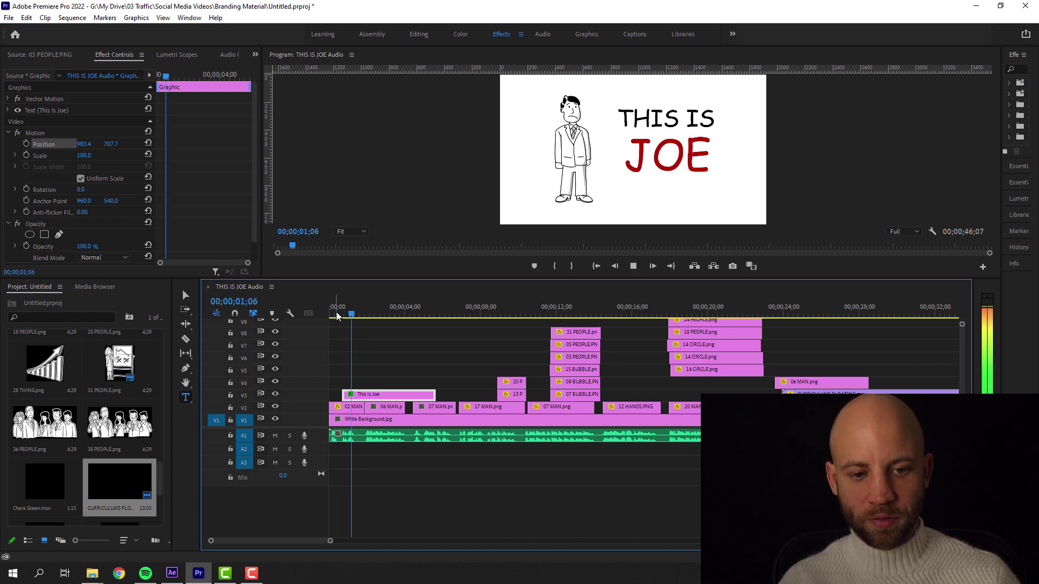
{"action": "key", "text": "space"}
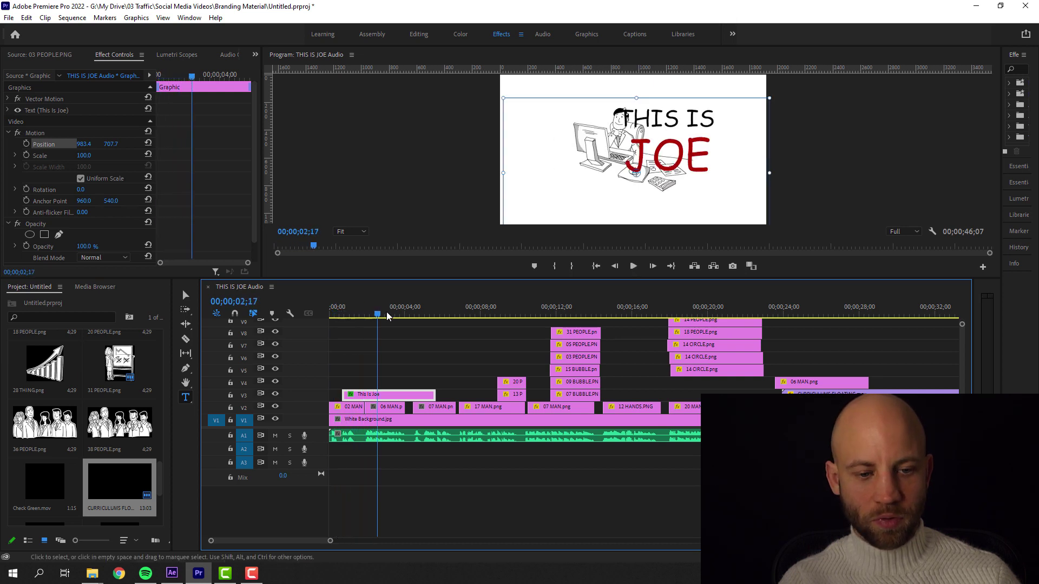
{"action": "left_click_drag", "start_coordinate": [375, 316], "coordinate": [365, 317]}
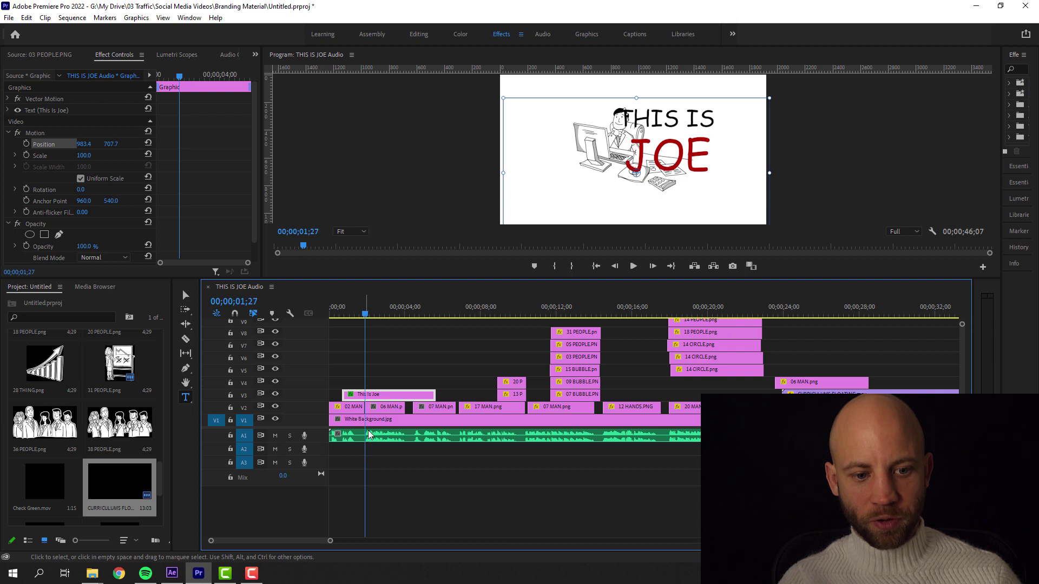
{"action": "left_click_drag", "start_coordinate": [434, 395], "coordinate": [363, 394]}
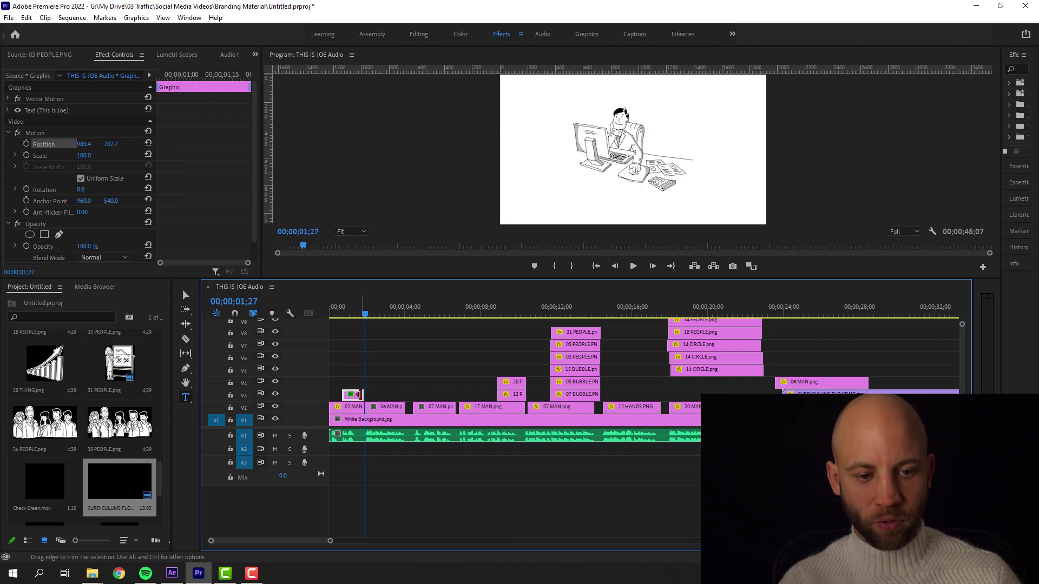
Move the desk drawing of the 06 MAN.png clip on V2 up to about position 972, 349.
{"action": "left_click", "coordinate": [381, 411]}
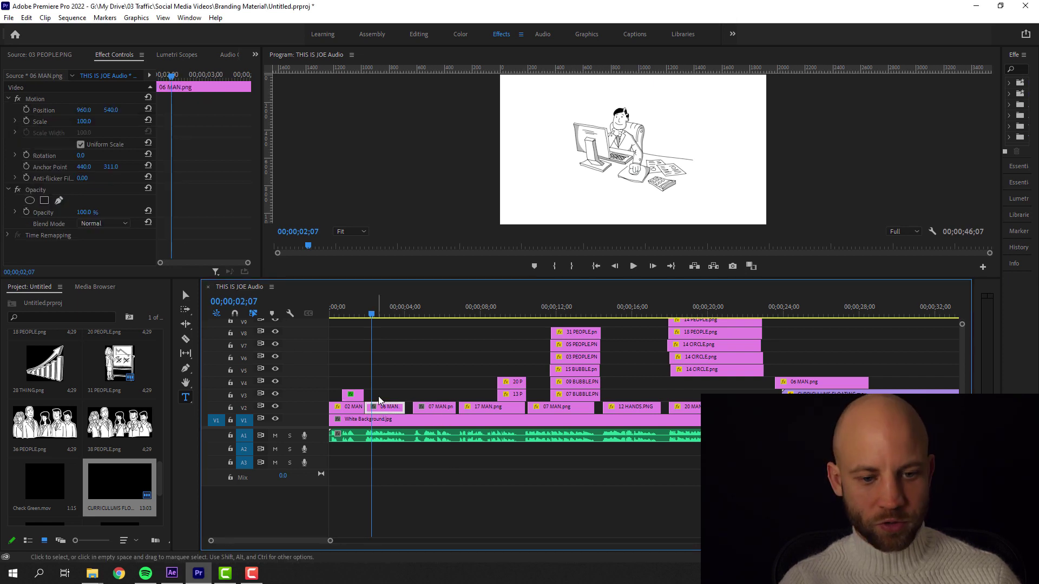
{"action": "left_click", "coordinate": [39, 110]}
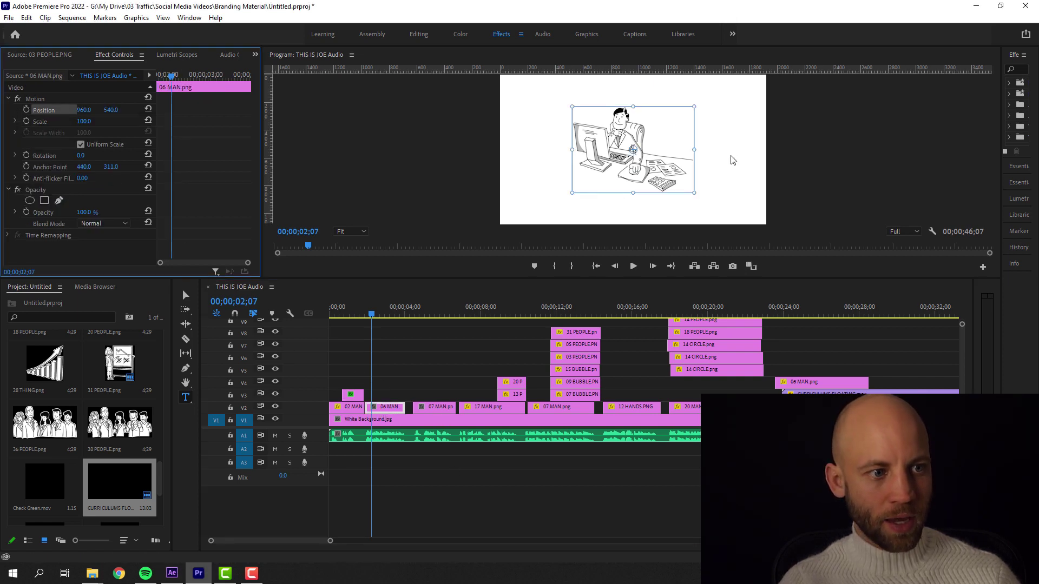
{"action": "left_click_drag", "start_coordinate": [616, 154], "coordinate": [618, 126]}
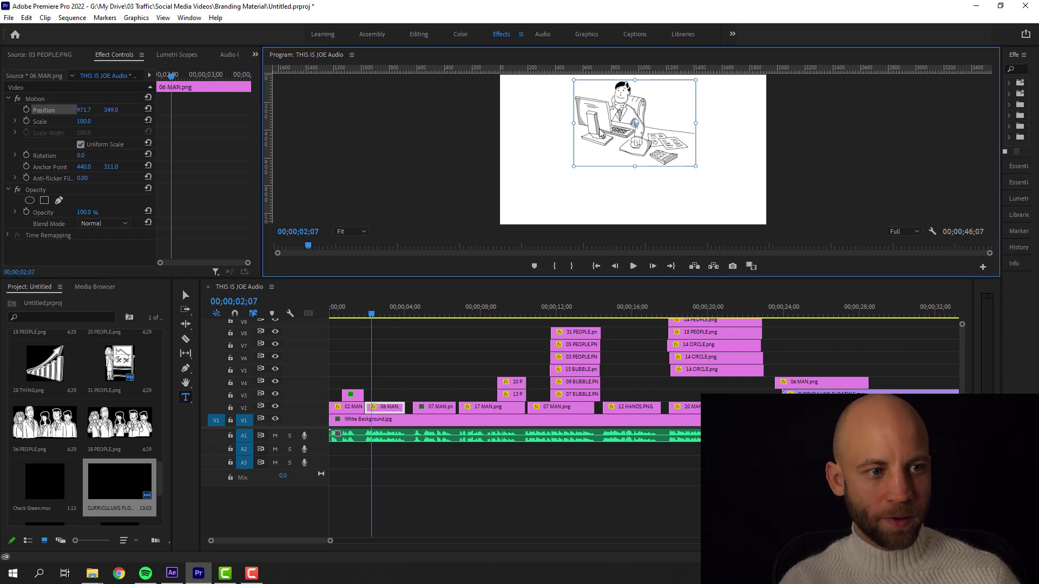
Add the text "JOE RUNS HIS OWN COMPANY" over the lower part of the desk scene at 00;00;02;07.
{"action": "left_click", "coordinate": [383, 386]}
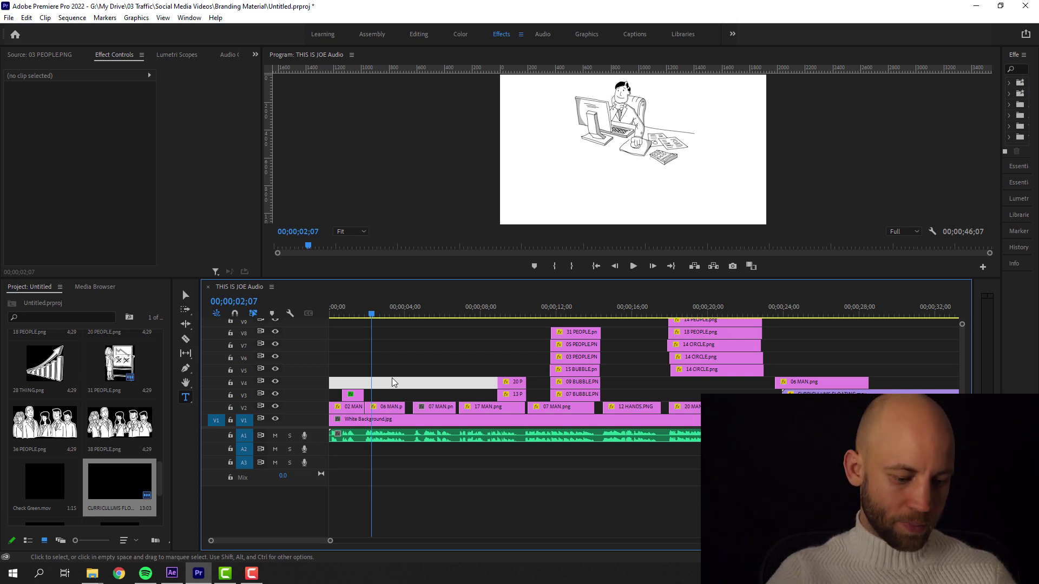
{"action": "left_click", "coordinate": [548, 173]}
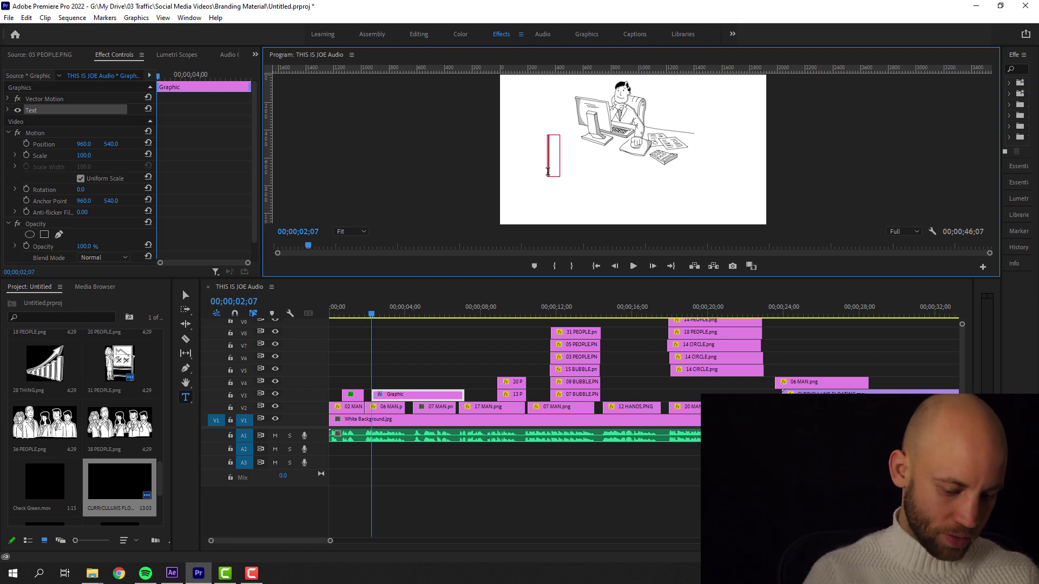
{"action": "type", "text": "JOE RUND"}
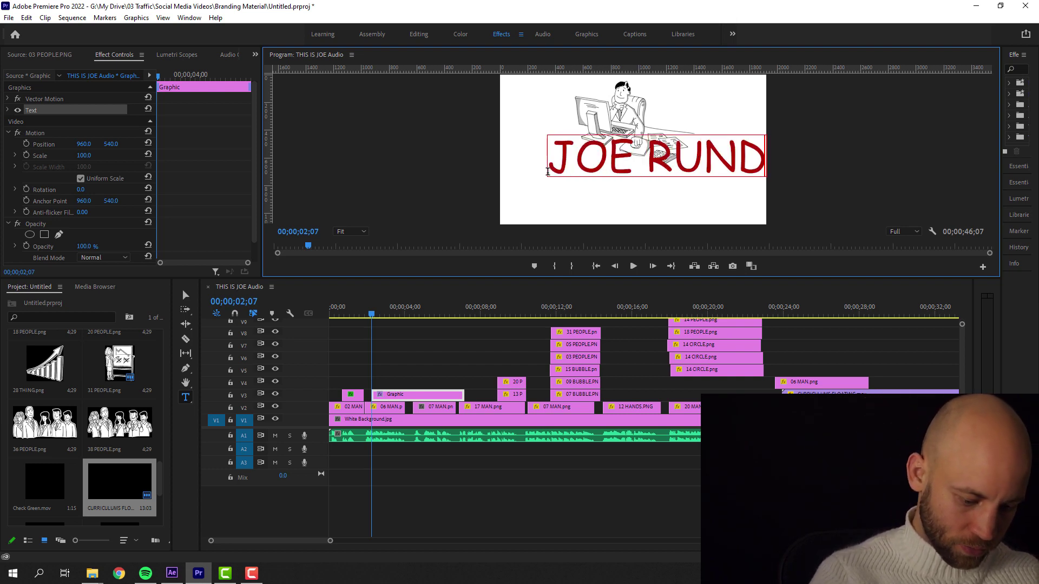
{"action": "key", "text": "BackSpace"}
{"action": "type", "text": "S A BUSINESS"}
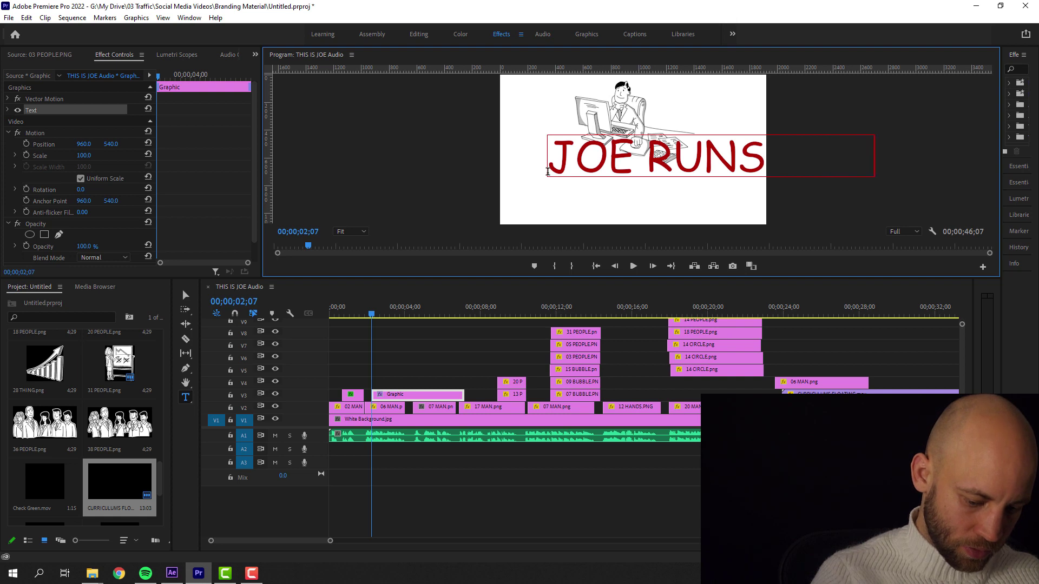
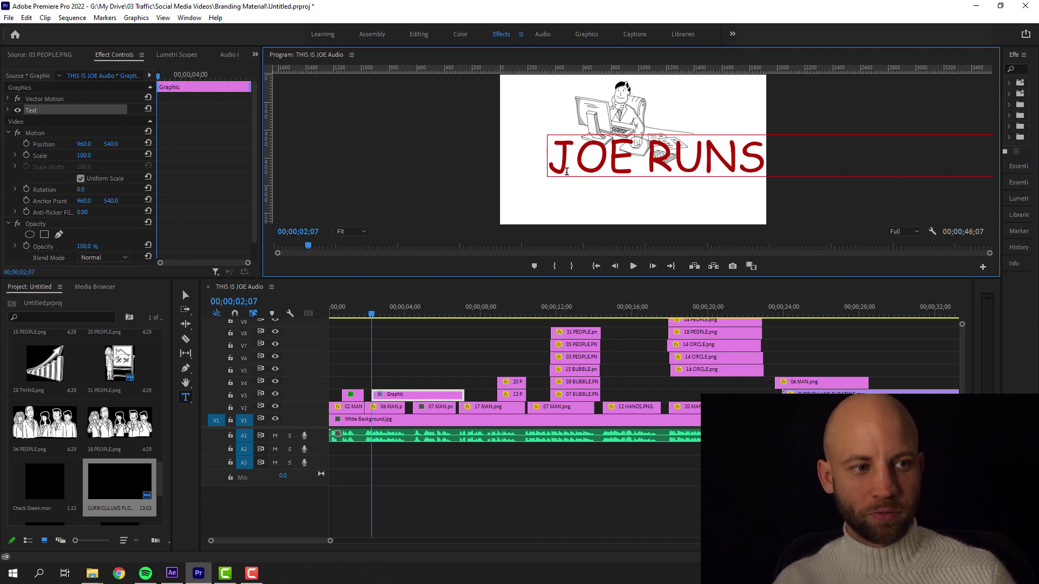
Select the whole company text and shift its graphic left to position 919, 540.
{"action": "left_click", "coordinate": [568, 153]}
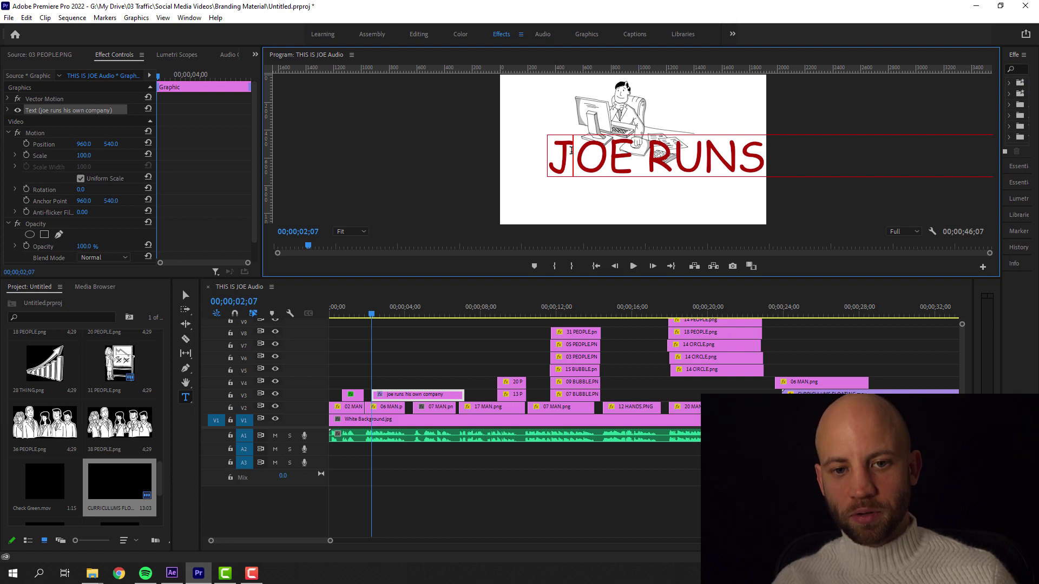
{"action": "key", "text": "ctrl+a"}
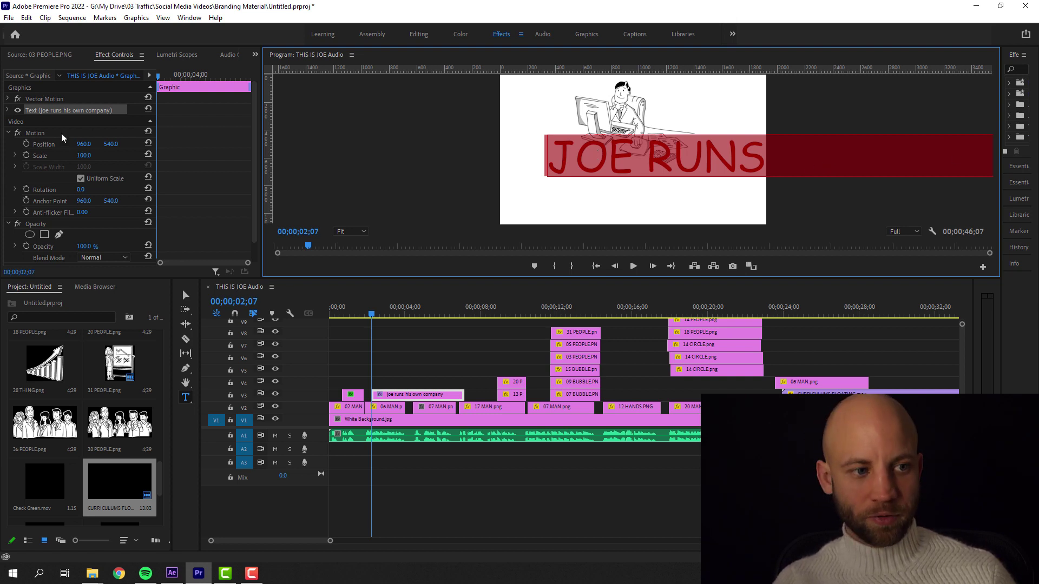
{"action": "left_click_drag", "start_coordinate": [80, 146], "coordinate": [58, 147]}
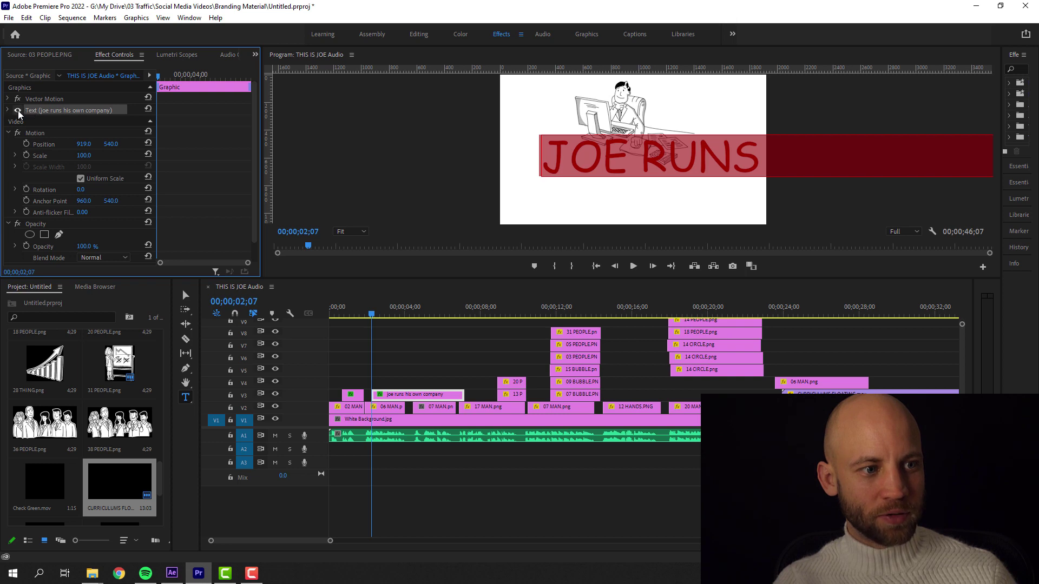
Set the company text's font size to 142 and break it so OWN COMPANY sits on a second line.
{"action": "left_click", "coordinate": [8, 110]}
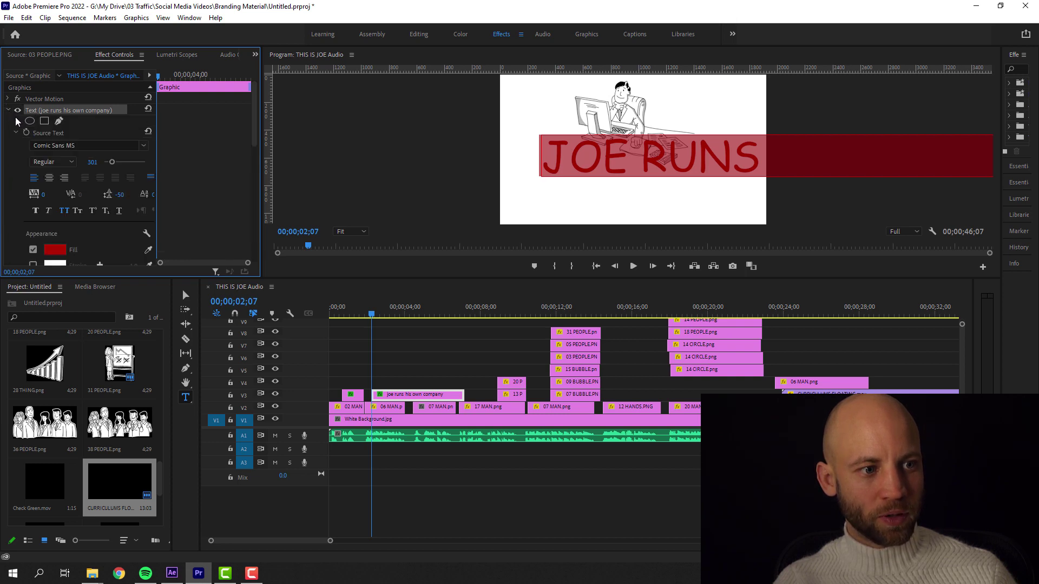
{"action": "mouse_move", "coordinate": [92, 162]}
{"action": "left_mouse_down"}
{"action": "mouse_move", "coordinate": [1, 162]}
{"action": "mouse_move", "coordinate": [89, 162]}
{"action": "left_mouse_up"}
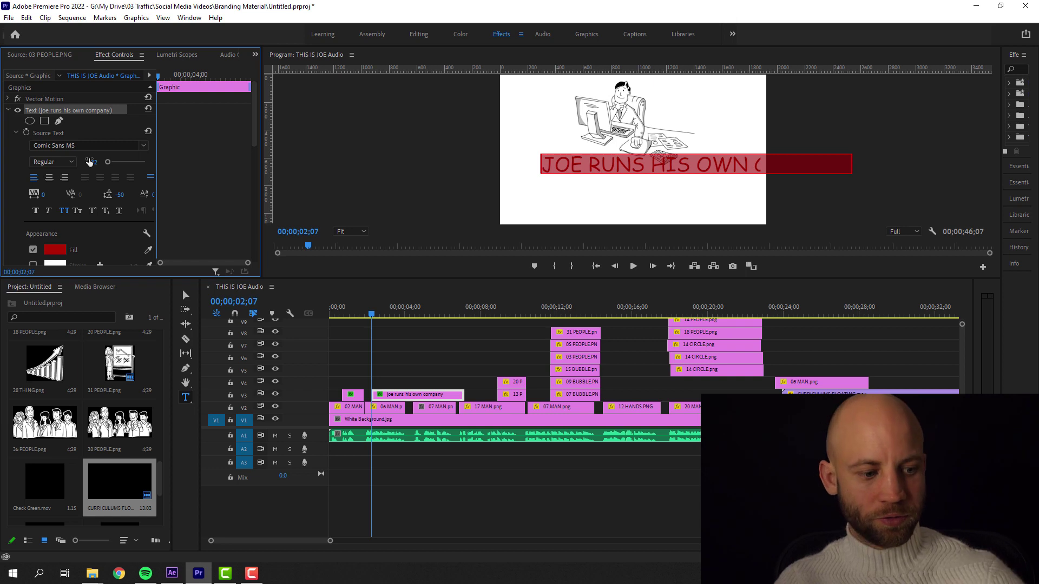
{"action": "left_click", "coordinate": [692, 160]}
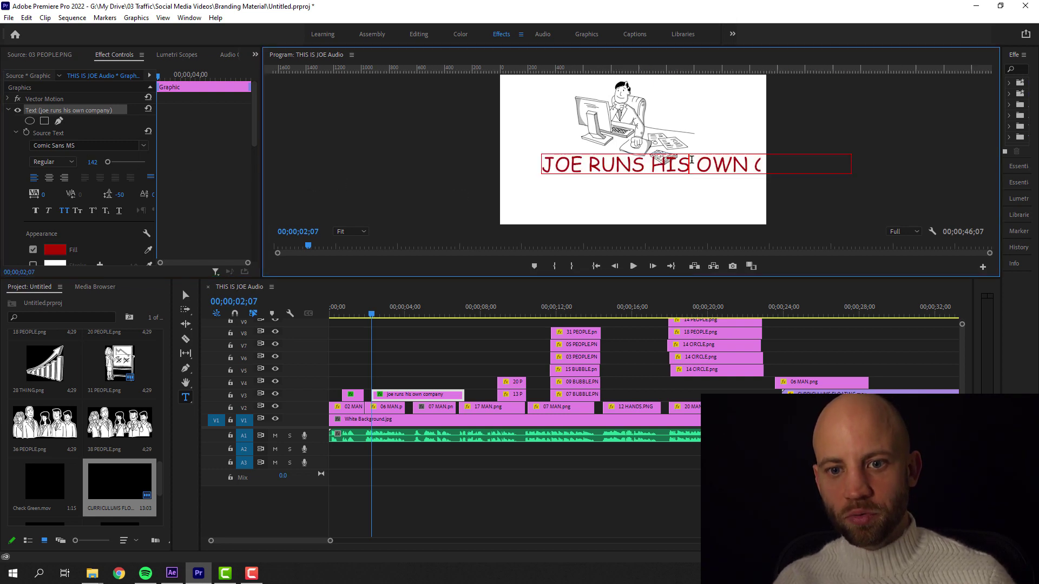
{"action": "key", "text": "Return"}
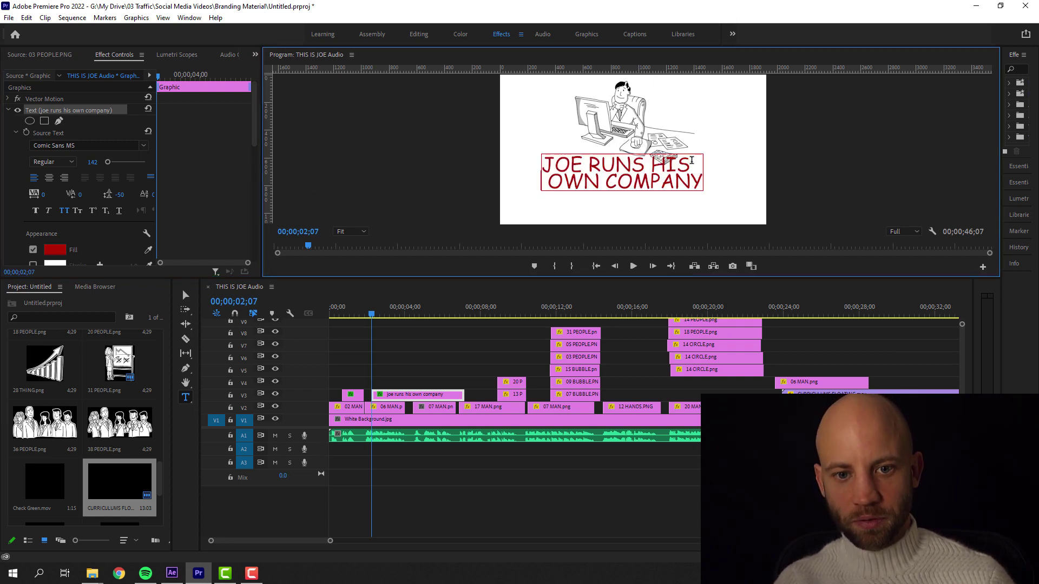
Remove the space before OWN COMPANY on the company text's second line and recolor the whole text black.
{"action": "key", "text": "Delete"}
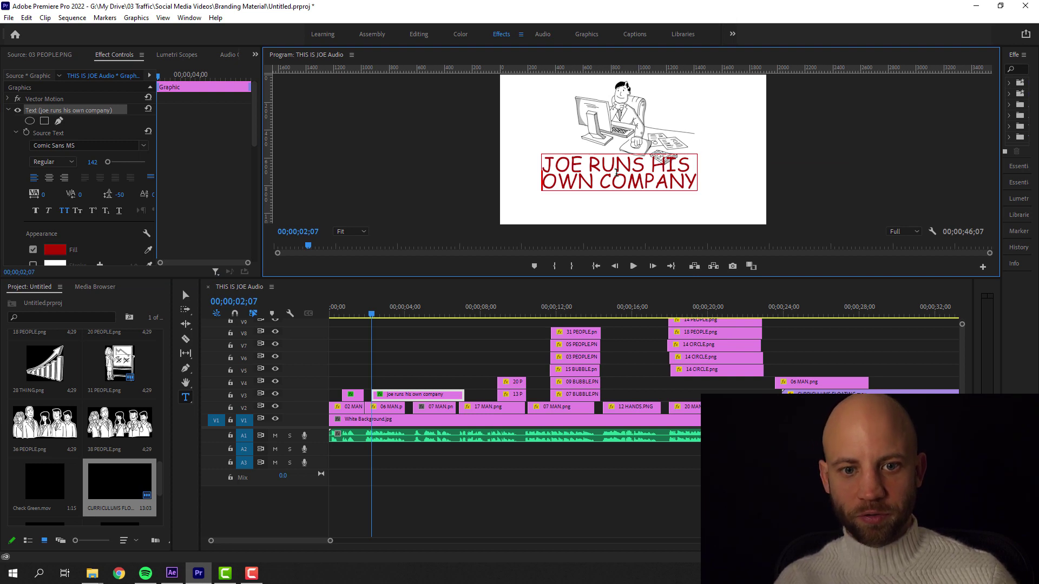
{"action": "key", "text": "shift+End"}
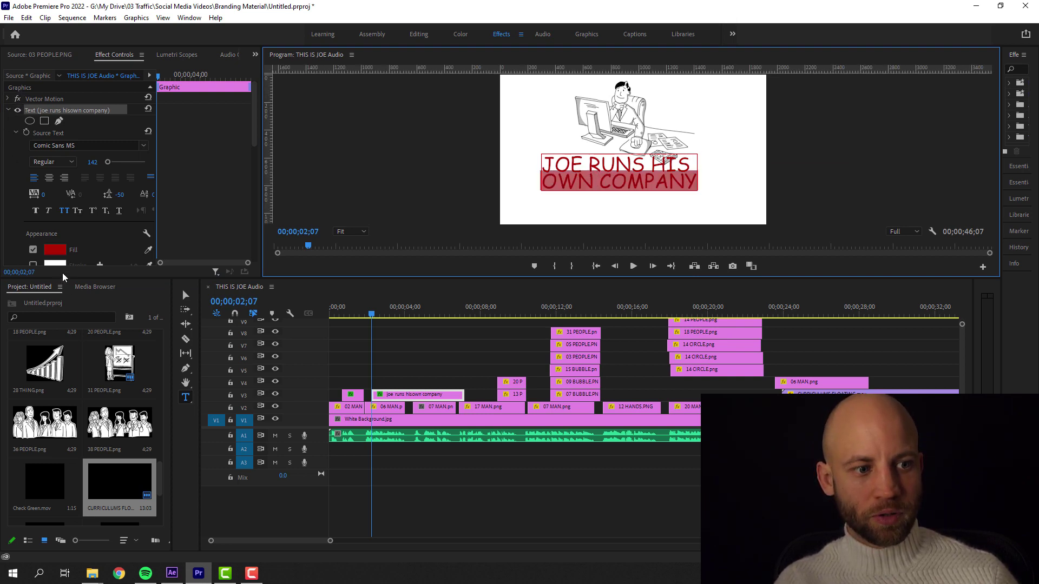
{"action": "left_click", "coordinate": [593, 174]}
{"action": "key", "text": "ctrl+a"}
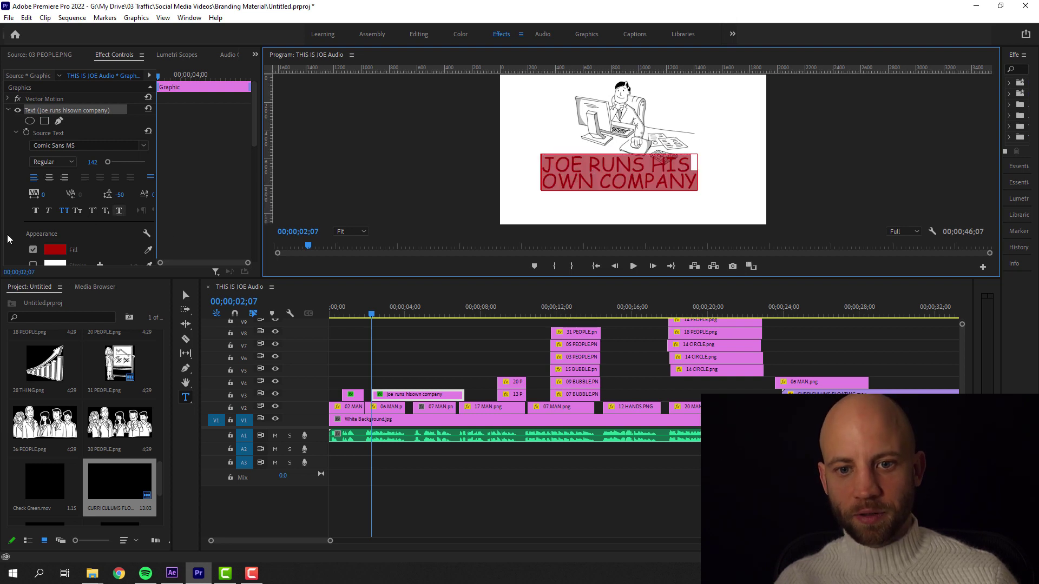
{"action": "left_click", "coordinate": [55, 250]}
{"action": "left_click", "coordinate": [477, 252]}
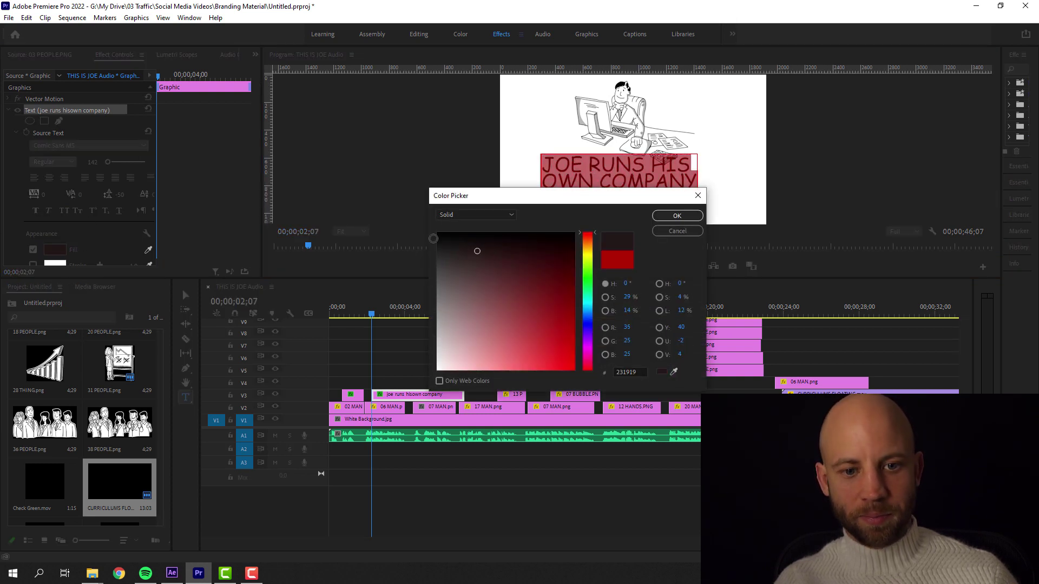
{"action": "left_click", "coordinate": [677, 216]}
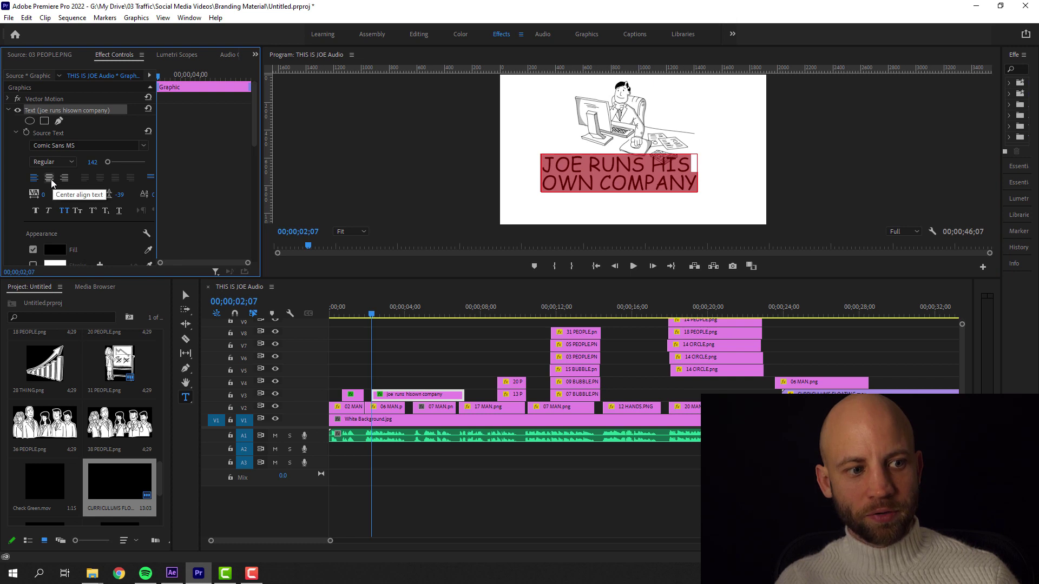
Center-align the company text and shift it horizontally to position 936.5, 697.9 under the desk drawing.
{"action": "left_click", "coordinate": [51, 180]}
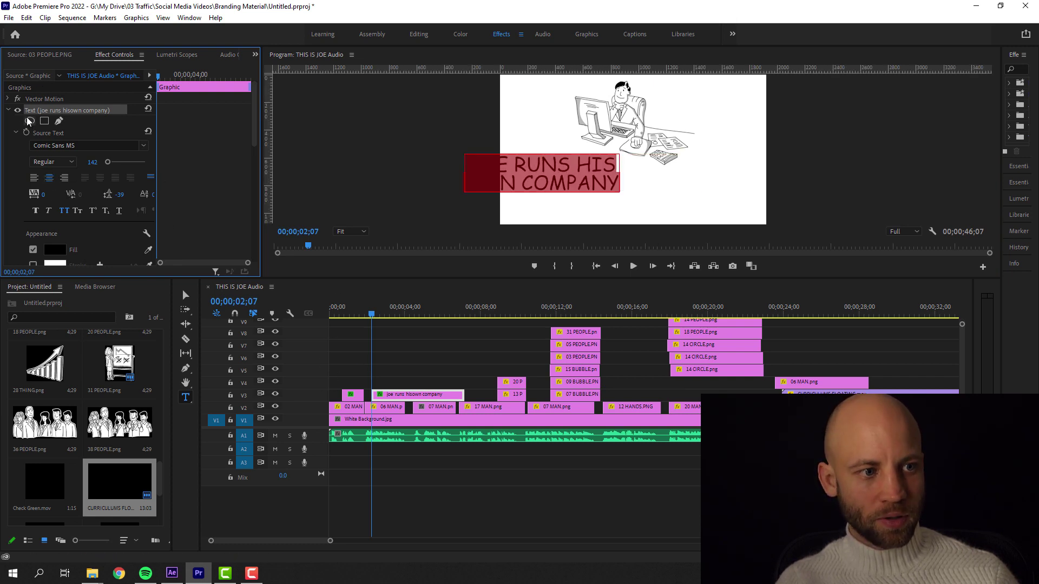
{"action": "scroll", "coordinate": [54, 194], "scroll_direction": "down", "scroll_amount": 5}
{"action": "left_click", "coordinate": [55, 192]}
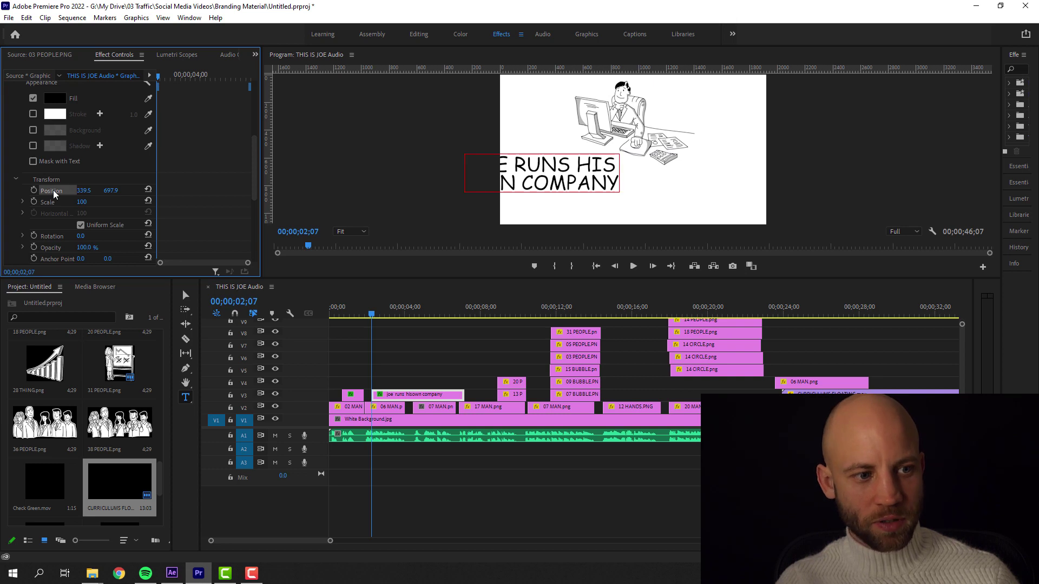
{"action": "left_click_drag", "start_coordinate": [79, 192], "coordinate": [346, 192]}
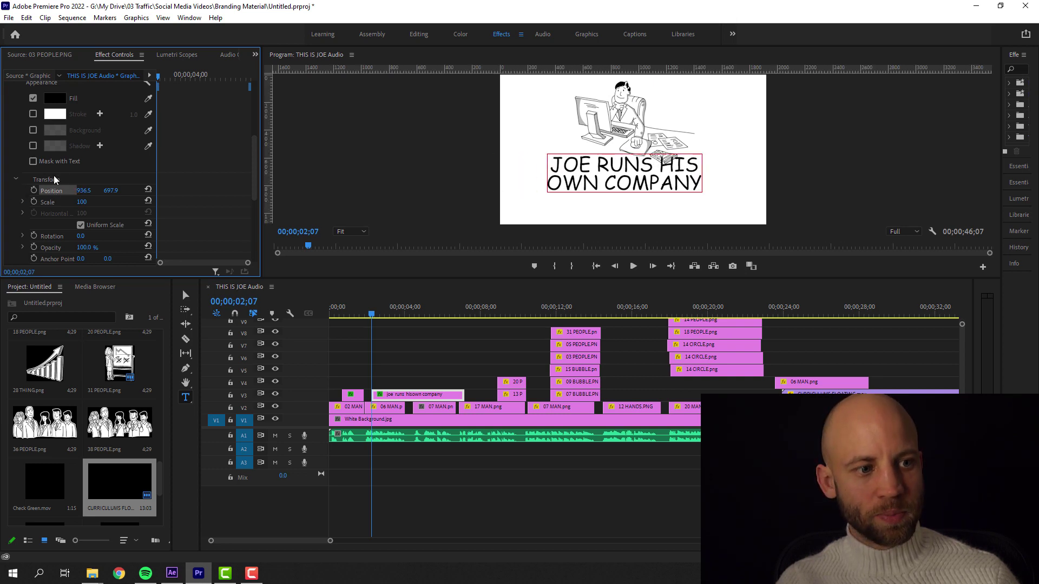
Trim the end of the company text clip on V3 to match the end of the 06 MAN.png clip.
{"action": "scroll", "coordinate": [54, 181], "scroll_direction": "up", "scroll_amount": 2}
{"action": "scroll", "coordinate": [54, 180], "scroll_direction": "up", "scroll_amount": 1}
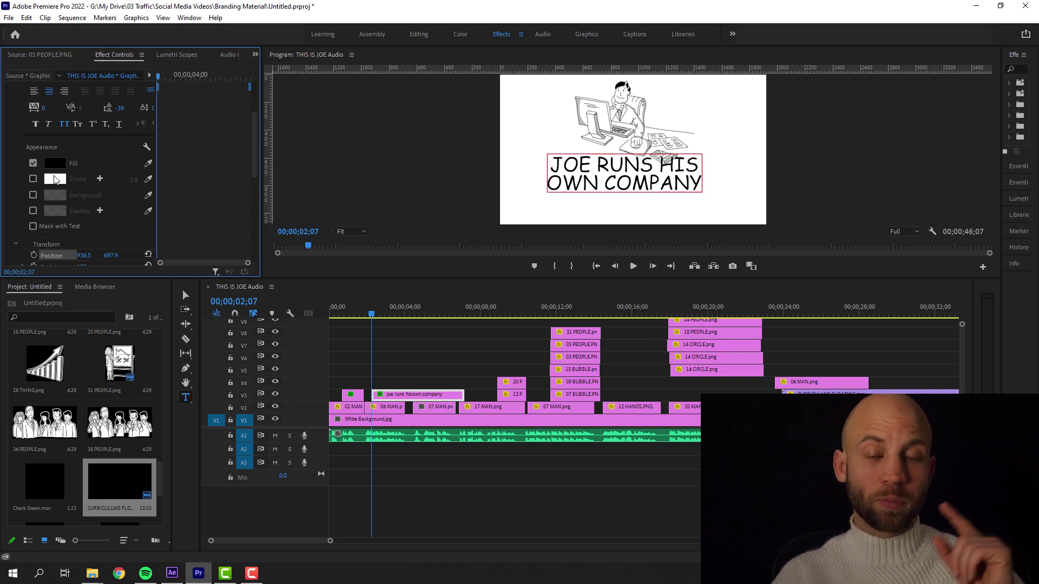
{"action": "scroll", "coordinate": [54, 180], "scroll_direction": "up", "scroll_amount": 3}
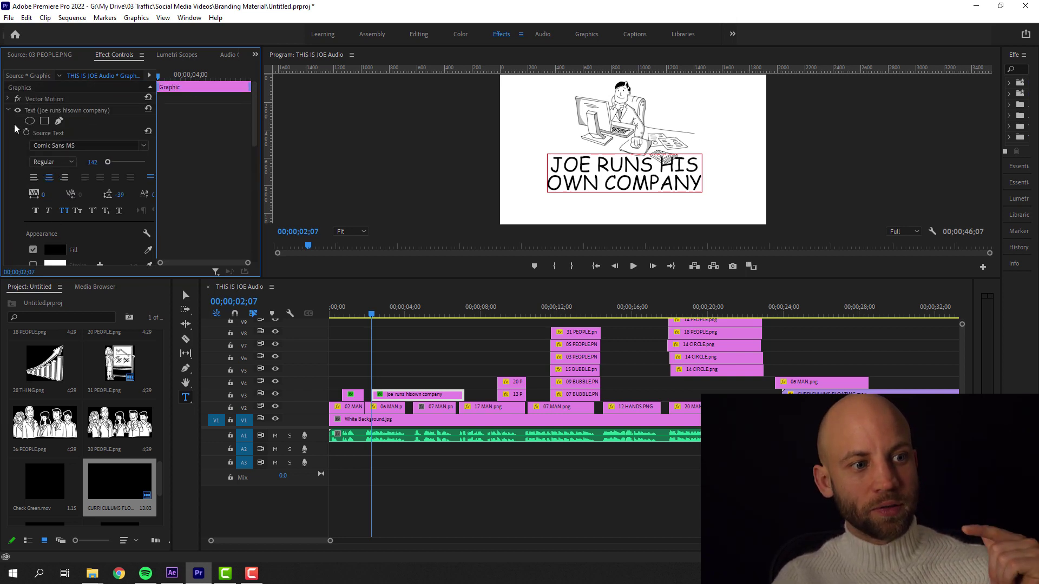
{"action": "scroll", "coordinate": [18, 132], "scroll_direction": "down", "scroll_amount": 1}
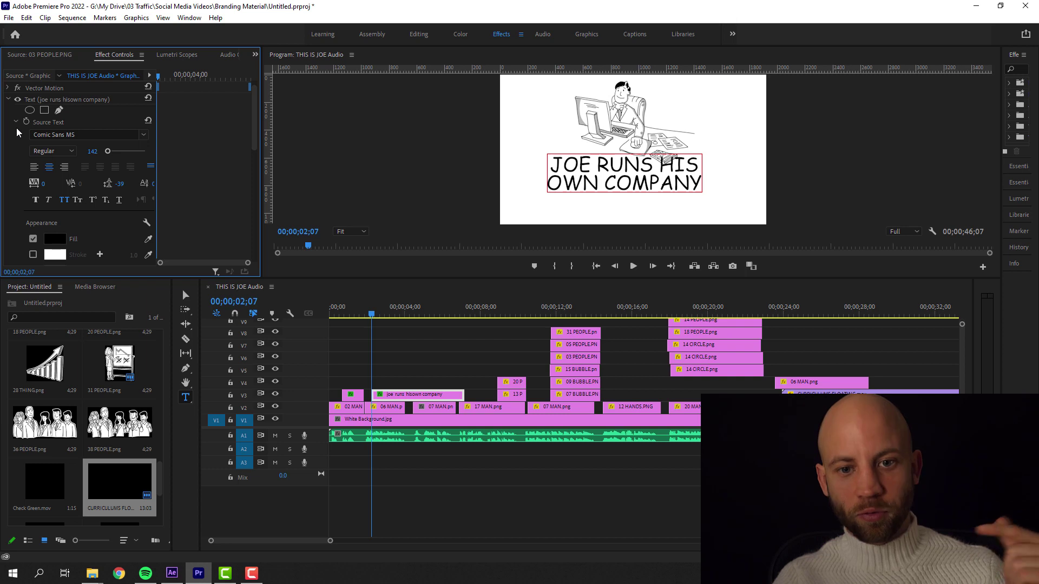
{"action": "left_click_drag", "start_coordinate": [463, 395], "coordinate": [404, 395]}
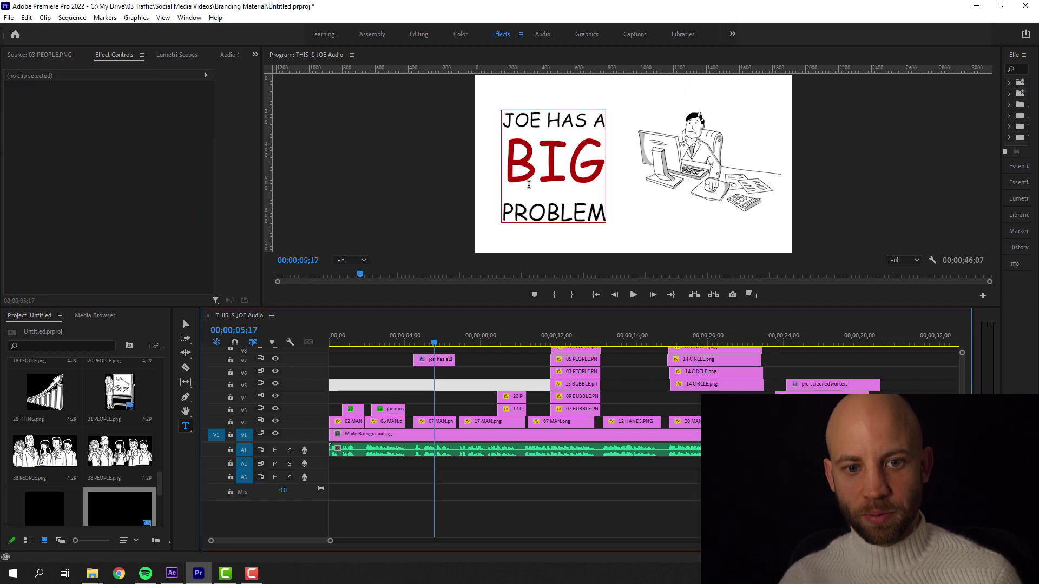
Raise the word BIG in the JOE HAS A BIG PROBLEM title by setting its baseline shift to 124.
{"action": "left_click", "coordinate": [443, 362]}
{"action": "left_click", "coordinate": [535, 162]}
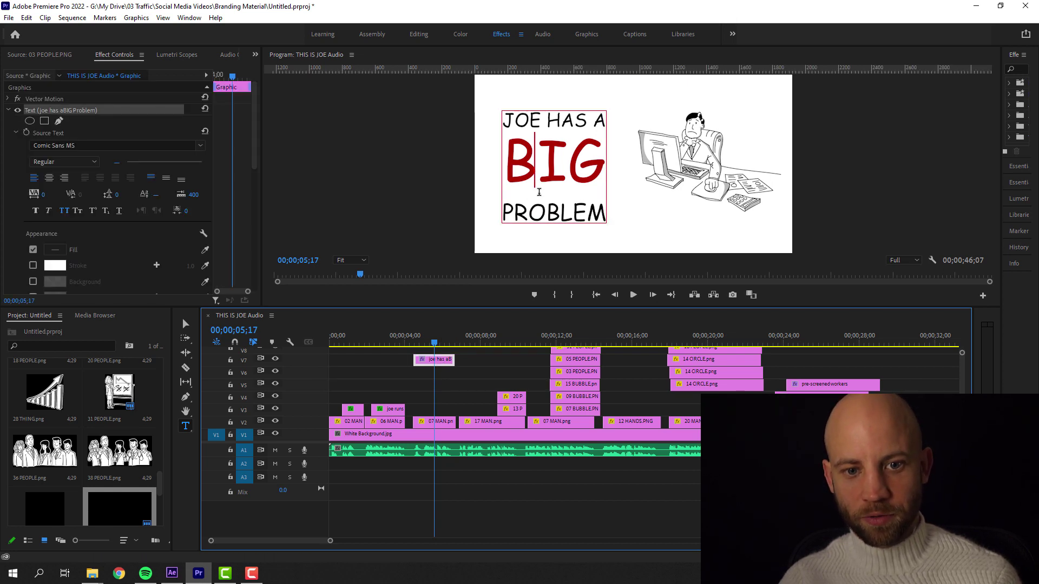
{"action": "left_click", "coordinate": [557, 115]}
{"action": "double_click", "coordinate": [536, 164]}
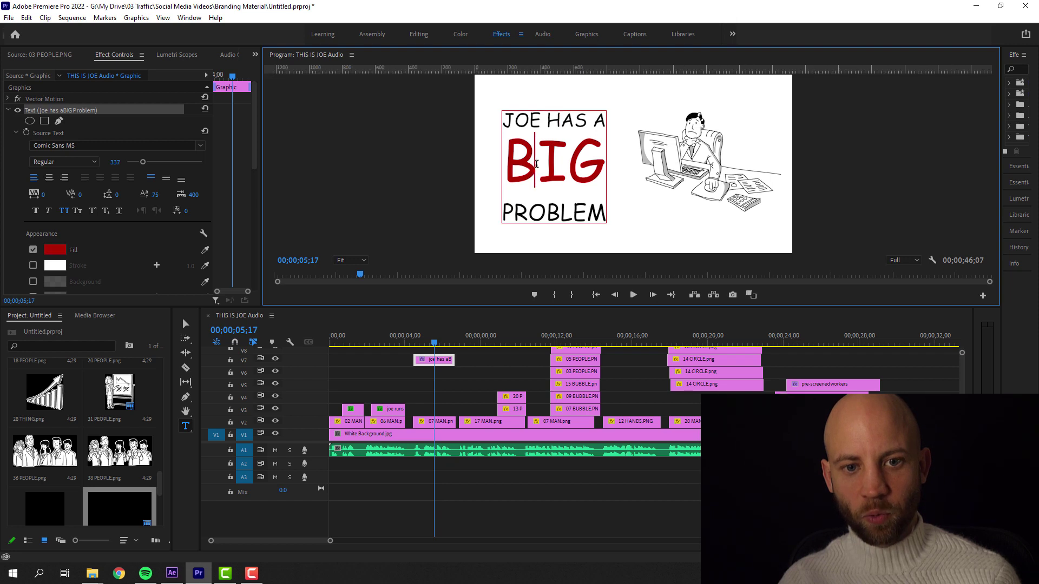
{"action": "left_click", "coordinate": [157, 196]}
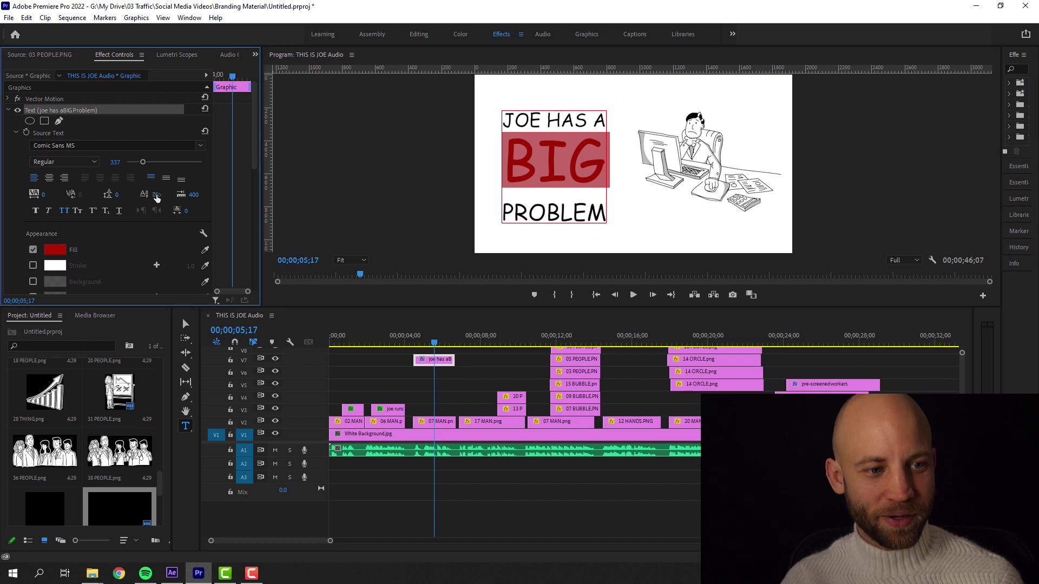
{"action": "type", "text": "75"}
{"action": "key", "text": "Return"}
{"action": "key", "text": "Up"}
{"action": "key", "text": "Up"}
{"action": "key", "text": "Up"}
{"action": "key", "text": "Up"}
{"action": "key", "text": "Up"}
{"action": "key", "text": "Up"}
{"action": "key", "text": "Up"}
{"action": "key", "text": "Up"}
{"action": "key", "text": "Up"}
{"action": "key", "text": "Up"}
{"action": "key", "text": "Up"}
{"action": "key", "text": "Up"}
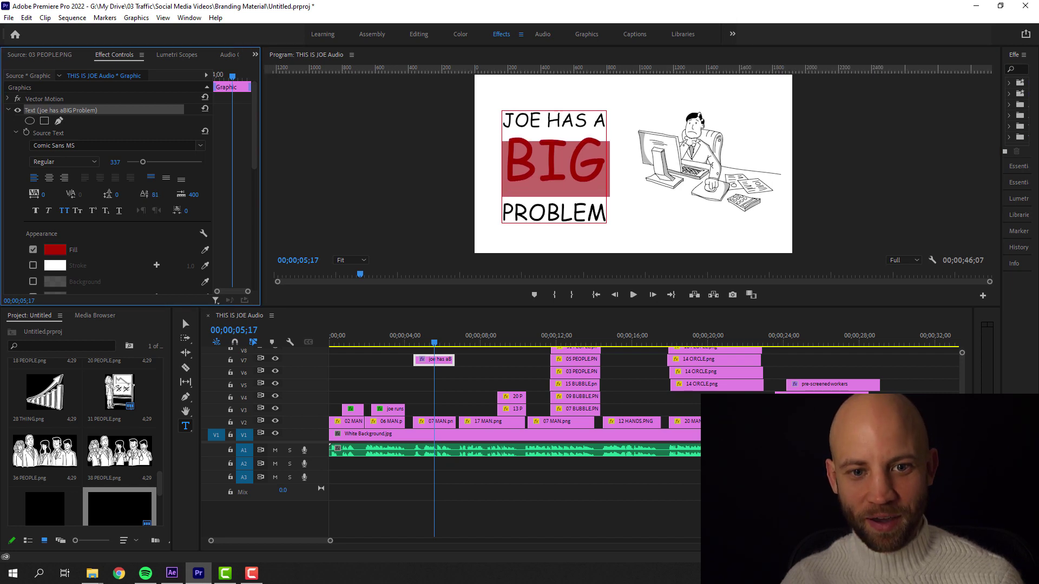
{"action": "key", "text": "Up"}
{"action": "key", "text": "Up"}
{"action": "key", "text": "Up"}
{"action": "key", "text": "Up"}
{"action": "key", "text": "Up"}
{"action": "key", "text": "Up"}
{"action": "key", "text": "Up"}
{"action": "key", "text": "Up"}
{"action": "key", "text": "Up"}
{"action": "key", "text": "Up"}
{"action": "key", "text": "Up"}
{"action": "key", "text": "Up"}
{"action": "key", "text": "Up"}
{"action": "key", "text": "Up"}
{"action": "key", "text": "Up"}
{"action": "key", "text": "Up"}
{"action": "key", "text": "Up"}
{"action": "key", "text": "Up"}
{"action": "key", "text": "Up"}
{"action": "key", "text": "Up"}
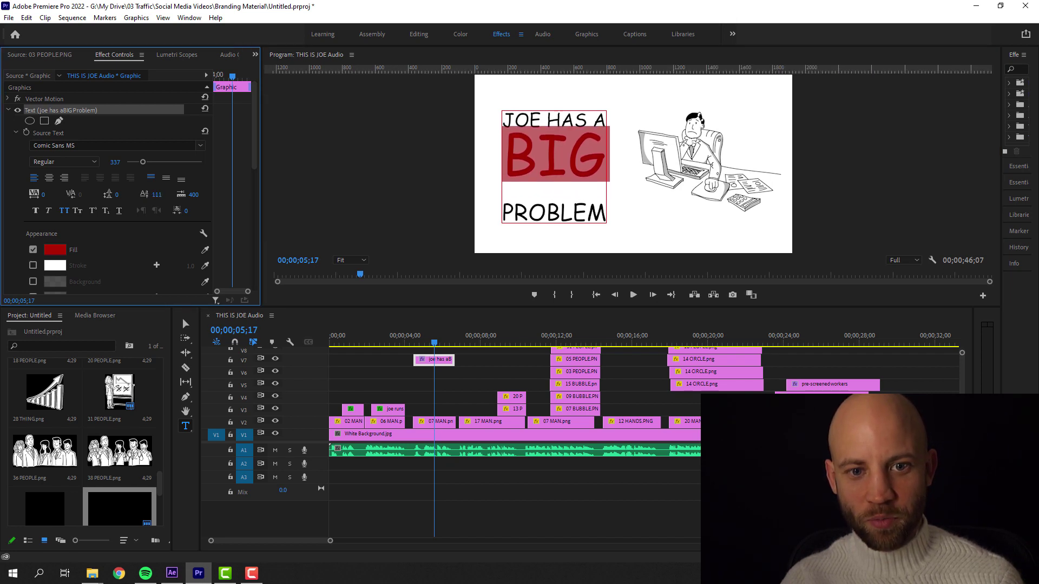
{"action": "key", "text": "Up"}
{"action": "key", "text": "Up"}
{"action": "key", "text": "Up"}
{"action": "key", "text": "Up"}
{"action": "key", "text": "Up"}
{"action": "key", "text": "Up"}
{"action": "key", "text": "Up"}
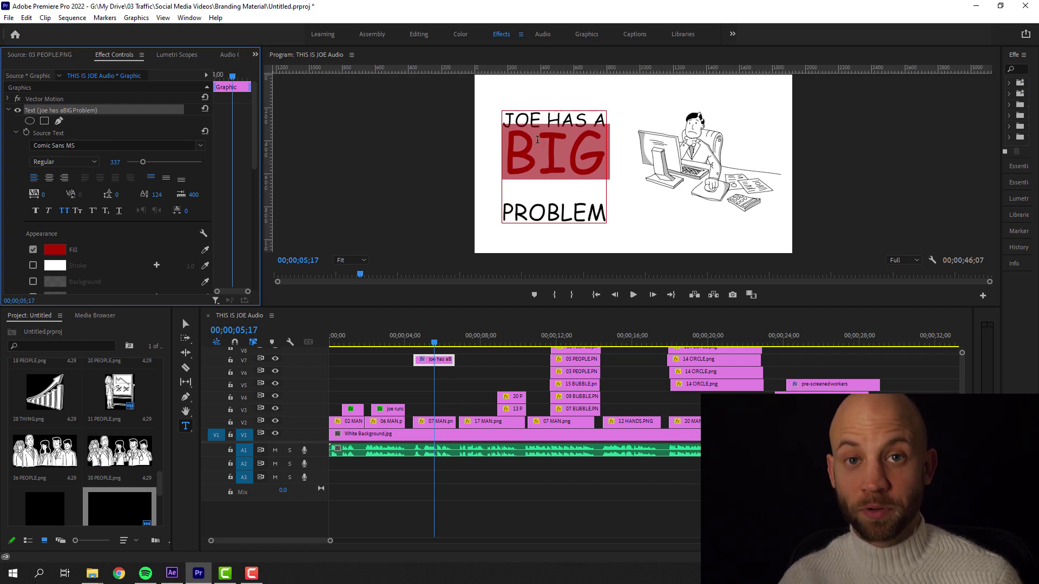
Set the baseline shift of the word PROBLEM to 140 so it sits directly beneath BIG.
{"action": "double_click", "coordinate": [522, 216]}
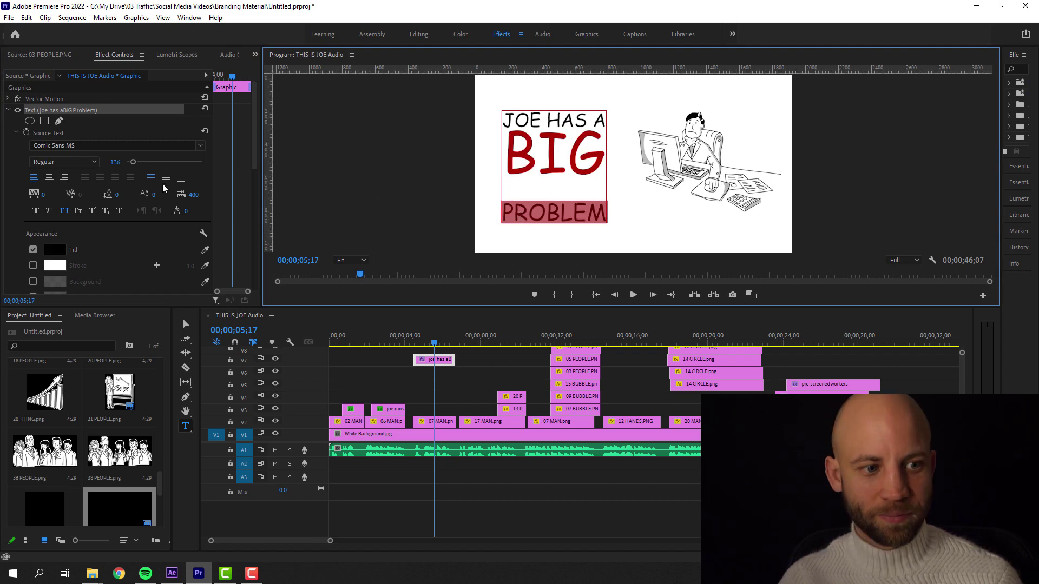
{"action": "left_click", "coordinate": [154, 200]}
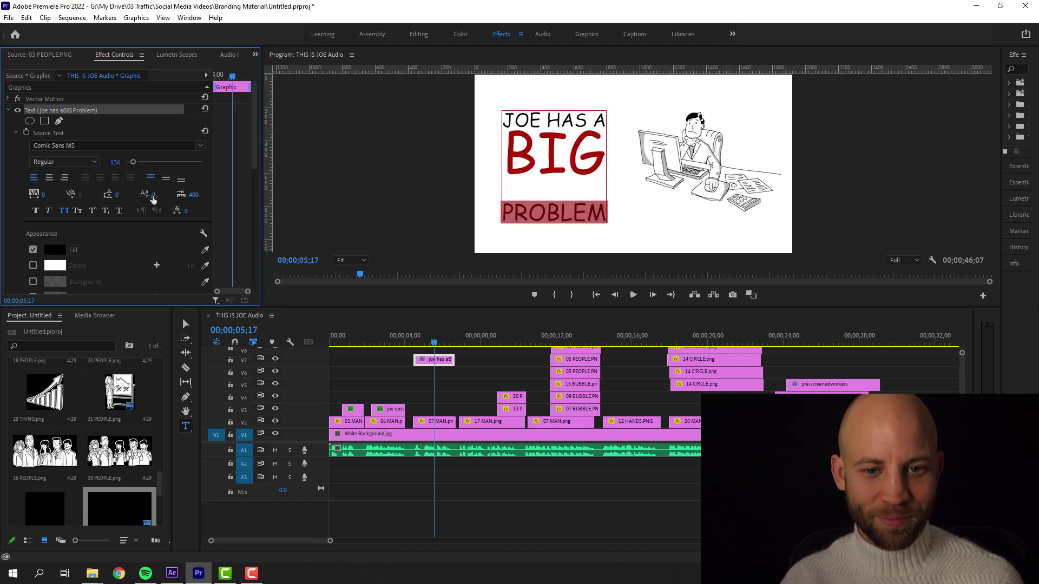
{"action": "left_click_drag", "start_coordinate": [153, 200], "coordinate": [229, 201]}
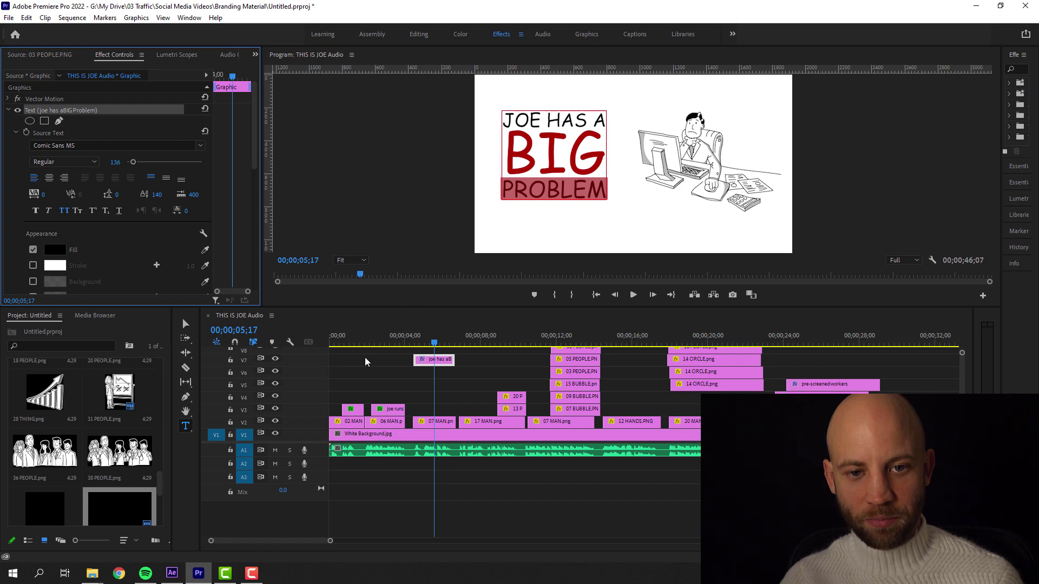
{"action": "left_click", "coordinate": [465, 398]}
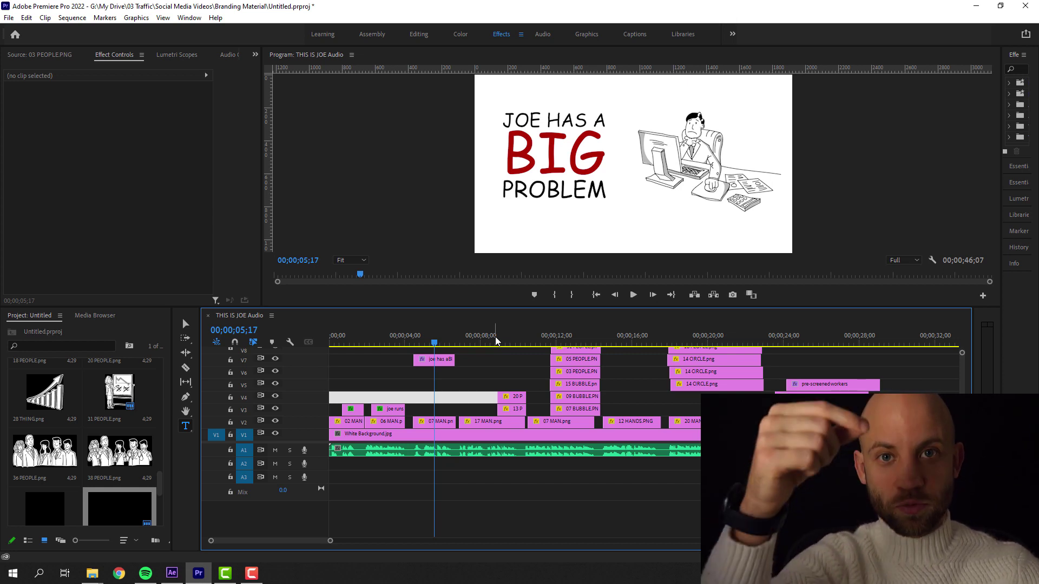
Check the THIS IS JOE title, and recolor the word BIG in the problem title black.
{"action": "left_click", "coordinate": [384, 342]}
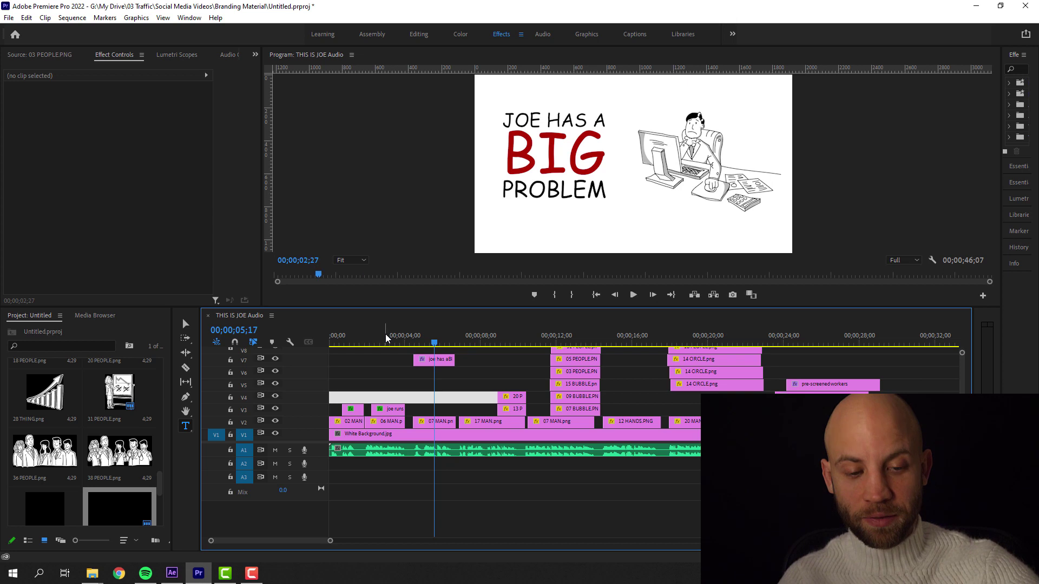
{"action": "left_click", "coordinate": [352, 341]}
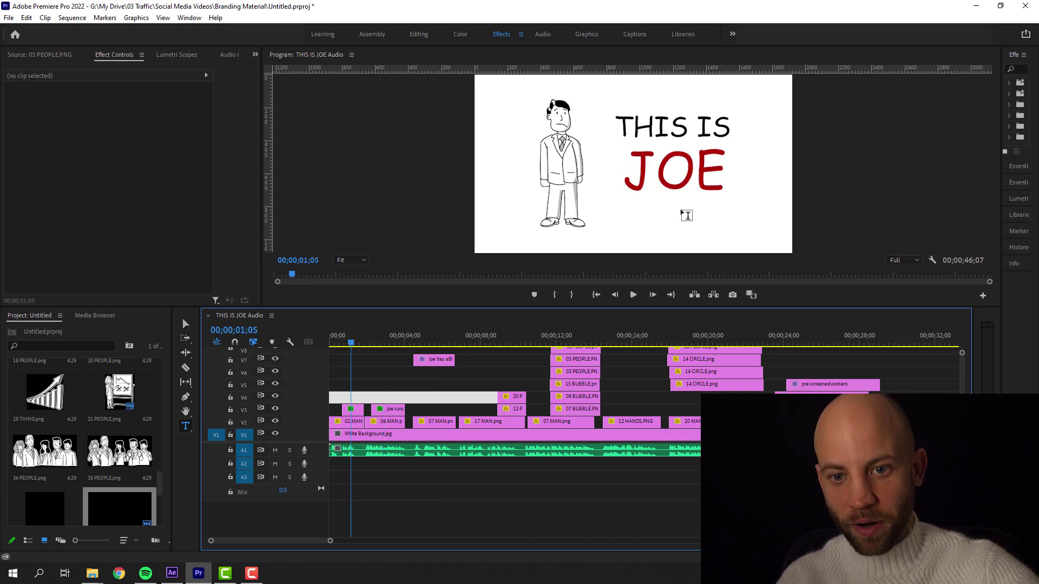
{"action": "left_click", "coordinate": [445, 337]}
{"action": "left_click", "coordinate": [562, 116]}
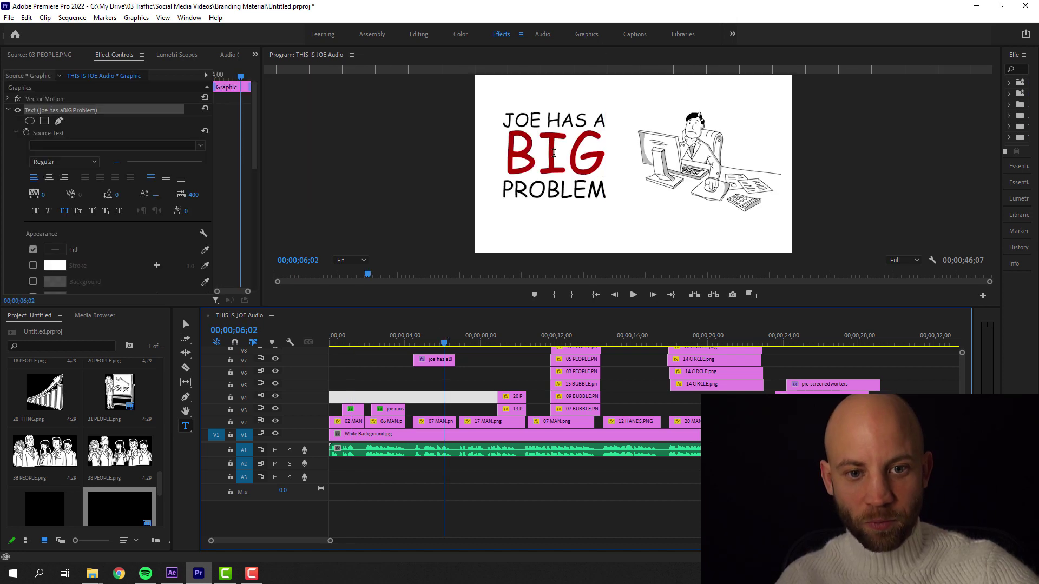
{"action": "double_click", "coordinate": [556, 158]}
{"action": "left_click", "coordinate": [55, 250]}
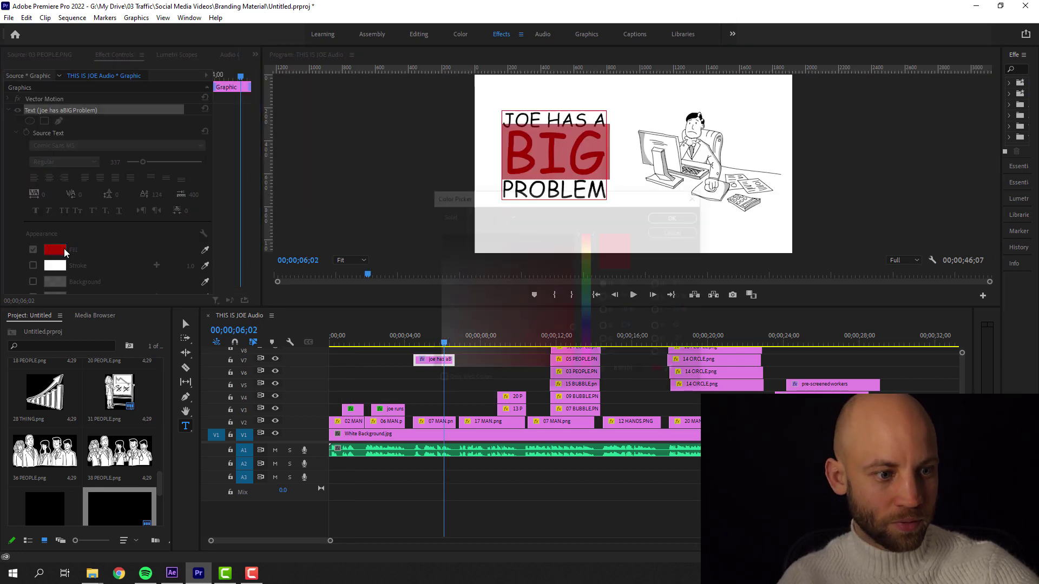
{"action": "left_click_drag", "start_coordinate": [459, 250], "coordinate": [423, 216]}
{"action": "left_click", "coordinate": [676, 216]}
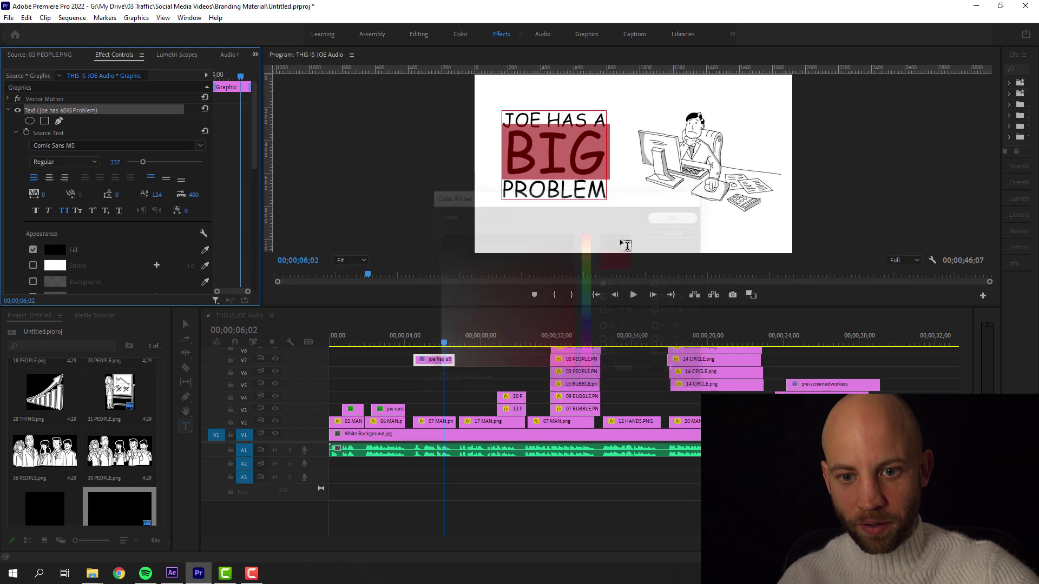
{"action": "left_click", "coordinate": [412, 374]}
{"action": "left_click", "coordinate": [423, 339]}
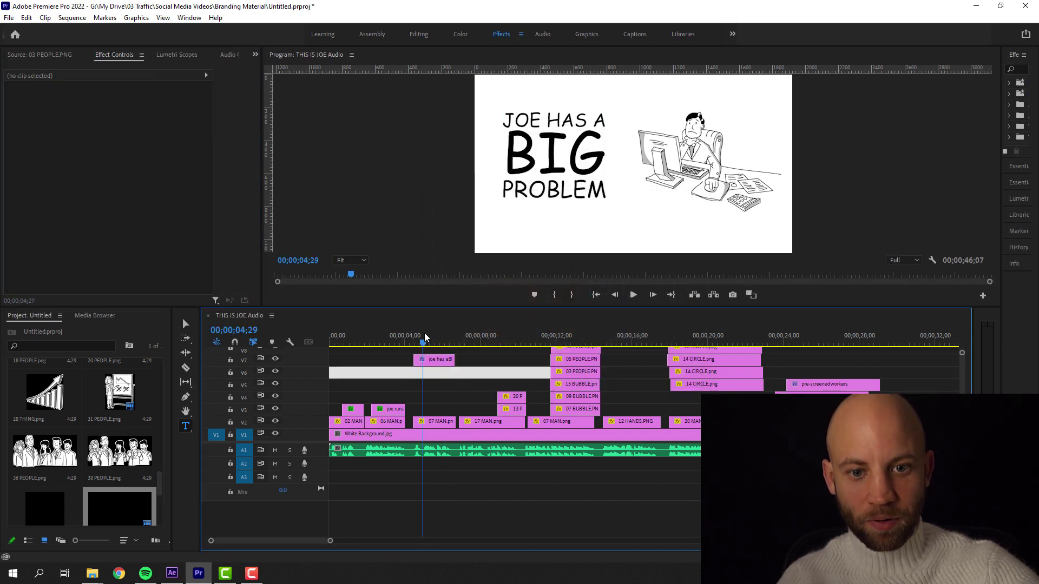
Try to recolor the word BIG in the problem title red with fill BC1A1A.
{"action": "left_click", "coordinate": [436, 361]}
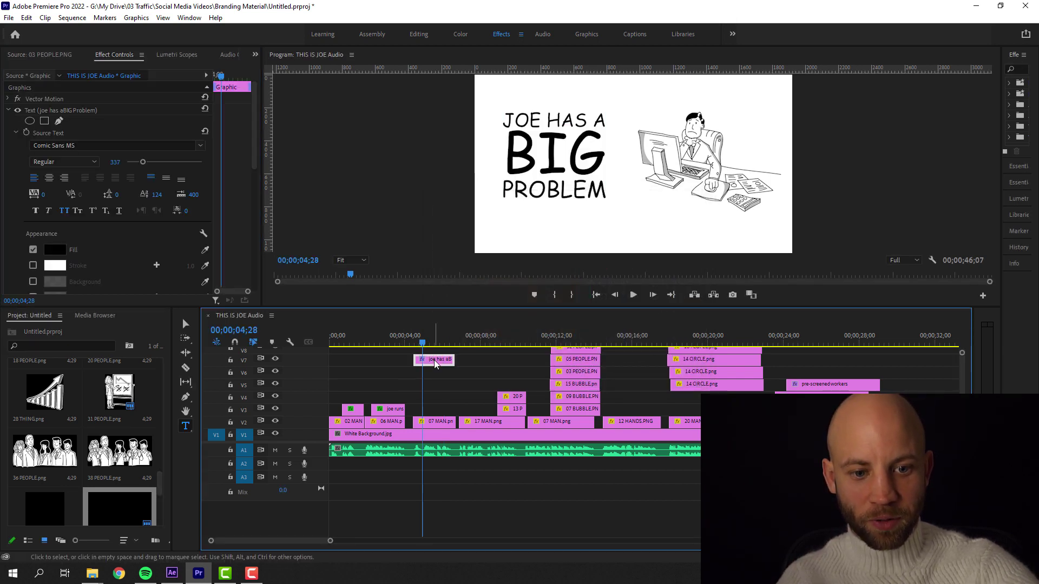
{"action": "double_click", "coordinate": [520, 168]}
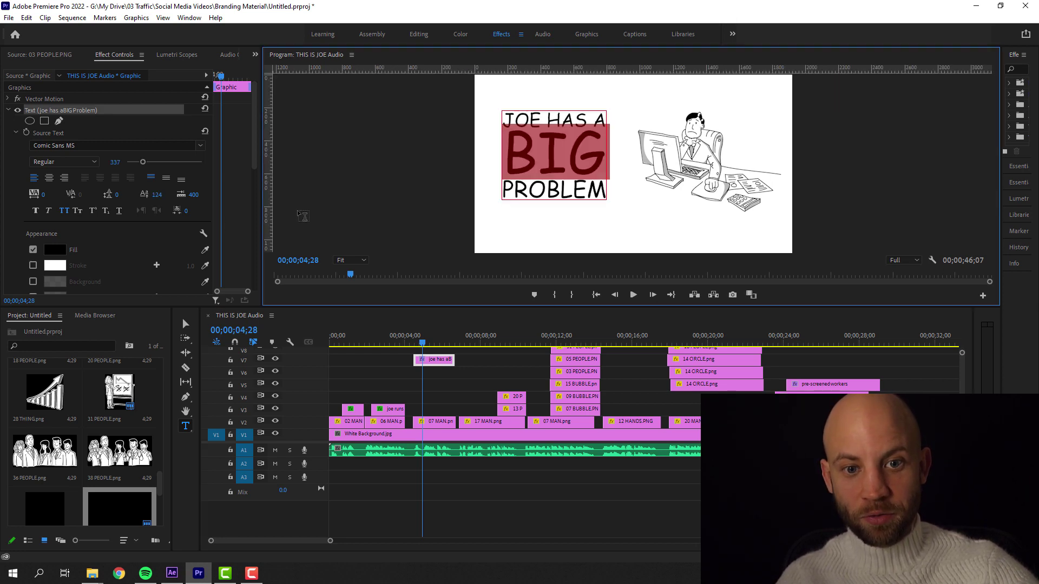
{"action": "left_click", "coordinate": [54, 249]}
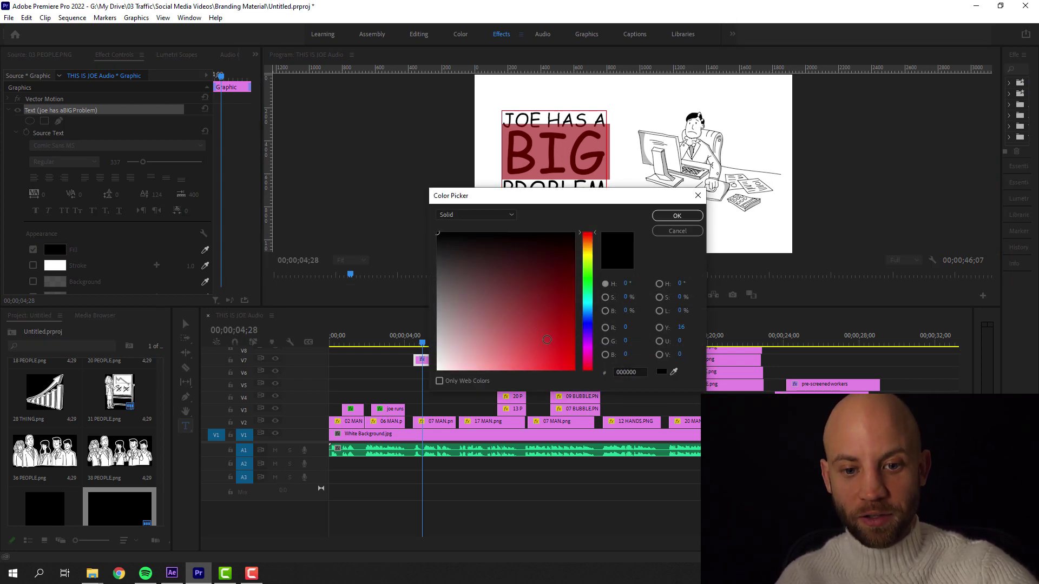
{"action": "left_click", "coordinate": [547, 339]}
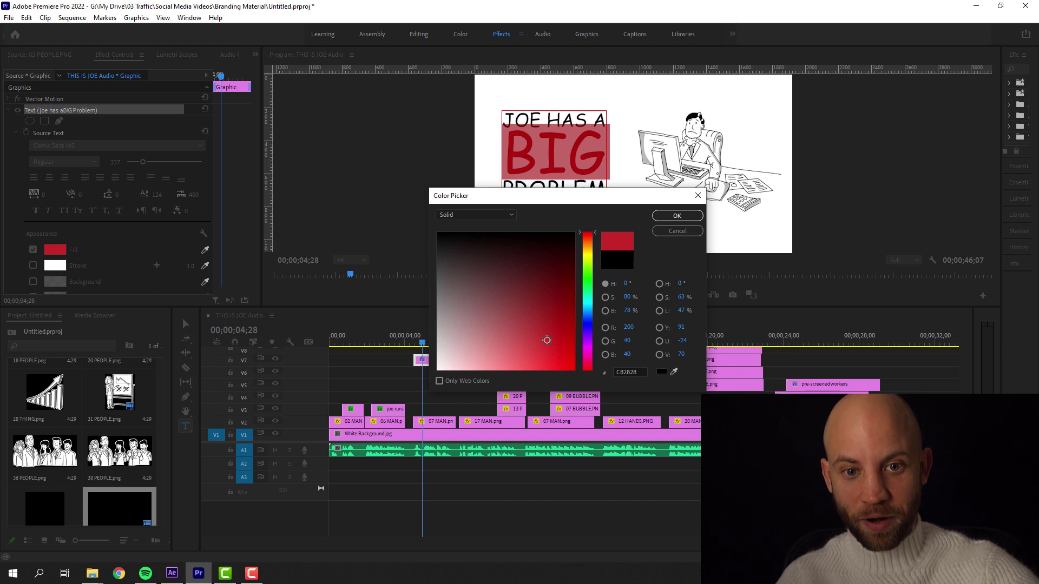
{"action": "mouse_move", "coordinate": [547, 339]}
{"action": "left_mouse_down"}
{"action": "mouse_move", "coordinate": [563, 304]}
{"action": "mouse_move", "coordinate": [555, 334]}
{"action": "left_mouse_up"}
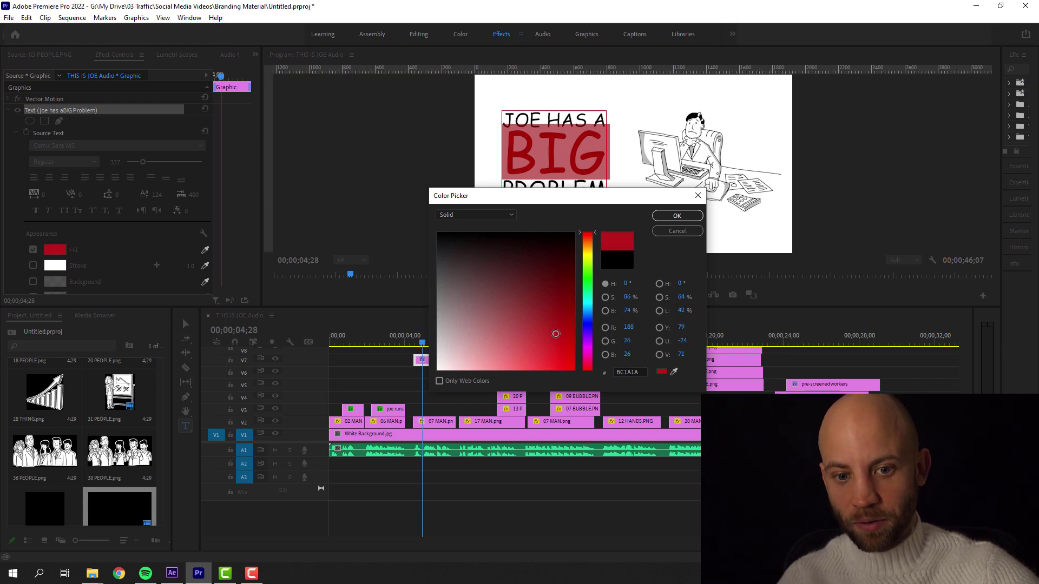
{"action": "left_click_drag", "start_coordinate": [549, 204], "coordinate": [819, 204]}
{"action": "key", "text": "Return"}
Scrub back from the JOE HAS A BIG PROBLEM title to examine the THIS IS JOE title around 00;00;01;09.
{"action": "left_click_drag", "start_coordinate": [619, 335], "coordinate": [452, 341]}
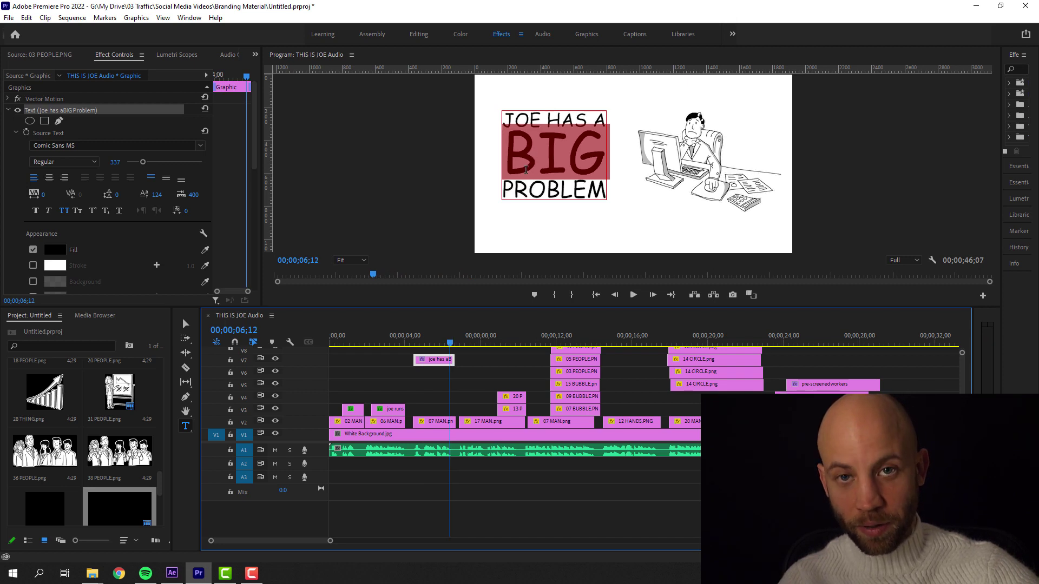
{"action": "left_click_drag", "start_coordinate": [450, 343], "coordinate": [356, 342]}
{"action": "left_click", "coordinate": [369, 342]}
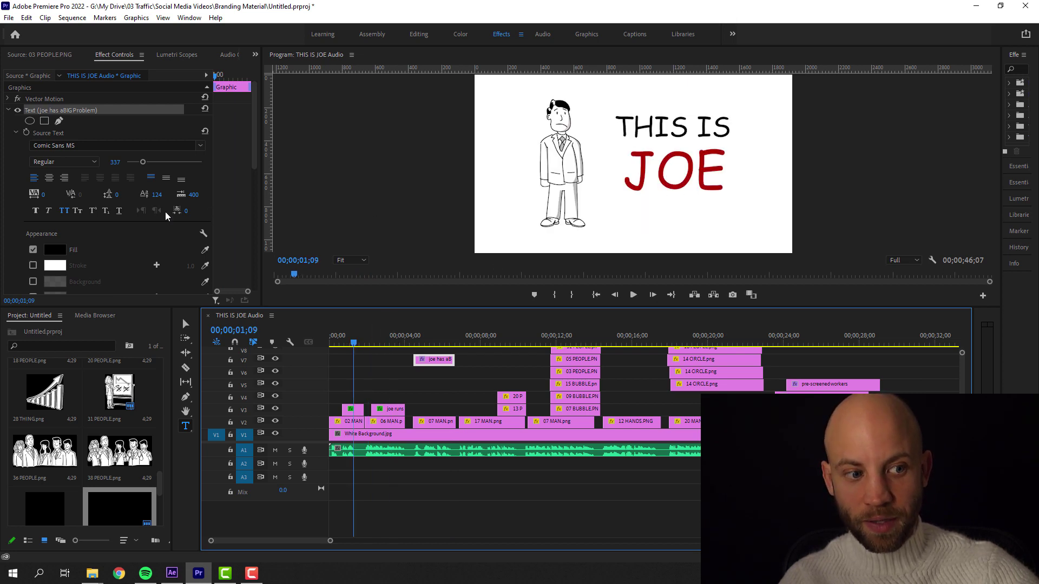
Set the fill of the word BIG in the problem title to red B30101, matching the word JOE.
{"action": "left_click", "coordinate": [54, 252]}
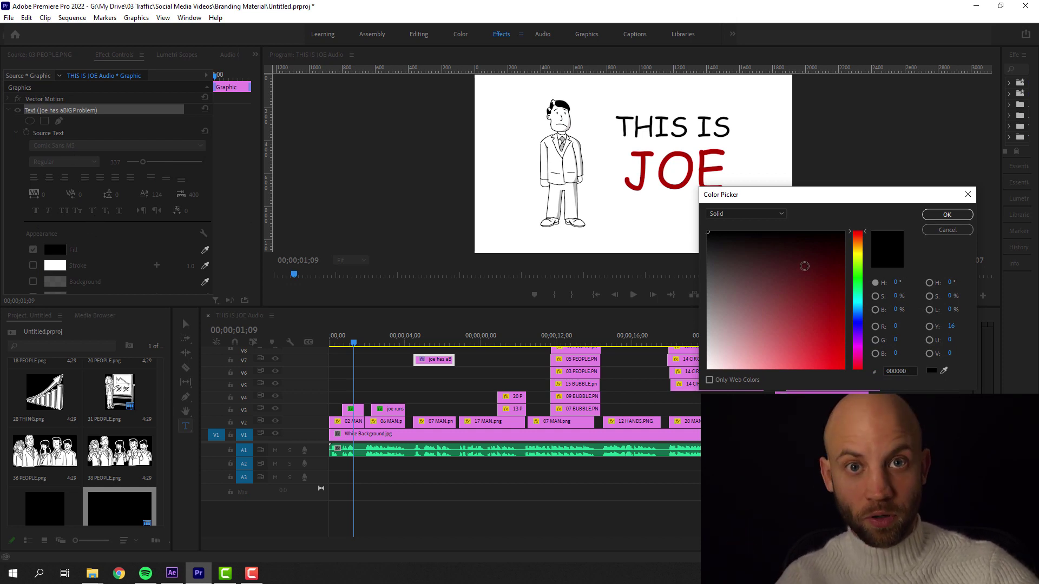
{"action": "left_click", "coordinate": [944, 372]}
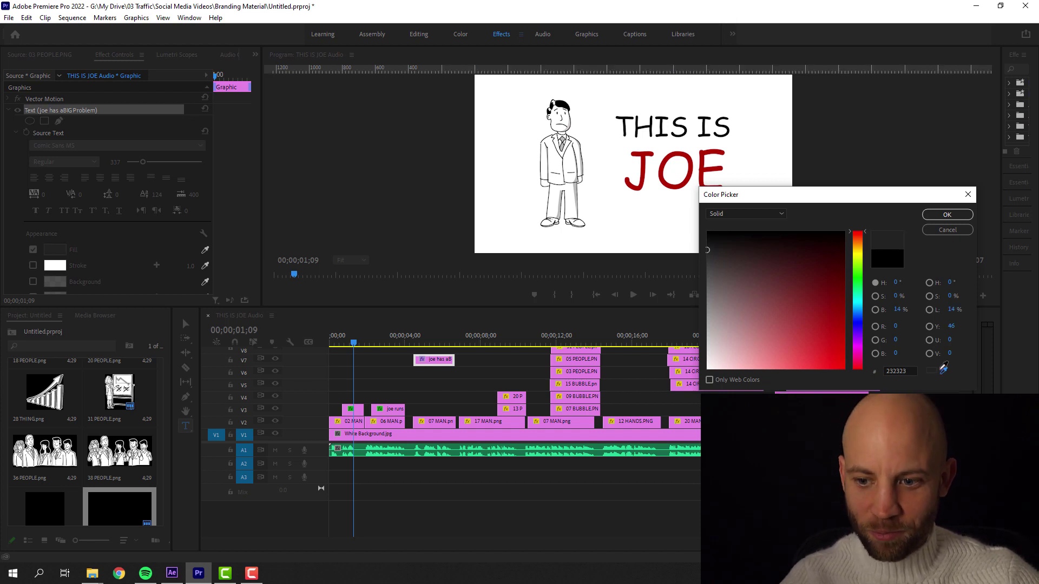
{"action": "left_click_drag", "start_coordinate": [844, 327], "coordinate": [843, 328]}
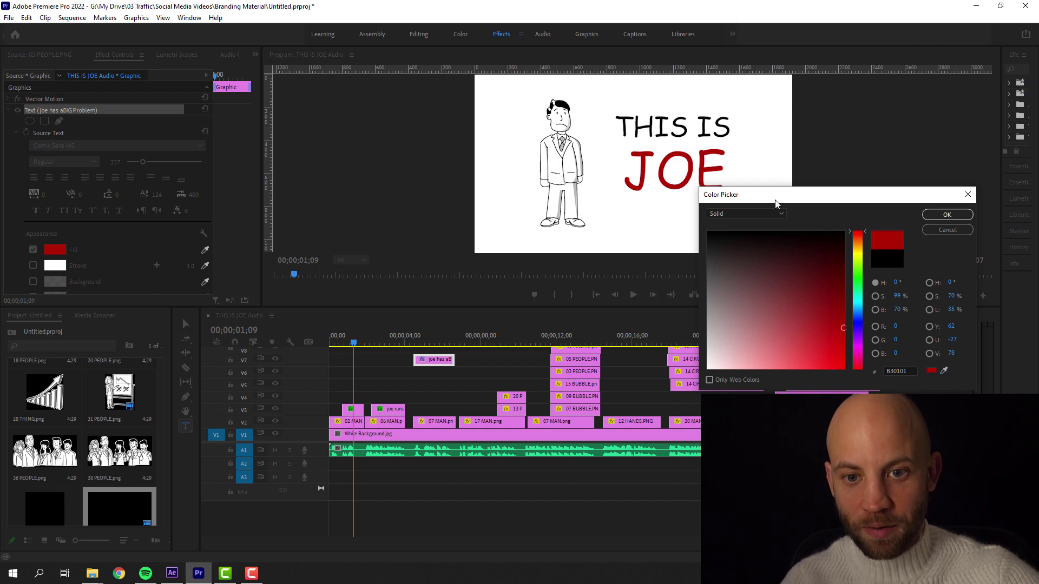
{"action": "left_click", "coordinate": [947, 216]}
Review the titles across the sequence, comparing the red keywords in the QUALIFIED CANDIDATES, BIG PROBLEM and PRE-SCREENED WORKERS scenes.
{"action": "left_click", "coordinate": [564, 339]}
{"action": "key", "text": "space"}
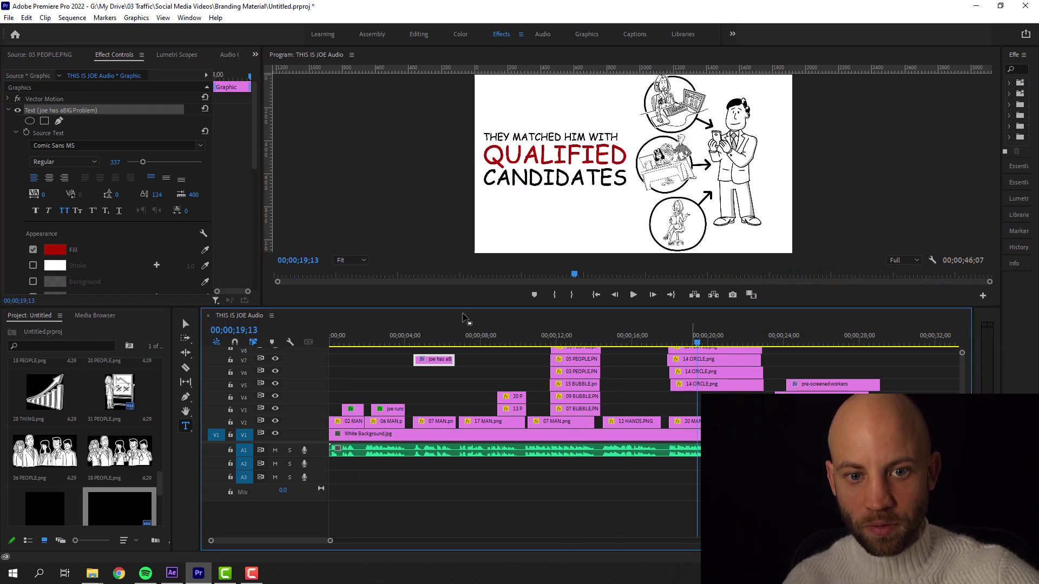
{"action": "left_click", "coordinate": [514, 340]}
{"action": "left_click", "coordinate": [460, 341]}
{"action": "left_click", "coordinate": [525, 339]}
{"action": "left_click", "coordinate": [572, 339]}
{"action": "left_click", "coordinate": [431, 332]}
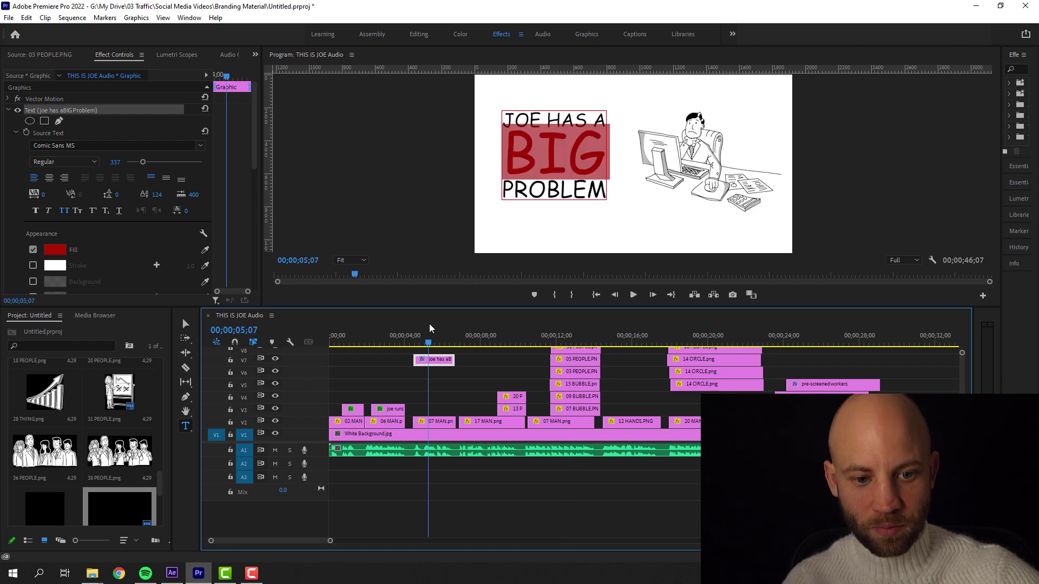
{"action": "left_click", "coordinate": [442, 373]}
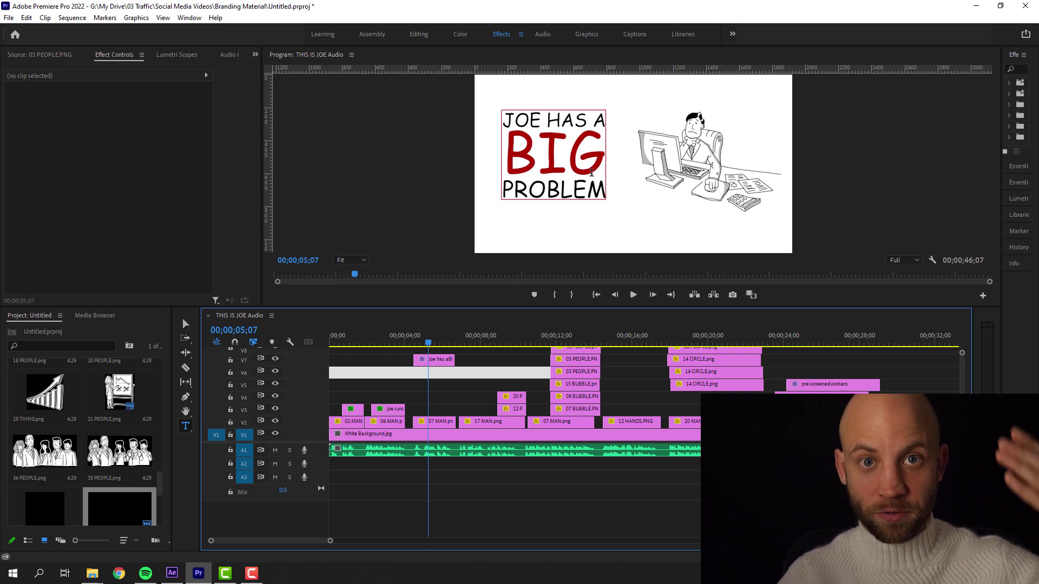
{"action": "left_click", "coordinate": [801, 340]}
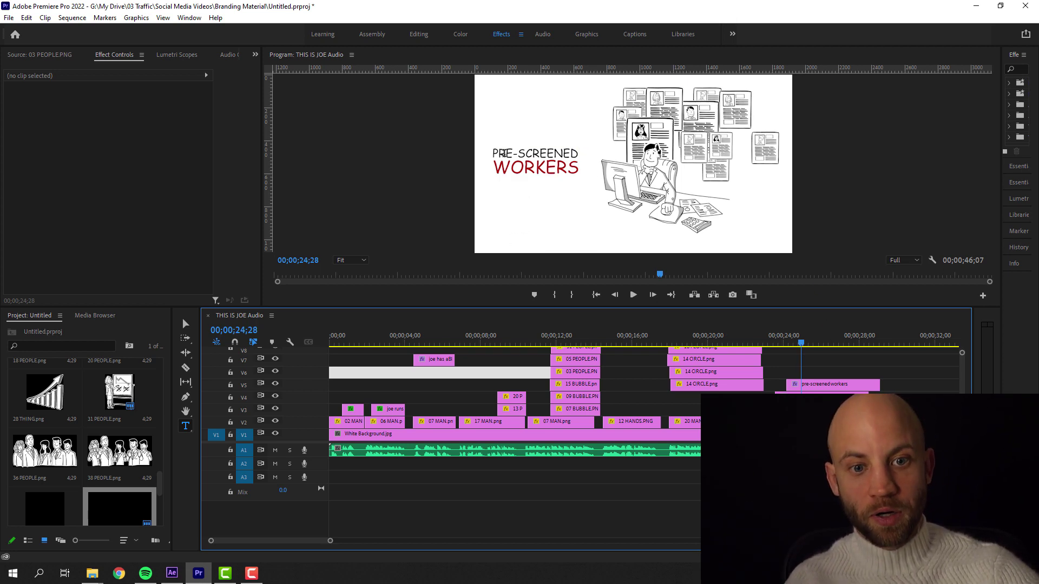
{"action": "left_click_drag", "start_coordinate": [519, 337], "coordinate": [485, 336]}
{"action": "left_click", "coordinate": [426, 335]}
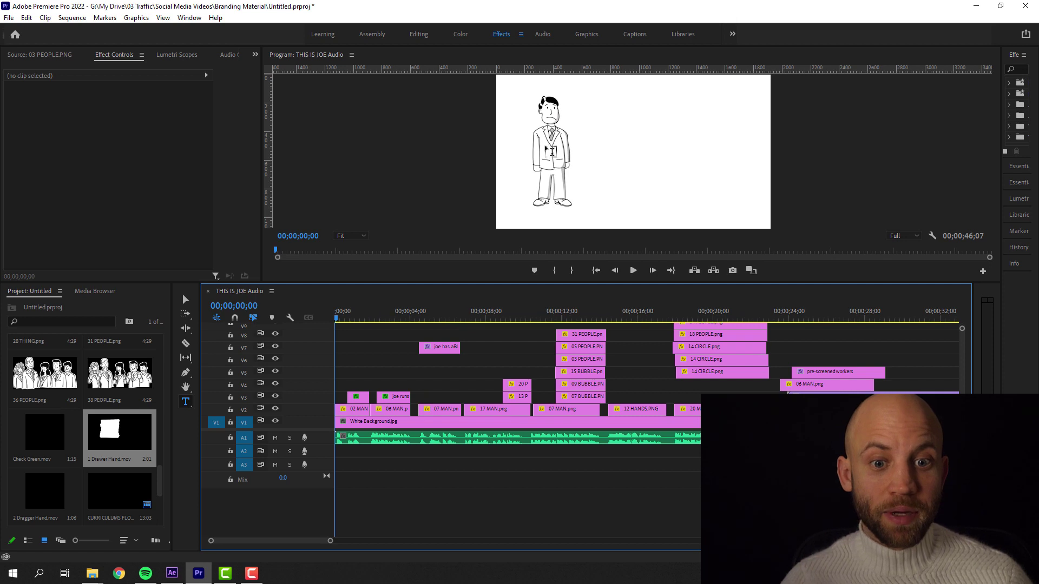
Add Position keyframes to the THIS IS JOE title at 00;00;00;24 and 00;00;01;13.
{"action": "key", "text": "space"}
{"action": "left_click", "coordinate": [354, 400]}
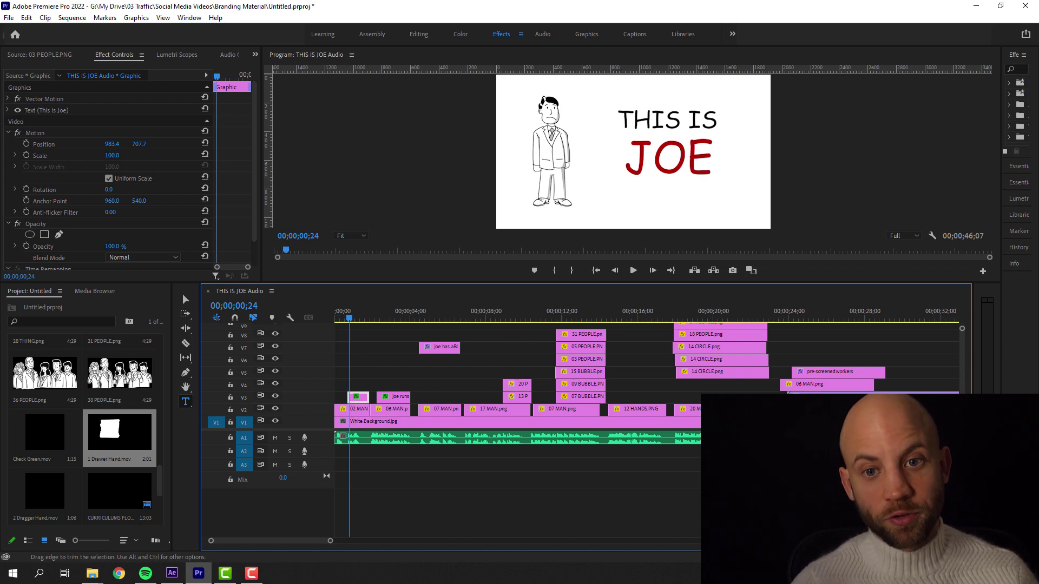
{"action": "left_click", "coordinate": [26, 143]}
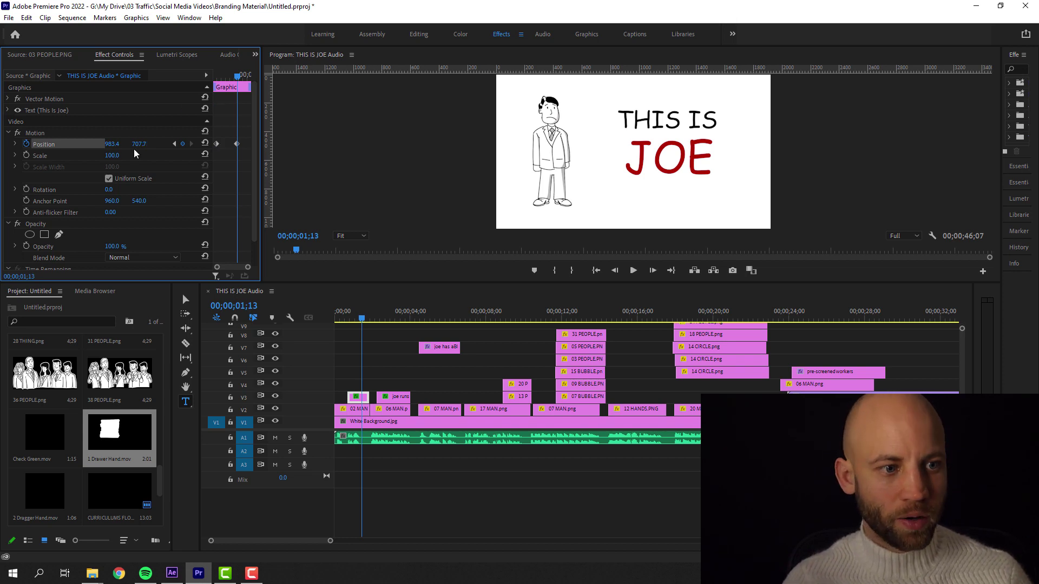
{"action": "key", "text": "Up"}
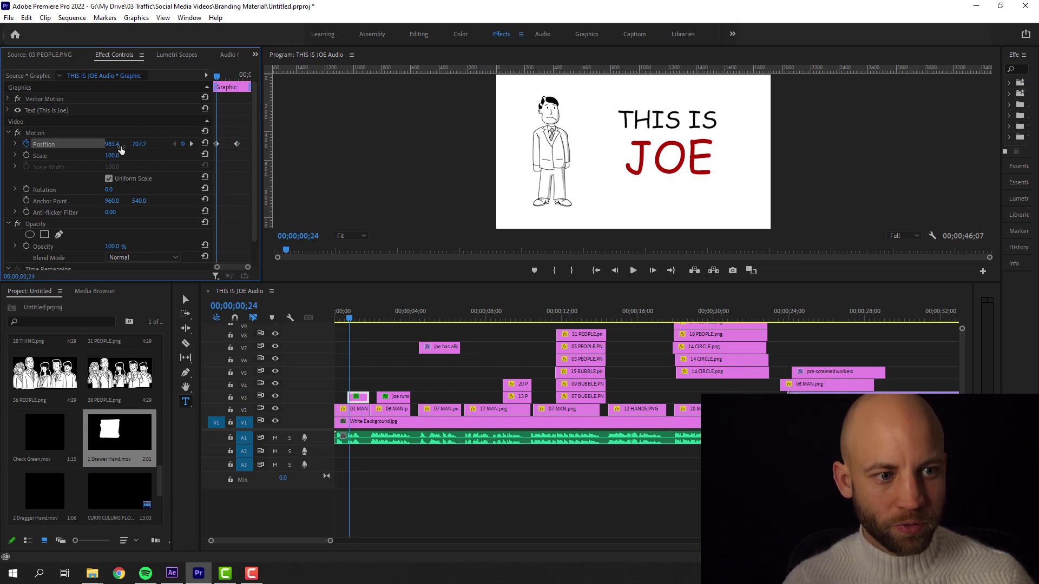
Set the title's horizontal Position to 2164.4 at its first keyframe so it slides in from off-screen, and play it back.
{"action": "left_click_drag", "start_coordinate": [112, 144], "coordinate": [205, 145]}
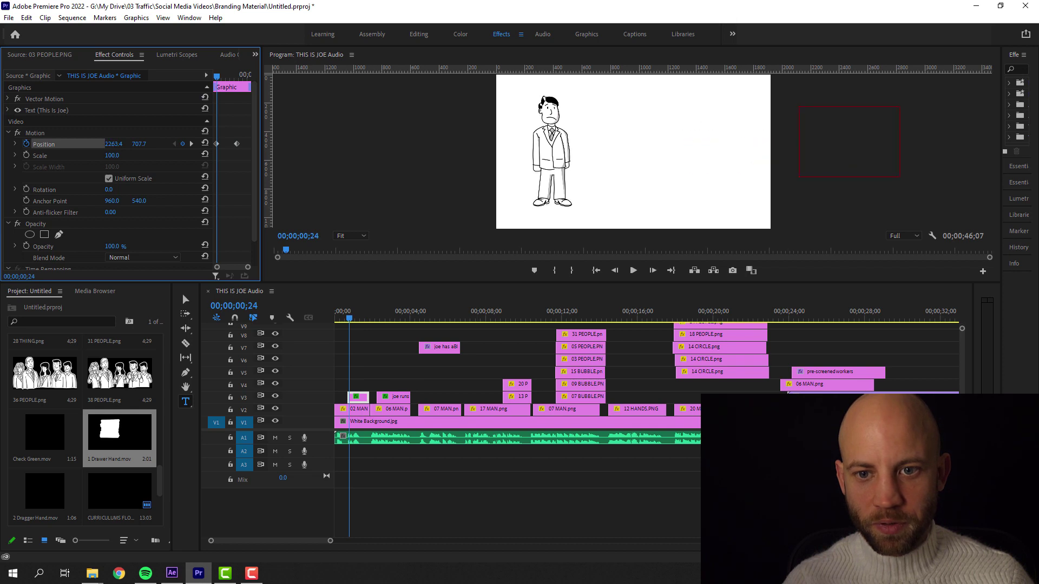
{"action": "left_click_drag", "start_coordinate": [110, 145], "coordinate": [114, 145]}
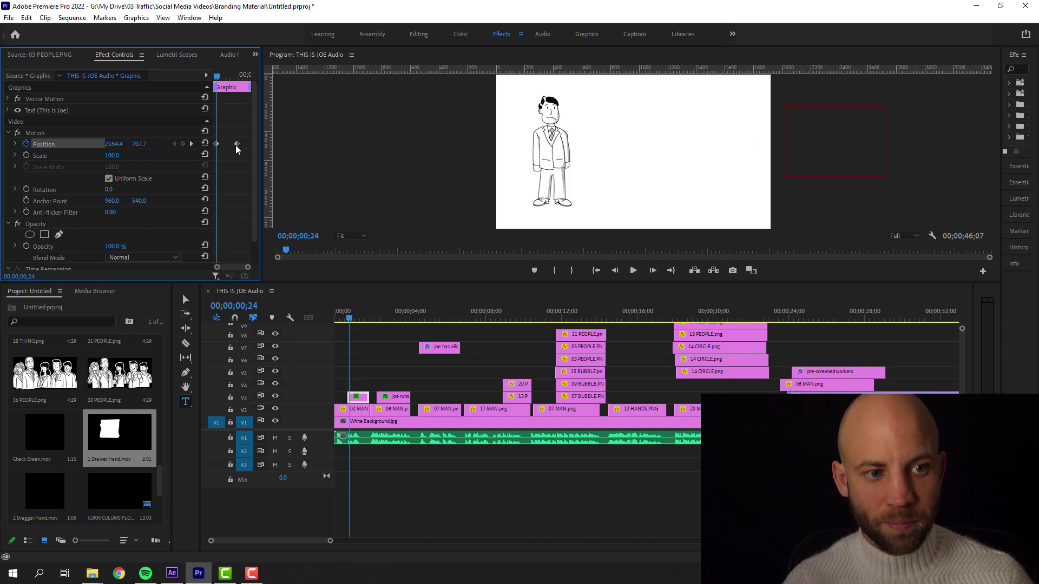
{"action": "left_click", "coordinate": [343, 319]}
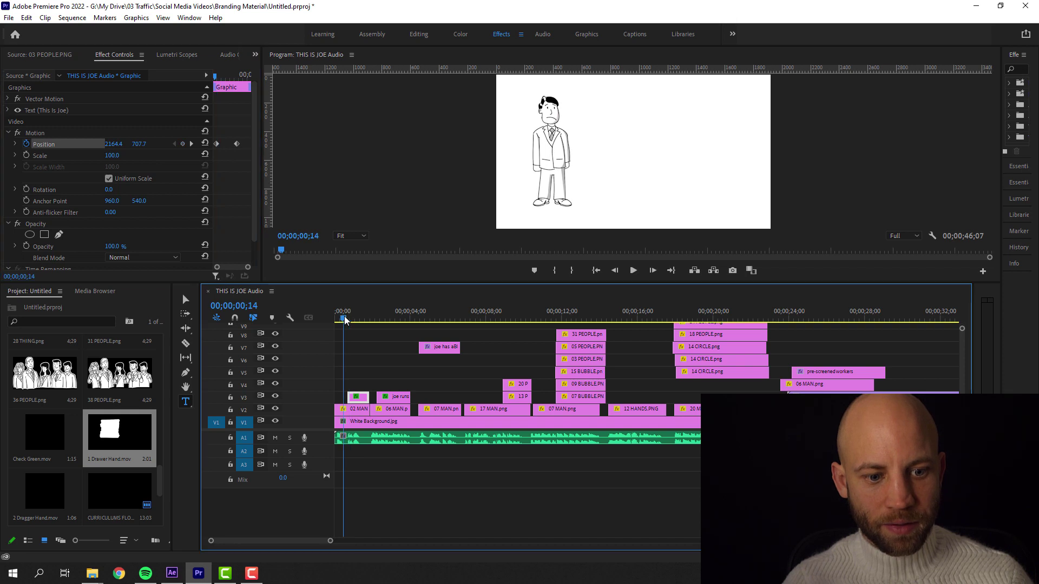
{"action": "key", "text": "space"}
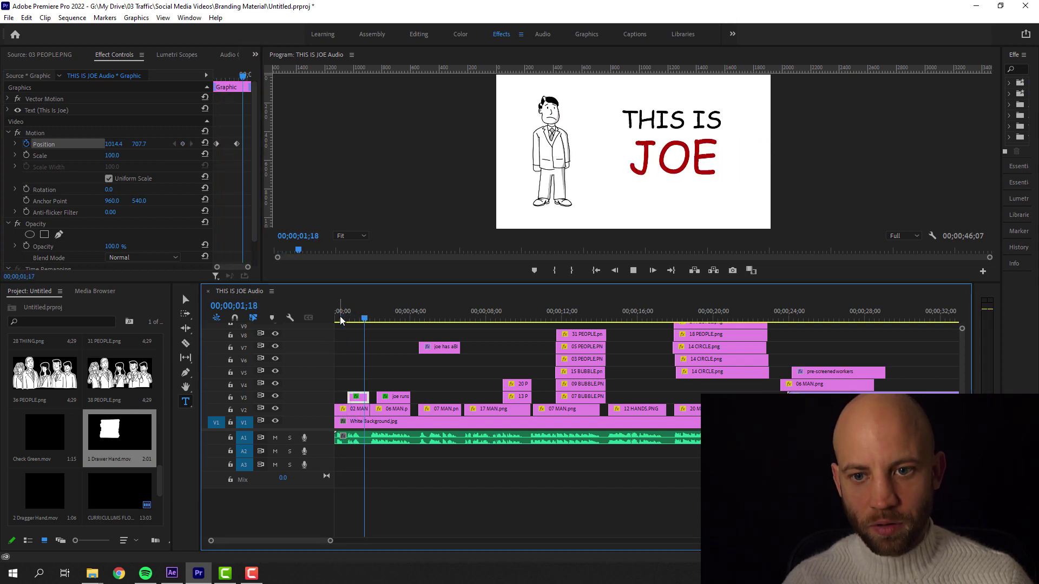
Move the ending Position keyframe of the THIS IS JOE title earlier to speed up the slide-in, and replay it.
{"action": "left_click", "coordinate": [237, 144]}
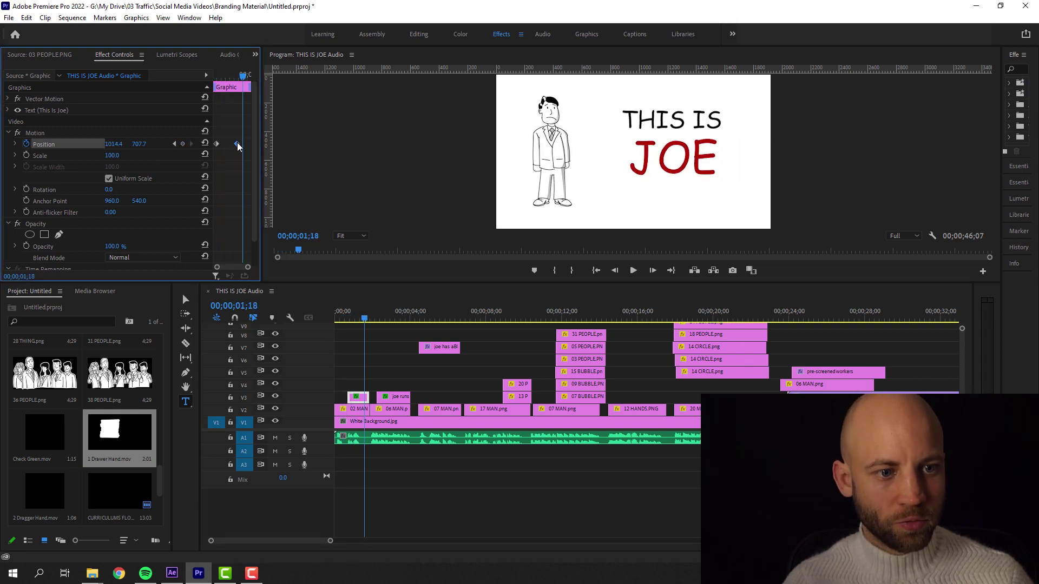
{"action": "left_click_drag", "start_coordinate": [236, 145], "coordinate": [228, 145]}
{"action": "left_click", "coordinate": [344, 318]}
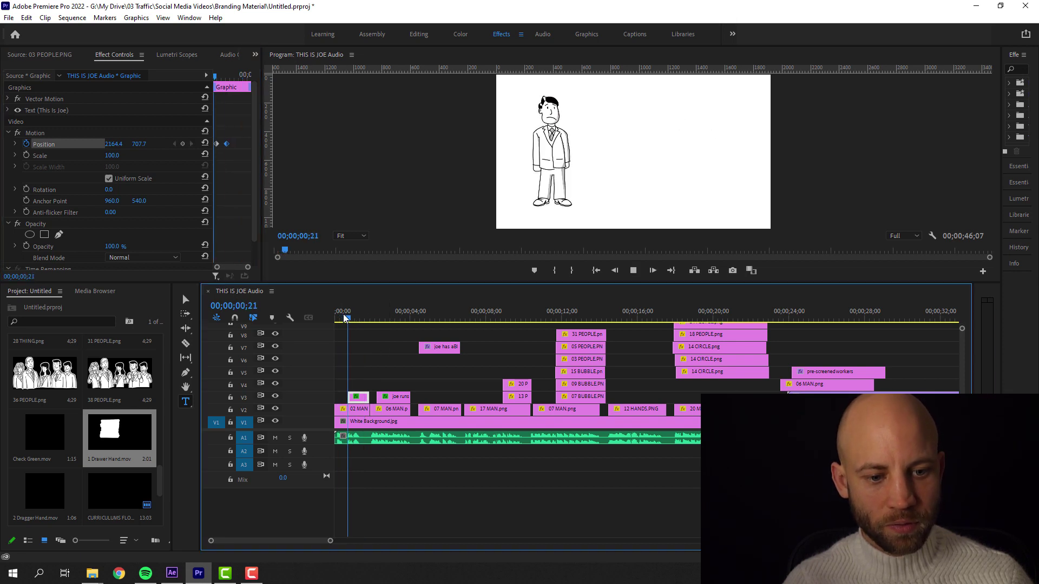
{"action": "key", "text": "space"}
{"action": "key", "text": "space"}
Place 2.Dragger Hand.mov on track V4 above the start of the JOE RUNS HIS OWN BUSINESS scene.
{"action": "key", "text": "v"}
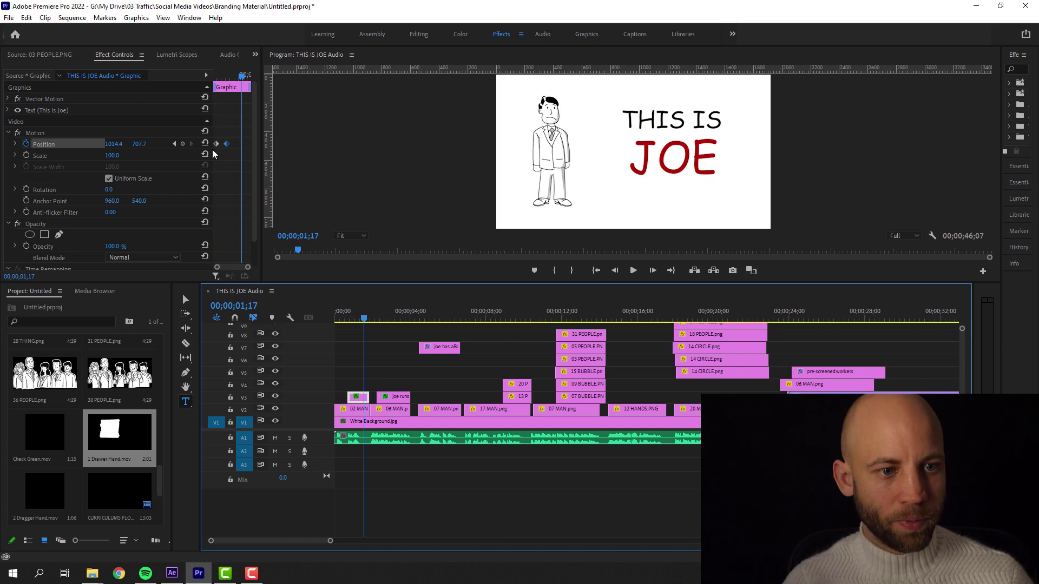
{"action": "left_click", "coordinate": [45, 492]}
{"action": "left_click", "coordinate": [369, 318]}
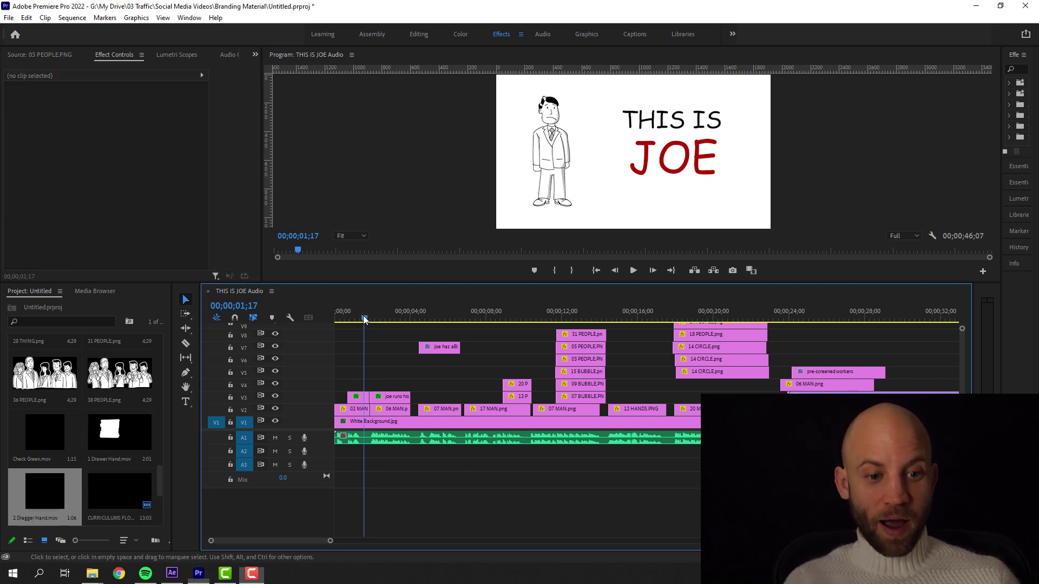
{"action": "left_click_drag", "start_coordinate": [369, 318], "coordinate": [373, 318]}
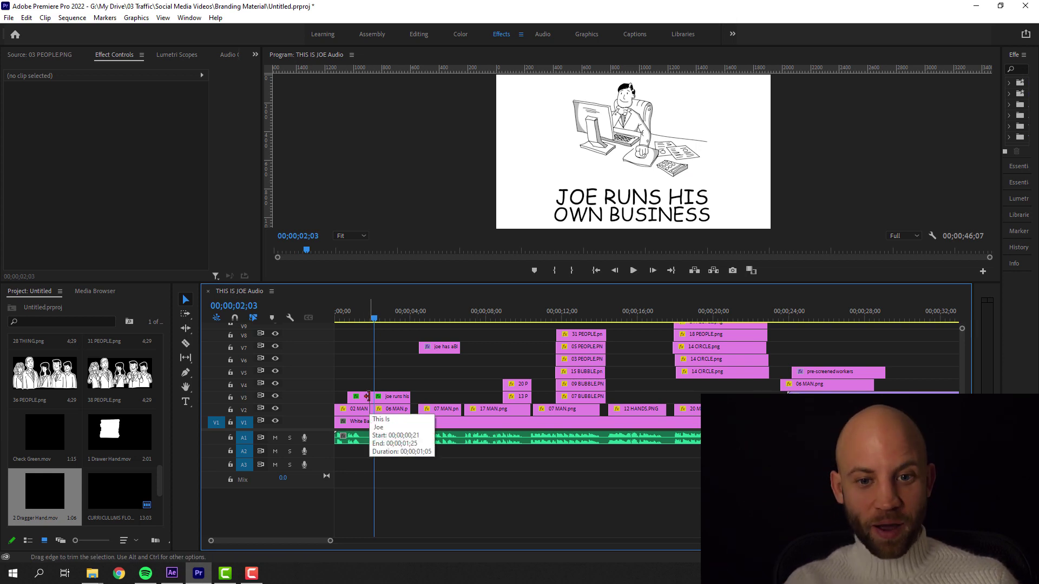
{"action": "left_click", "coordinate": [379, 409]}
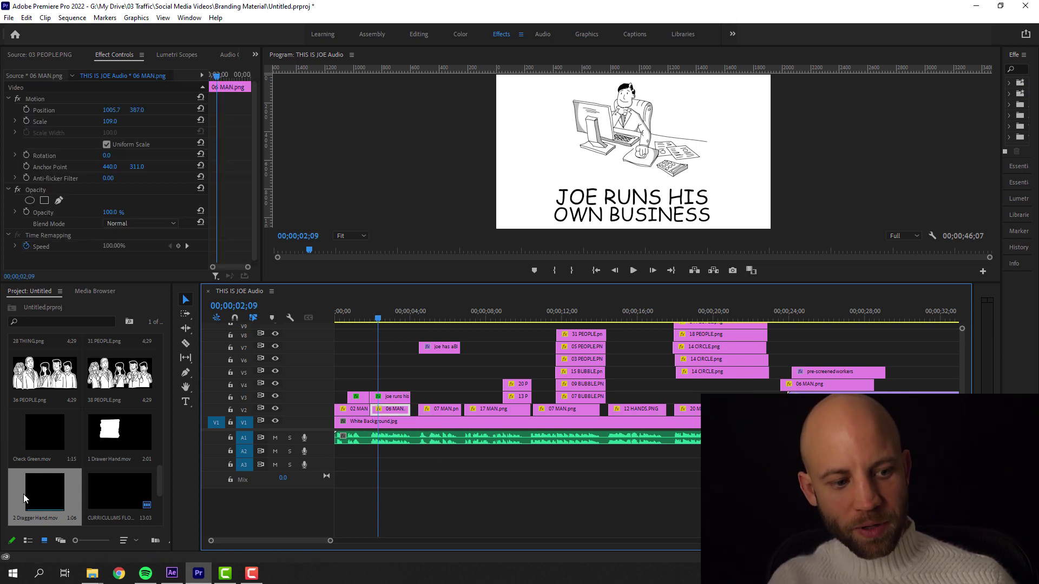
{"action": "left_click_drag", "start_coordinate": [26, 495], "coordinate": [376, 389]}
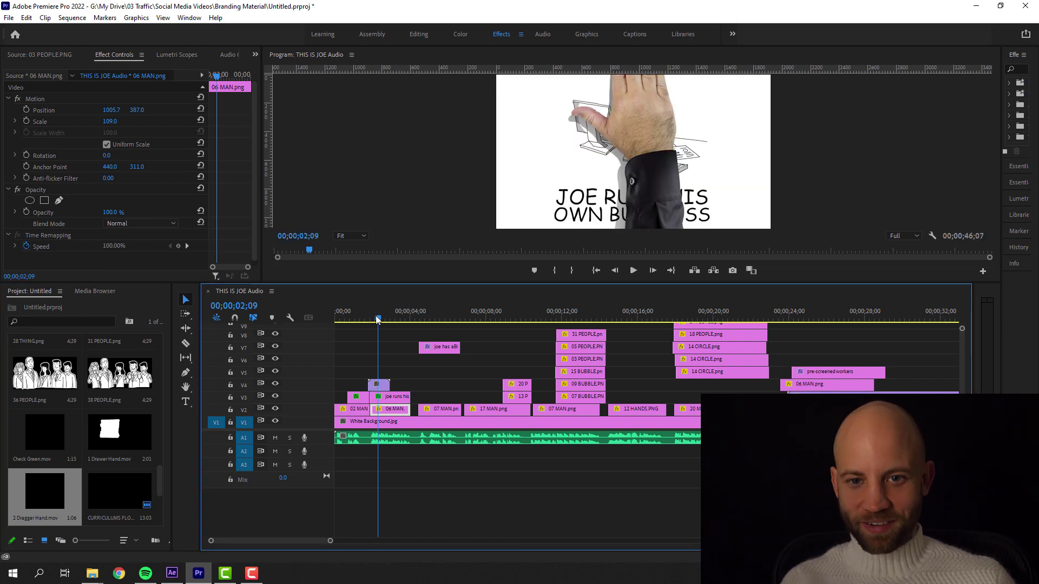
{"action": "left_click_drag", "start_coordinate": [377, 320], "coordinate": [373, 319]}
{"action": "left_click", "coordinate": [381, 385]}
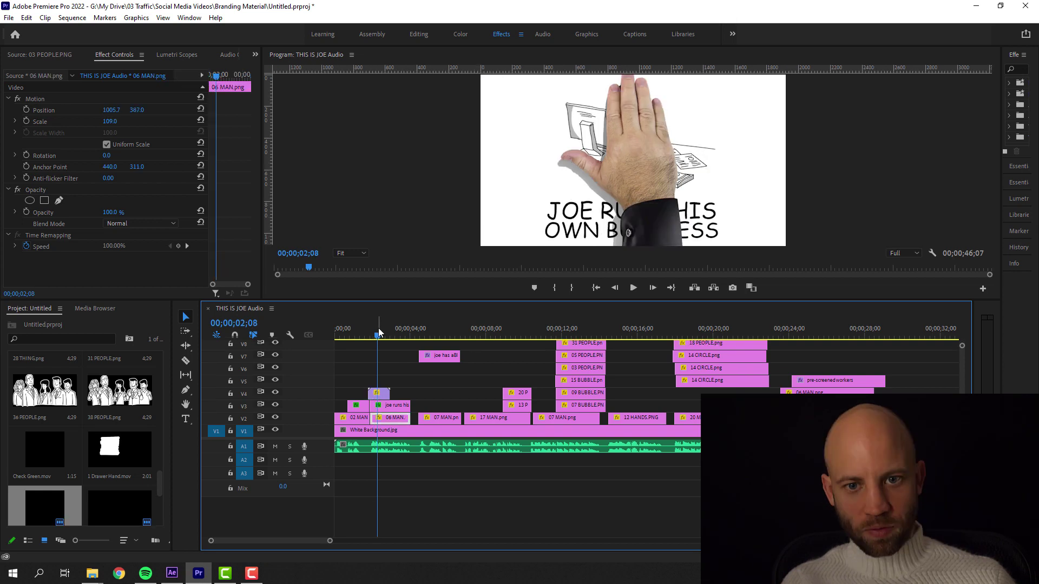
Keyframe the Scale of 06 MAN.png to grow from 46 at 00;00;02;09 to 109 shortly after.
{"action": "left_click_drag", "start_coordinate": [377, 337], "coordinate": [378, 337]}
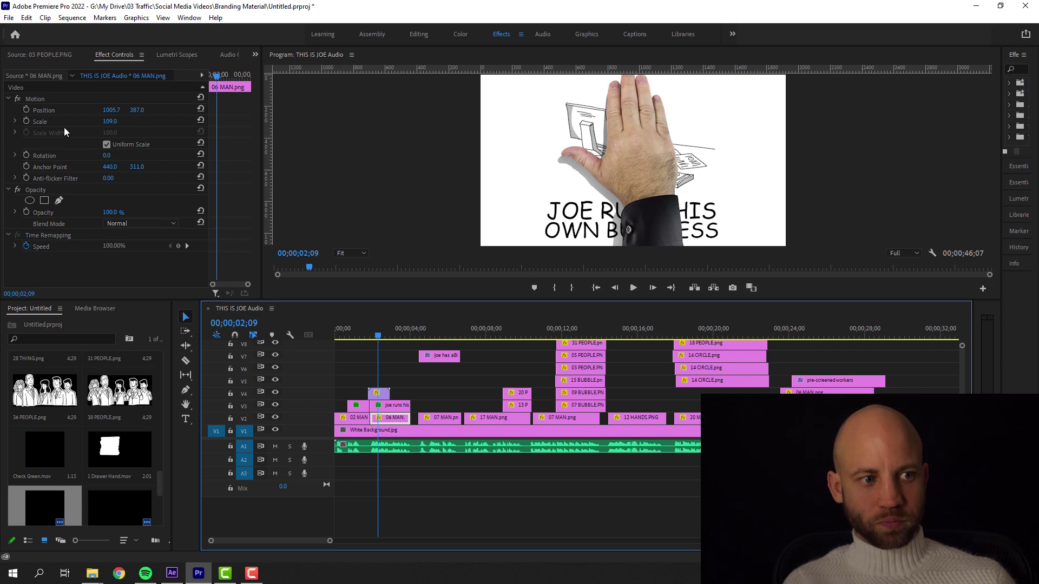
{"action": "left_click", "coordinate": [25, 120]}
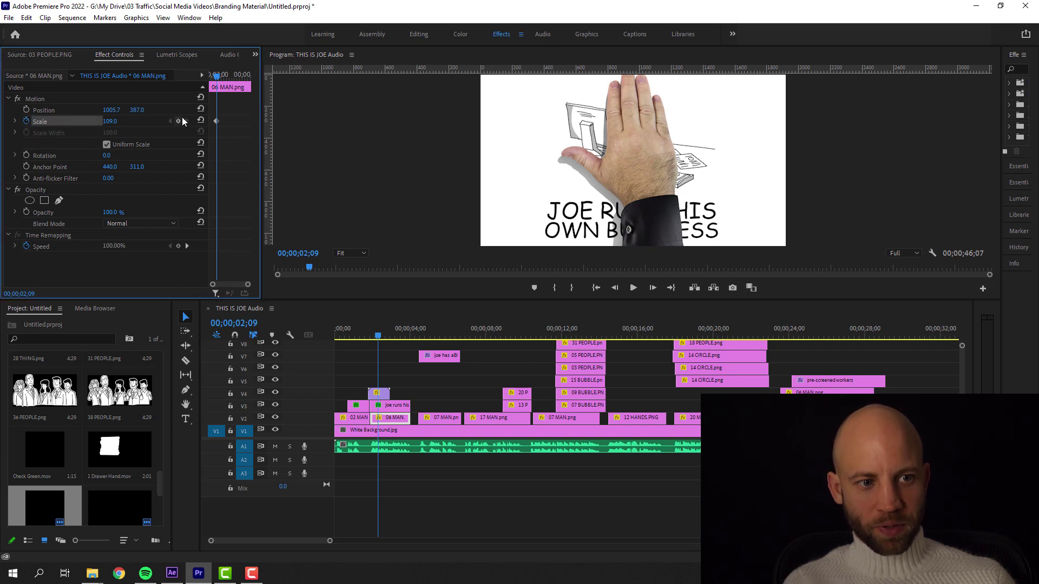
{"action": "left_click", "coordinate": [216, 120]}
{"action": "left_click_drag", "start_coordinate": [218, 121], "coordinate": [222, 121]}
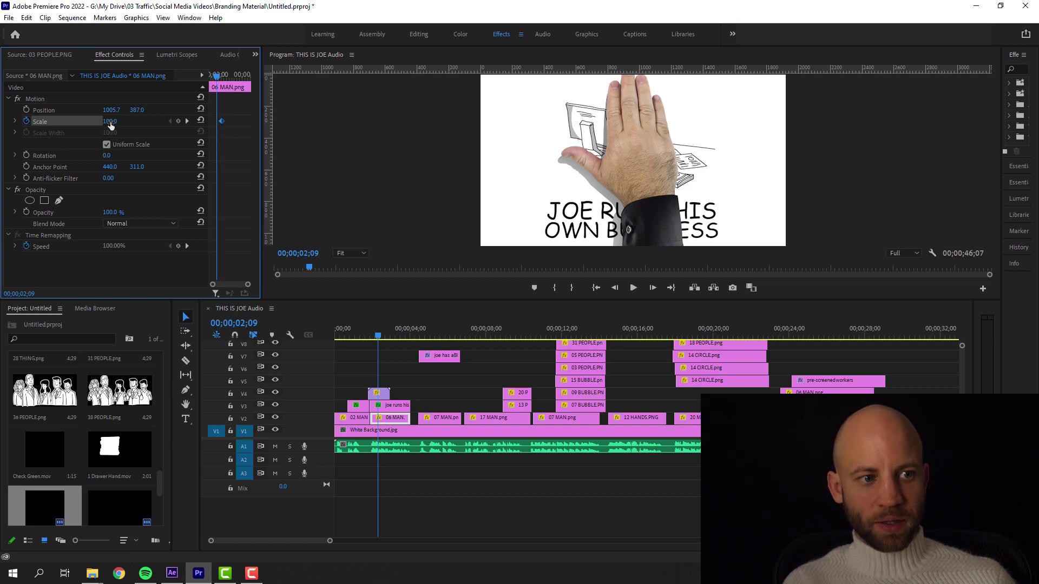
{"action": "left_click_drag", "start_coordinate": [110, 121], "coordinate": [83, 121]}
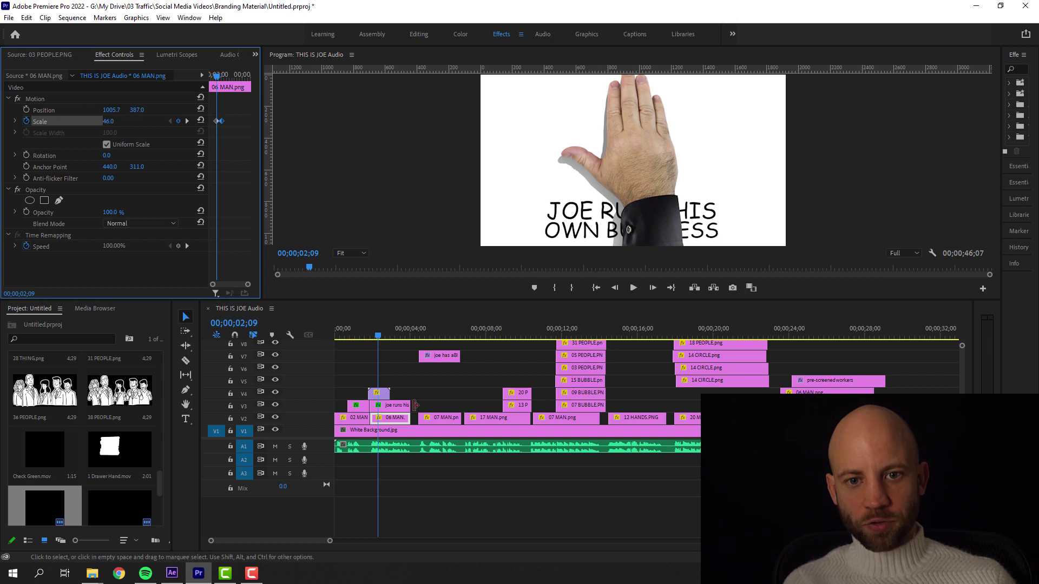
Trim the start of 06 MAN.png to 00;00;02;09 and check how the drawing grows beneath the hand.
{"action": "left_click", "coordinate": [377, 419]}
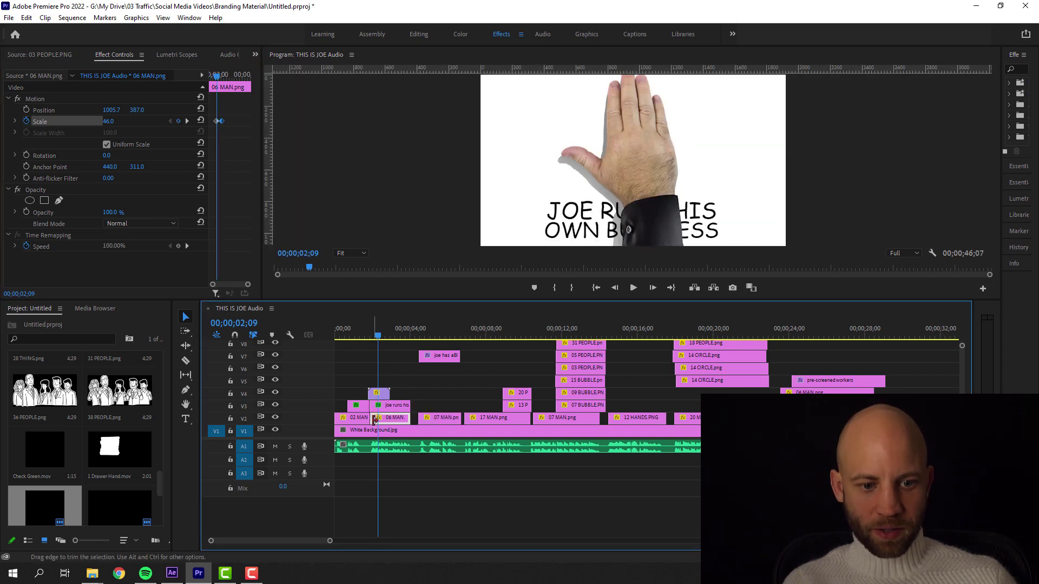
{"action": "left_click_drag", "start_coordinate": [373, 419], "coordinate": [379, 419]}
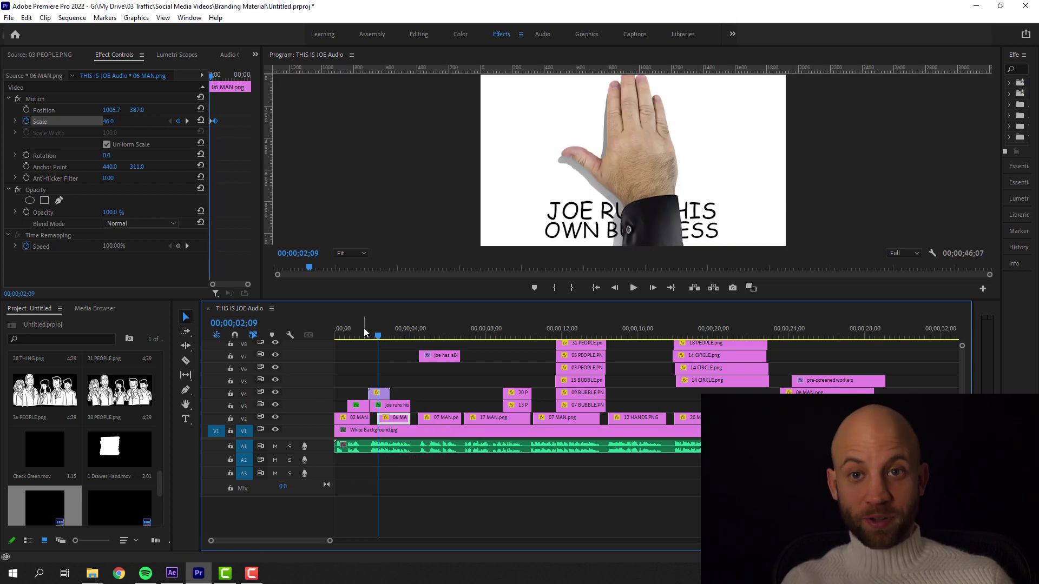
{"action": "key", "text": "space"}
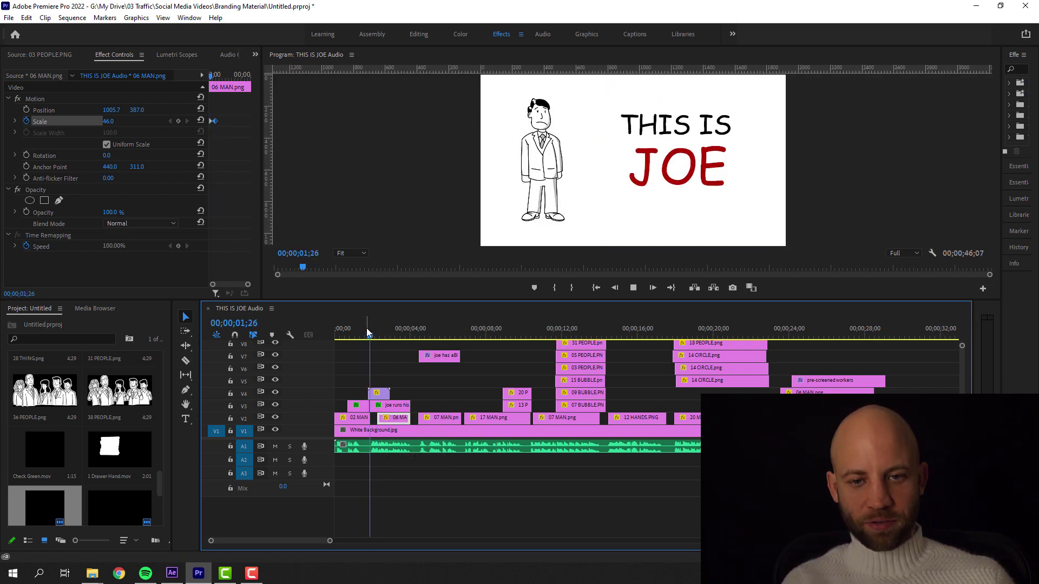
{"action": "left_click", "coordinate": [383, 334]}
{"action": "left_click_drag", "start_coordinate": [384, 336], "coordinate": [381, 333]}
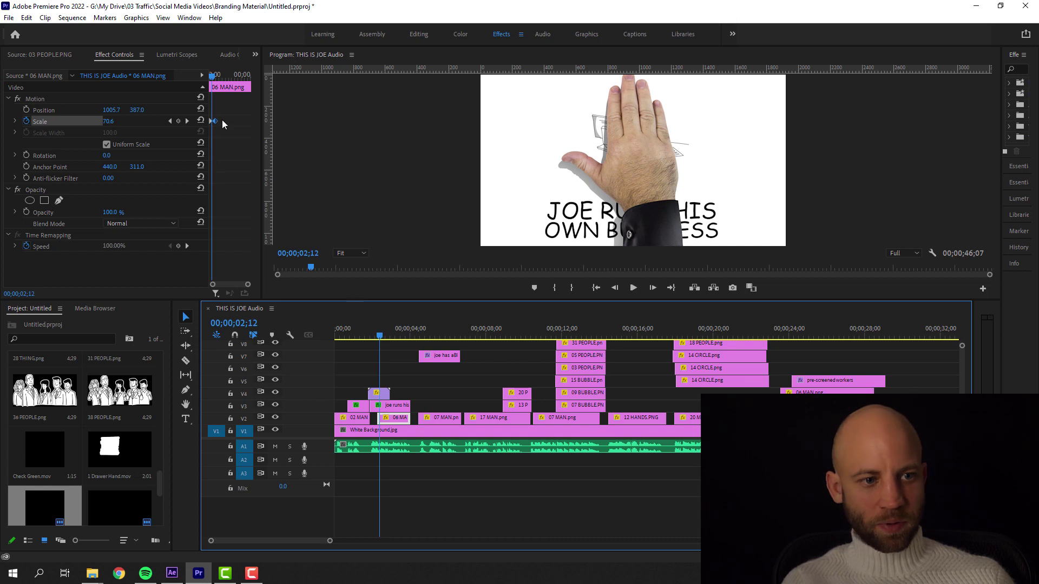
Move the starting Scale keyframe of 06 MAN.png to 00;00;02;12 and the ending one slightly later, and preview the growth beneath the hand.
{"action": "left_click", "coordinate": [212, 290]}
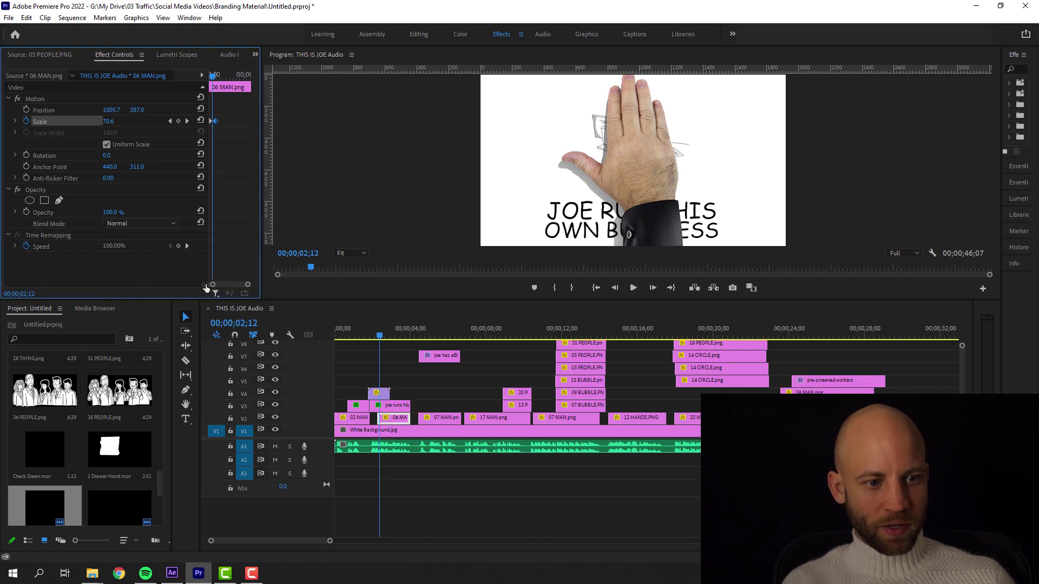
{"action": "scroll", "coordinate": [213, 290], "scroll_direction": "up", "scroll_amount": 3}
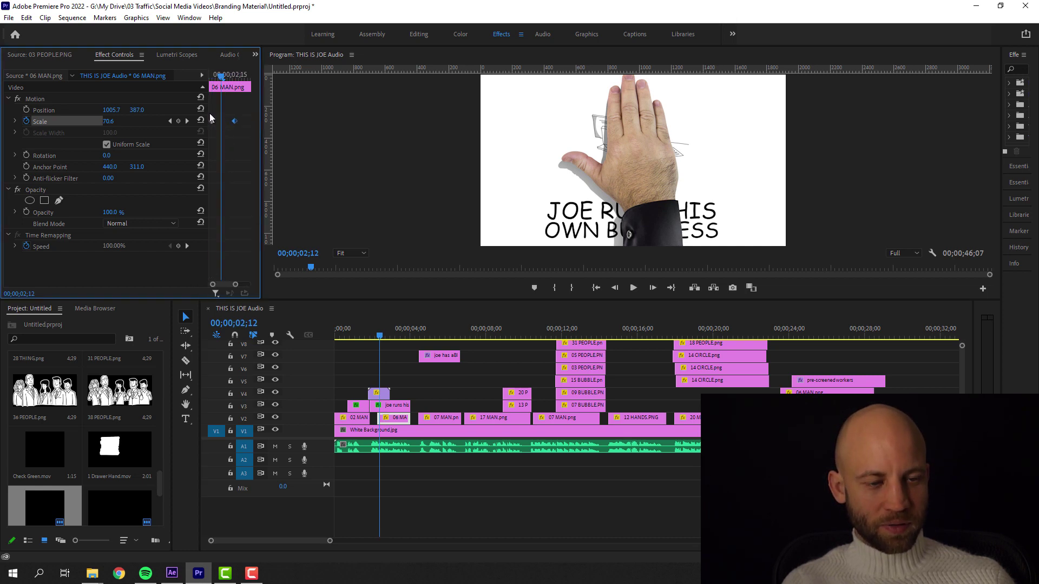
{"action": "key", "text": "ctrl+v"}
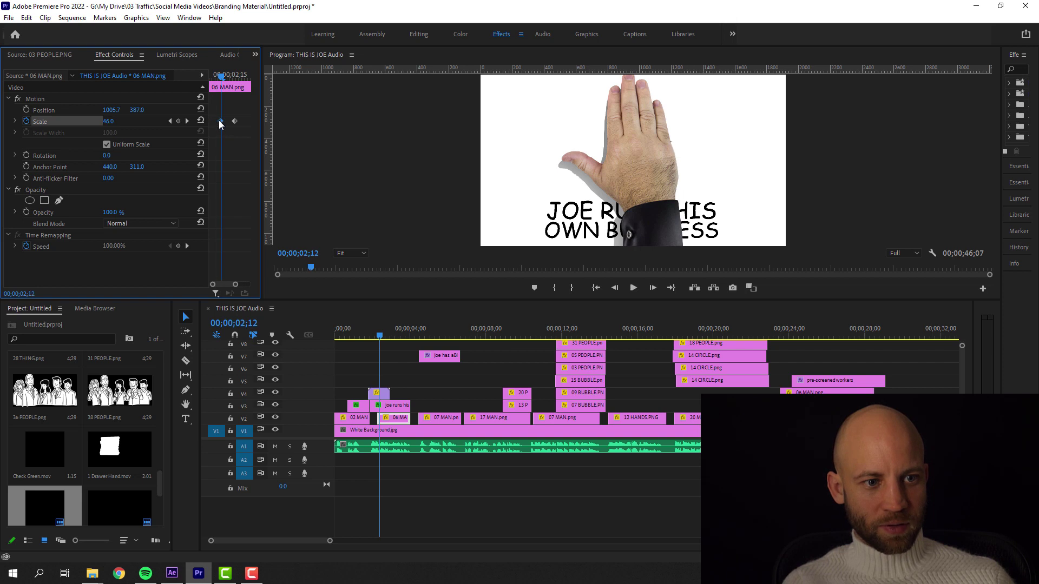
{"action": "left_click", "coordinate": [234, 121]}
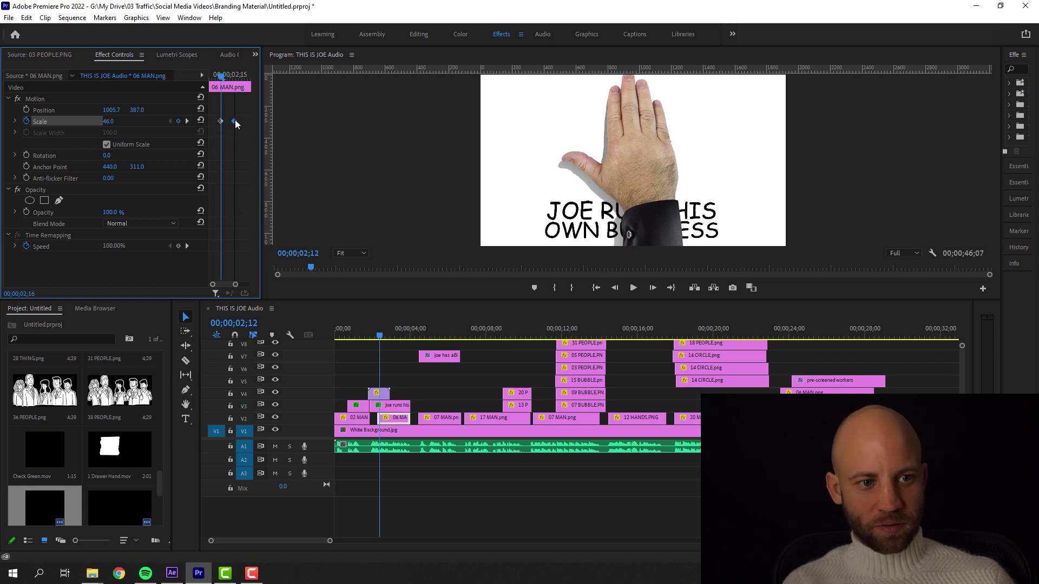
{"action": "left_click", "coordinate": [368, 325]}
{"action": "key", "text": "space"}
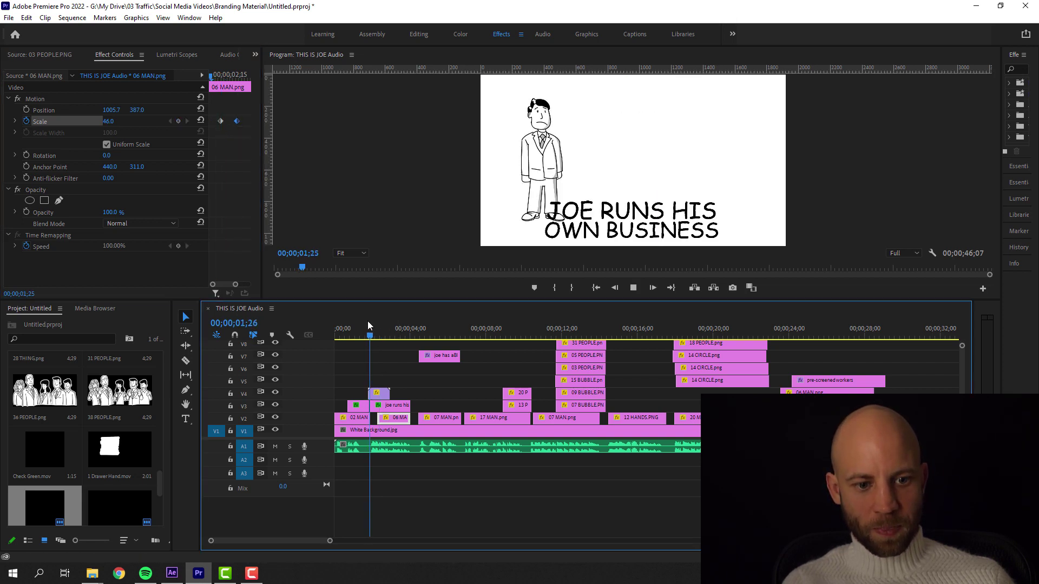
{"action": "key", "text": "space"}
{"action": "left_click_drag", "start_coordinate": [371, 320], "coordinate": [382, 316]}
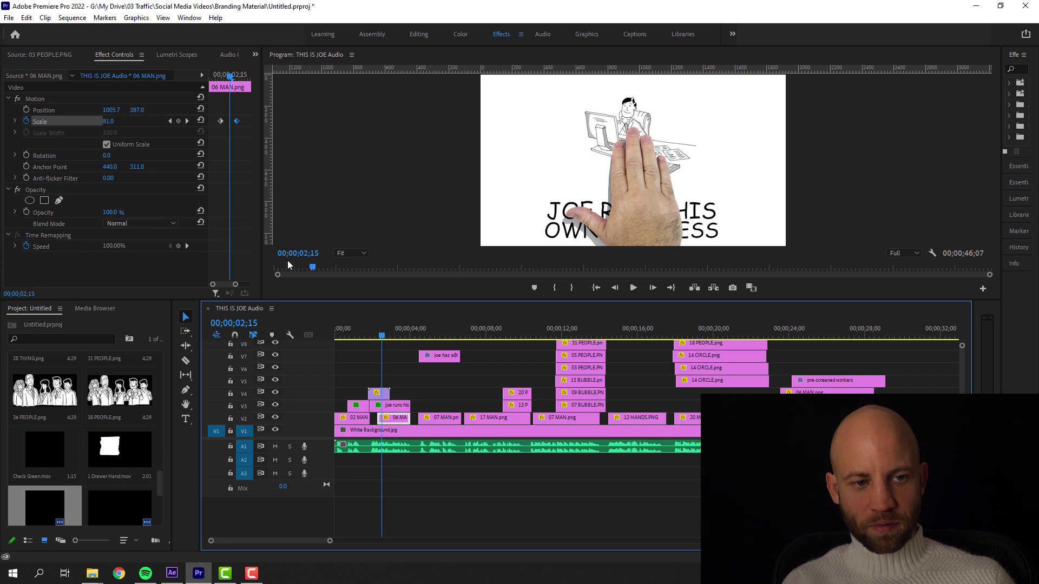
Shift both Scale keyframes of 06 MAN.png a little later and replay the JOE RUNS HIS OWN BUSINESS scene.
{"action": "left_click_drag", "start_coordinate": [219, 122], "coordinate": [242, 121]}
{"action": "left_click", "coordinate": [354, 330]}
{"action": "key", "text": "space"}
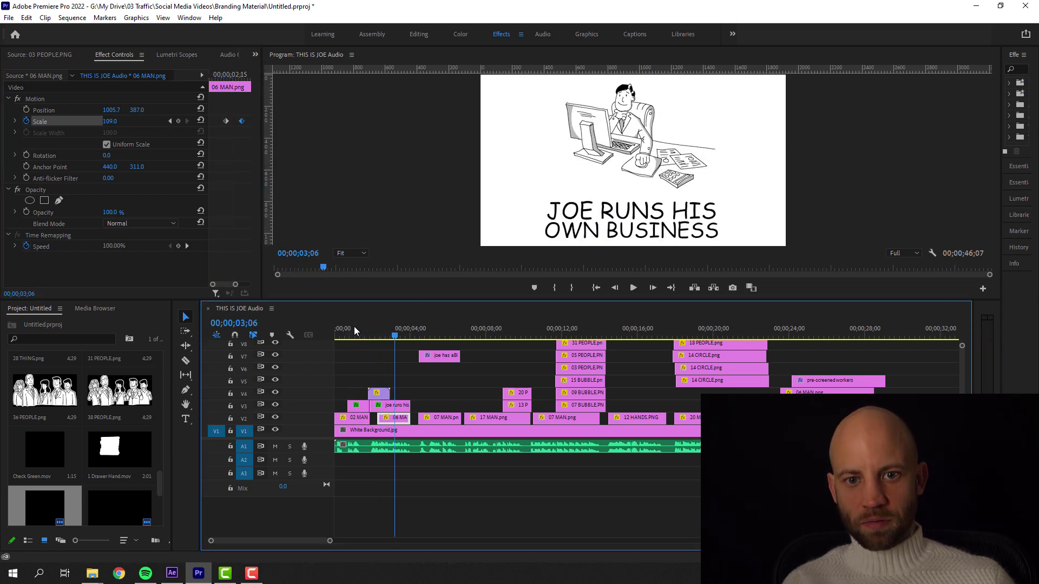
{"action": "left_click", "coordinate": [354, 331]}
{"action": "key", "text": "space"}
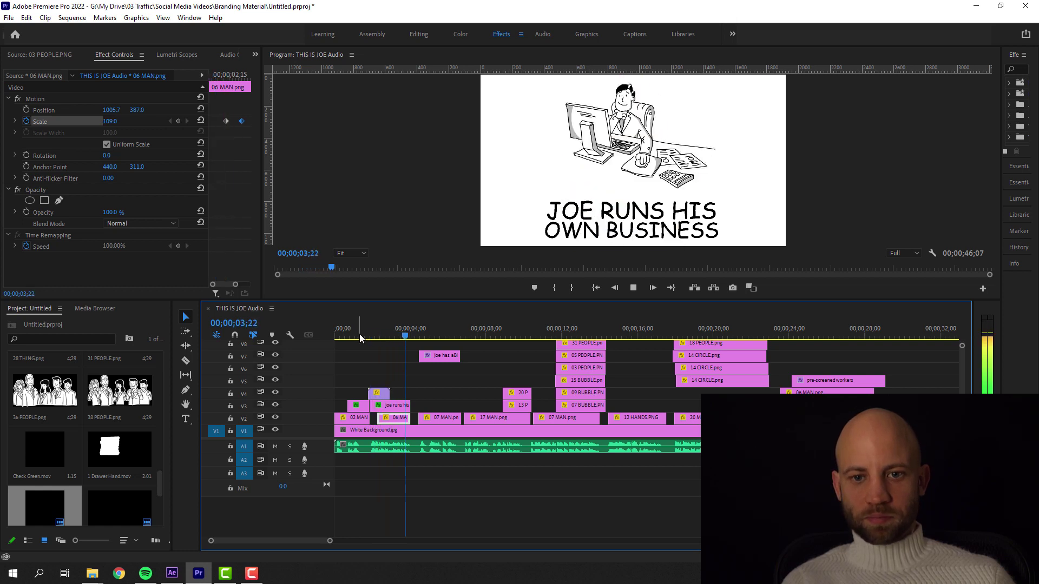
{"action": "key", "text": "space"}
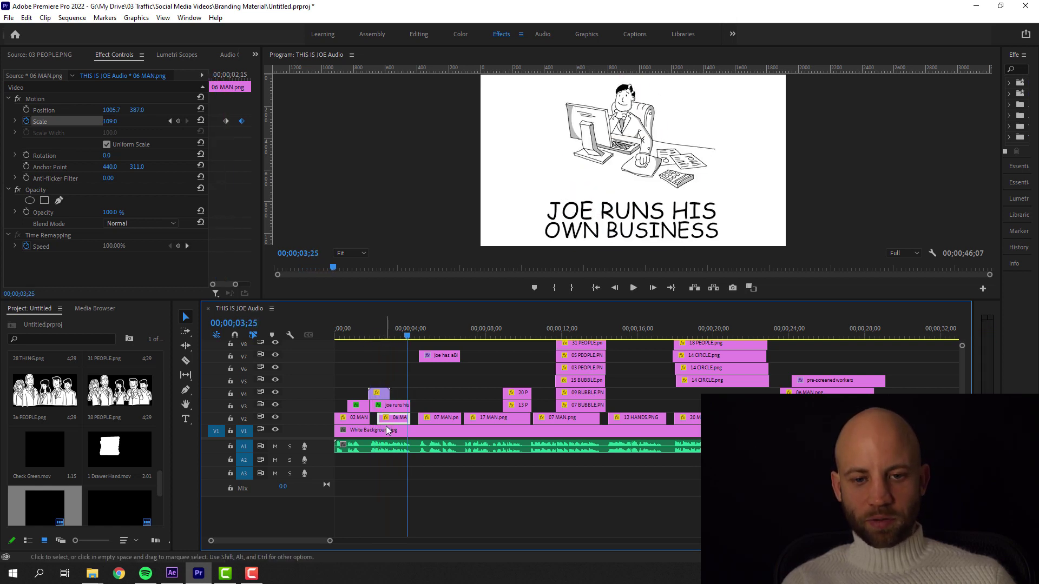
Keyframe the text Position of the JOE RUNS HIS OWN BUSINESS title to slide in vertically, ending at 990.5, 906.9, and replay it.
{"action": "left_click", "coordinate": [394, 405]}
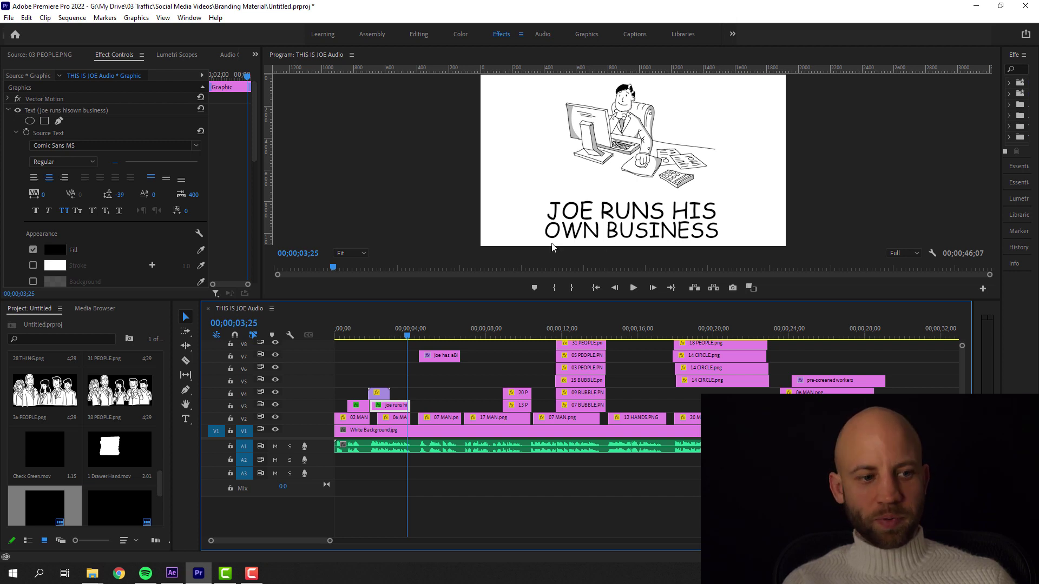
{"action": "key", "text": "ctrl+s"}
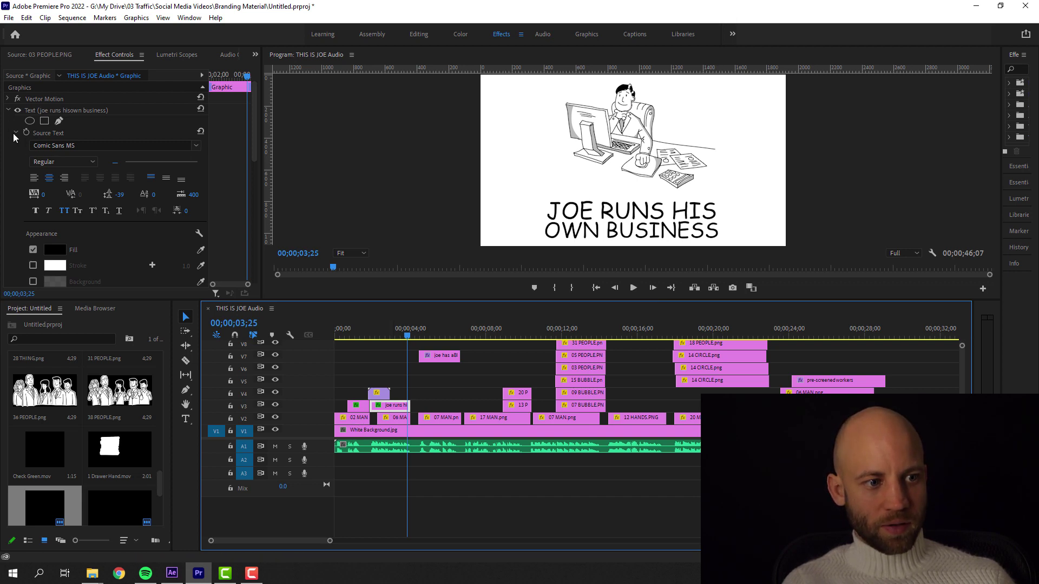
{"action": "scroll", "coordinate": [15, 158], "scroll_direction": "down", "scroll_amount": 1}
{"action": "scroll", "coordinate": [17, 162], "scroll_direction": "down", "scroll_amount": 4}
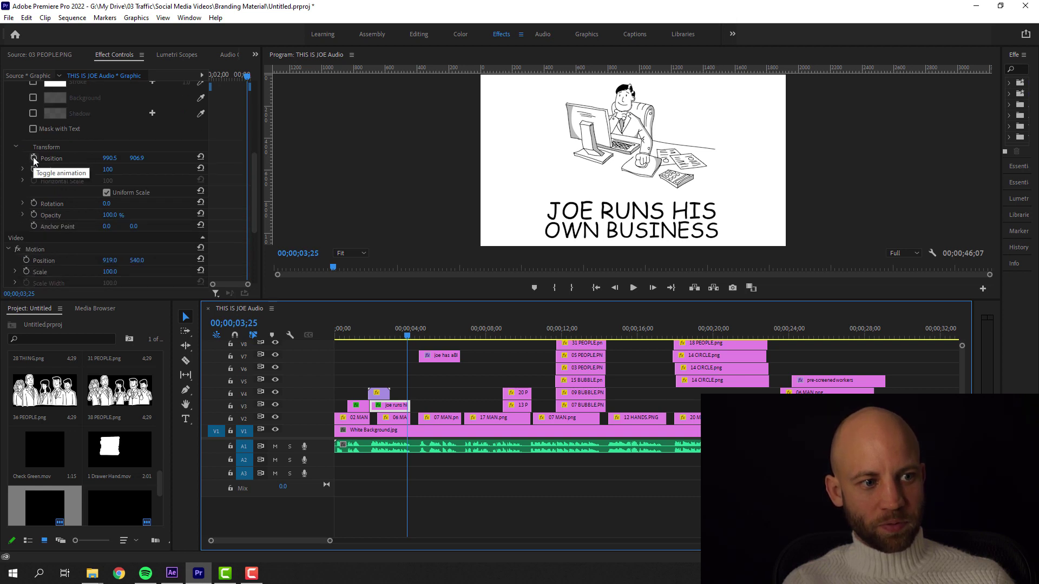
{"action": "left_click", "coordinate": [33, 158]}
{"action": "left_click", "coordinate": [224, 157]}
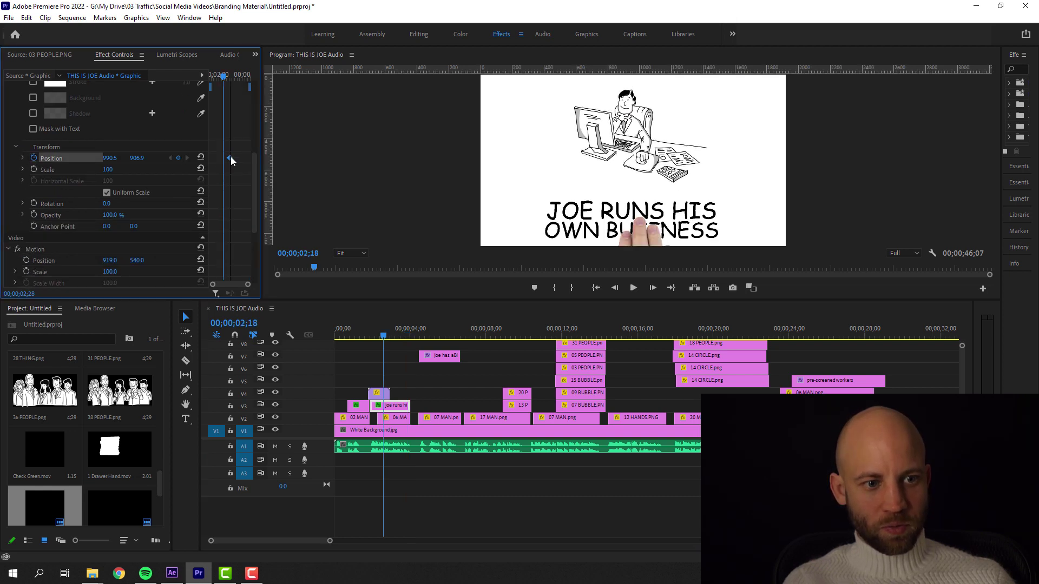
{"action": "left_click_drag", "start_coordinate": [238, 157], "coordinate": [238, 157]}
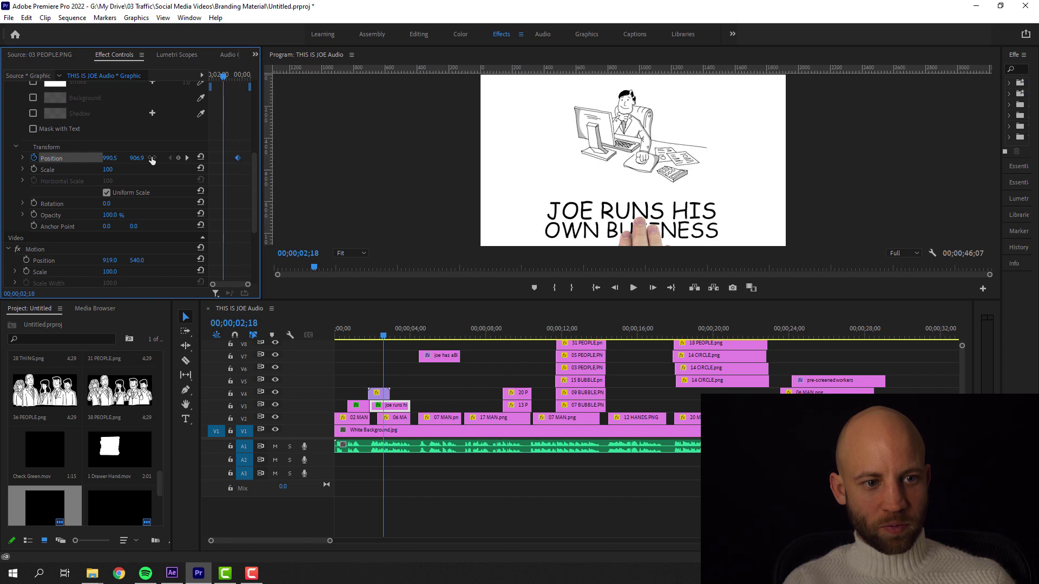
{"action": "left_click_drag", "start_coordinate": [137, 158], "coordinate": [228, 158]}
{"action": "left_click", "coordinate": [359, 327]}
{"action": "key", "text": "space"}
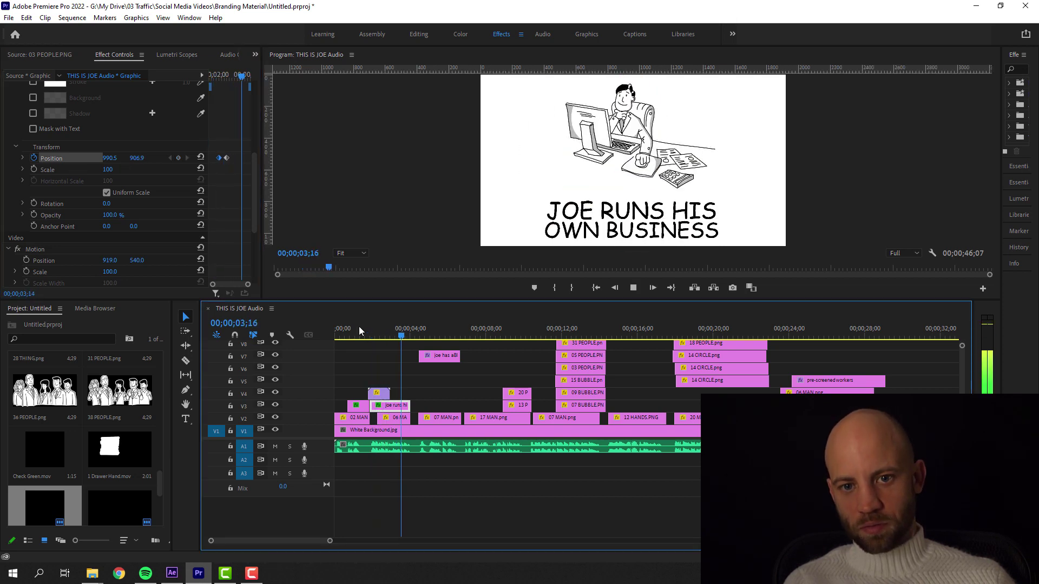
{"action": "key", "text": "space"}
Keyframe the text Position of the JOE HAS A BIG PROBLEM title from -758.4, 314.7 to 166.6, 314.7 and replay the slide-in.
{"action": "key", "text": "="}
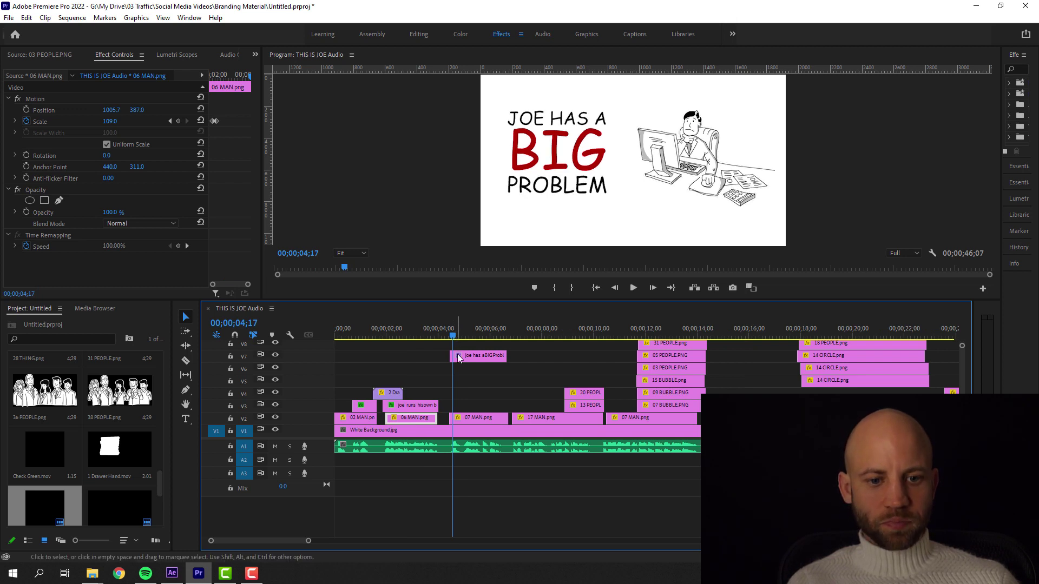
{"action": "left_click_drag", "start_coordinate": [449, 336], "coordinate": [451, 336]}
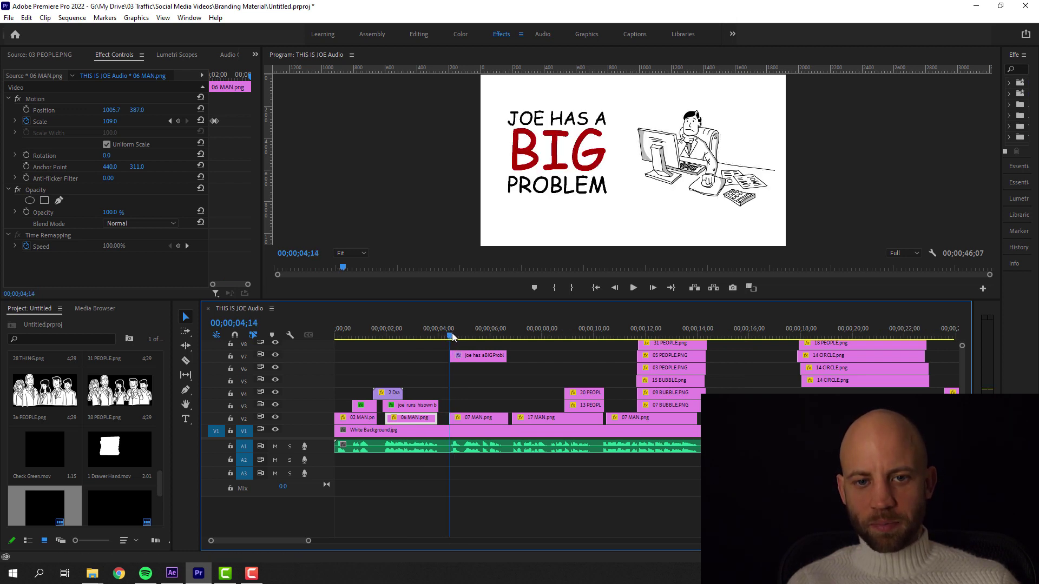
{"action": "left_click", "coordinate": [476, 356]}
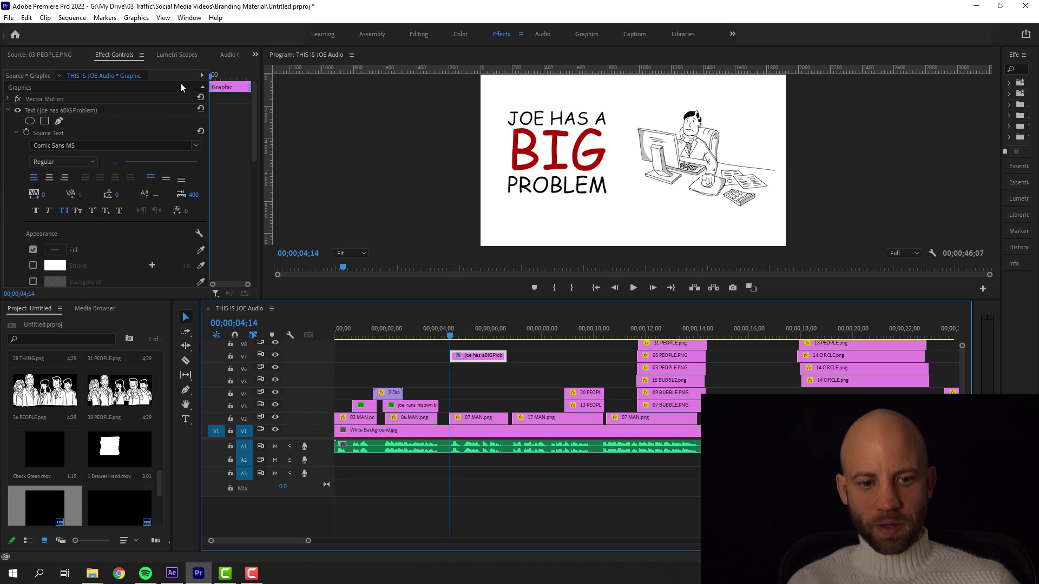
{"action": "scroll", "coordinate": [117, 190], "scroll_direction": "down", "scroll_amount": 5}
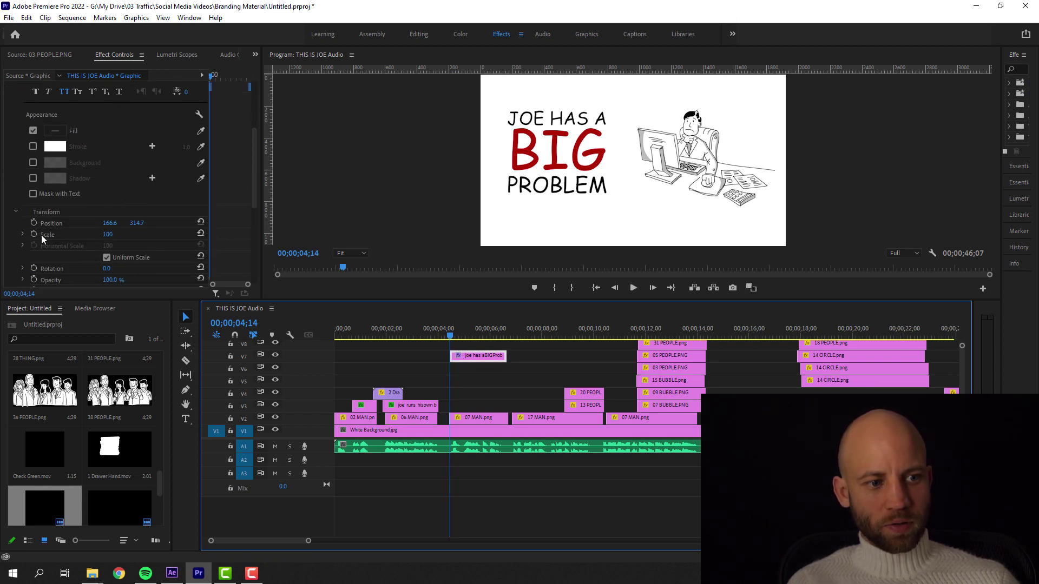
{"action": "left_click", "coordinate": [34, 223]}
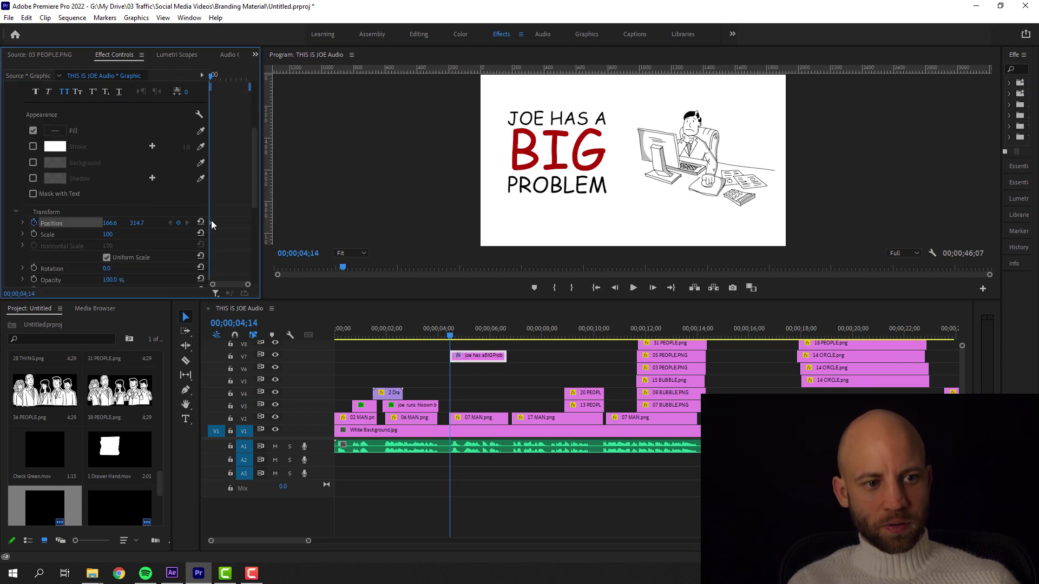
{"action": "left_click_drag", "start_coordinate": [209, 223], "coordinate": [225, 225]}
{"action": "left_click_drag", "start_coordinate": [137, 223], "coordinate": [38, 223]}
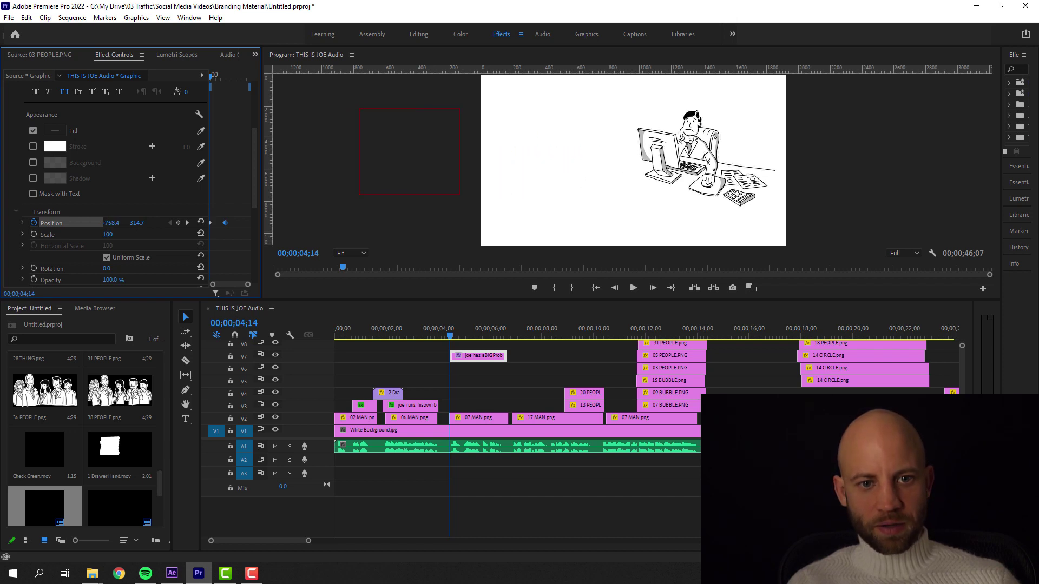
{"action": "left_click_drag", "start_coordinate": [479, 331], "coordinate": [447, 326]}
{"action": "key", "text": "space"}
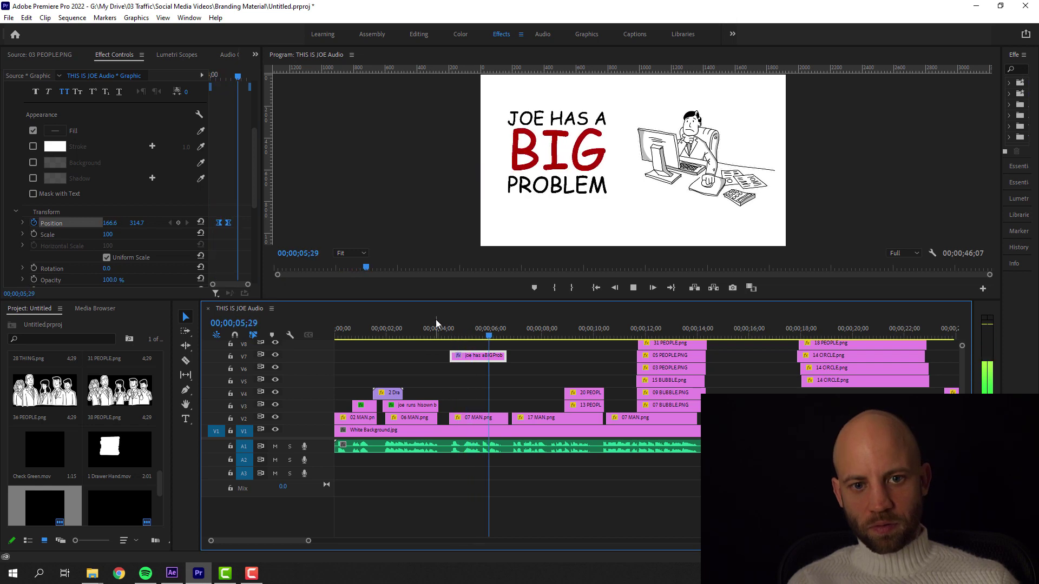
Shift 07 MAN.png slightly earlier on track V2 and play through to the following scene.
{"action": "left_click_drag", "start_coordinate": [439, 331], "coordinate": [497, 331]}
{"action": "key", "text": "space"}
{"action": "key", "text": "space"}
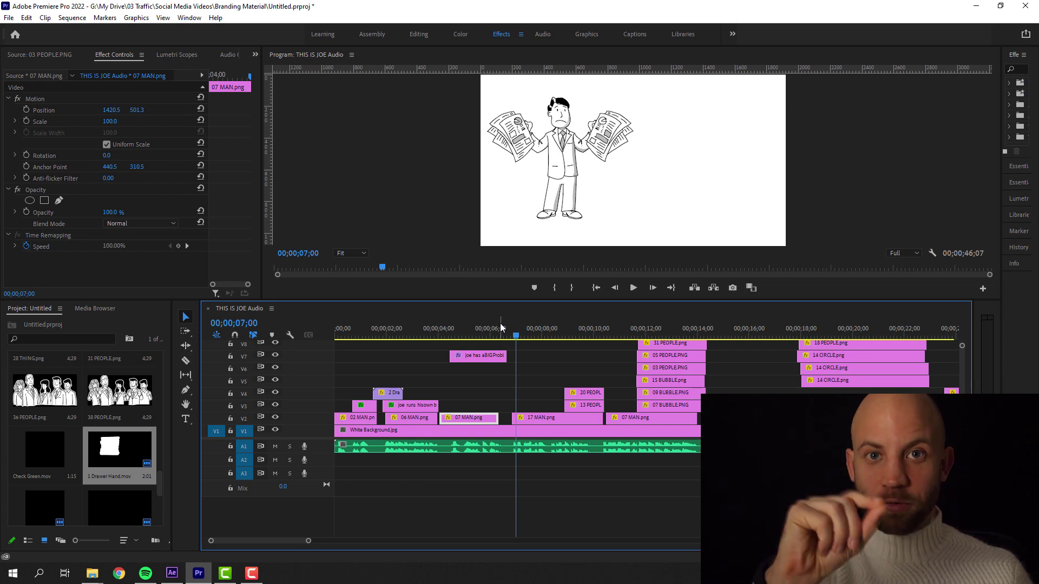
Place 1 Drawer Hand.mov on track V5 at the start of 17 MAN.png and hide the white background track V1.
{"action": "left_click", "coordinate": [535, 418]}
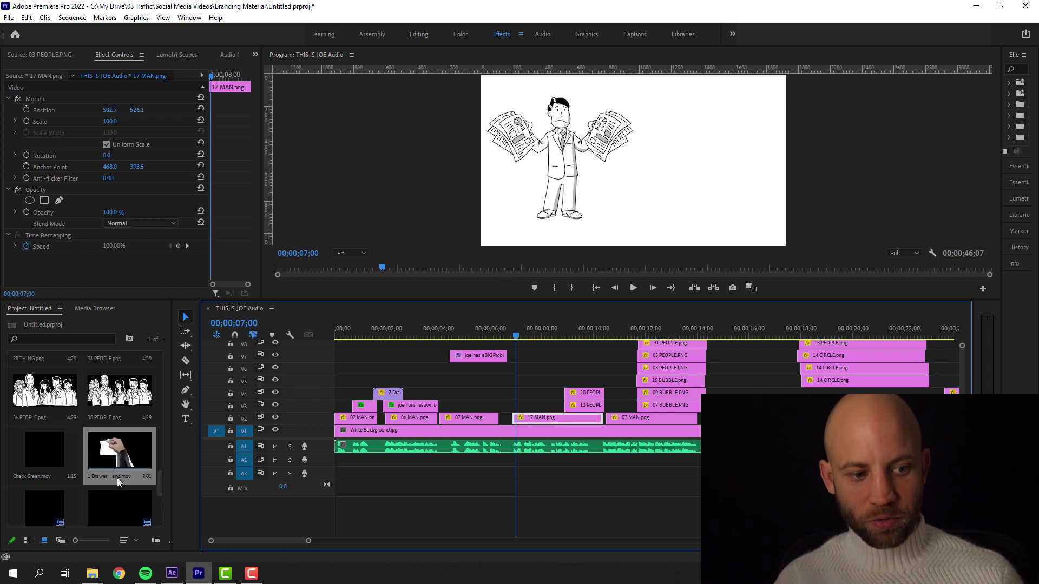
{"action": "mouse_move", "coordinate": [101, 460]}
{"action": "left_mouse_down"}
{"action": "mouse_move", "coordinate": [395, 450]}
{"action": "mouse_move", "coordinate": [506, 409]}
{"action": "mouse_move", "coordinate": [513, 384]}
{"action": "left_mouse_up"}
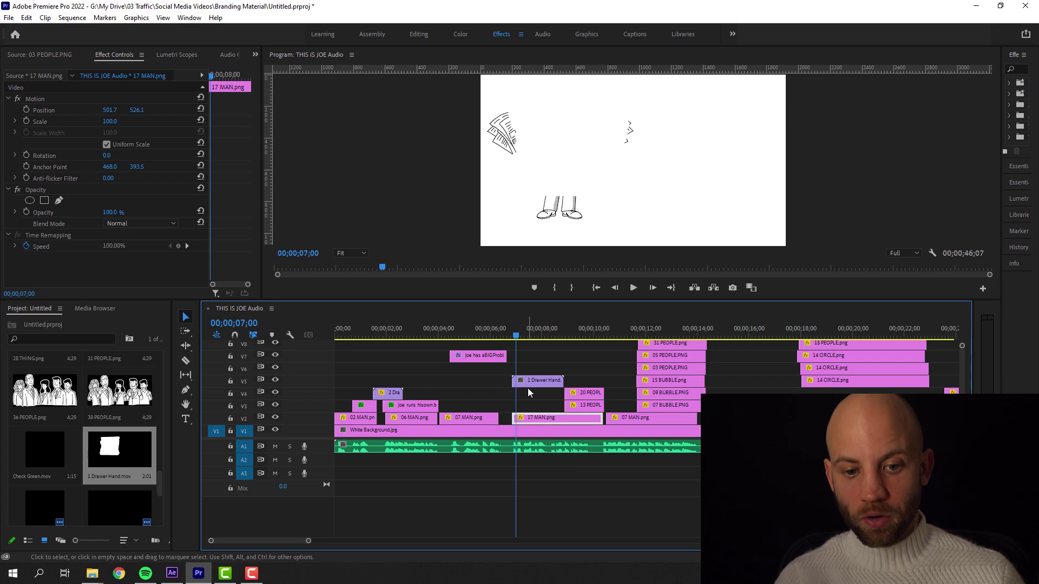
{"action": "left_click", "coordinate": [514, 433]}
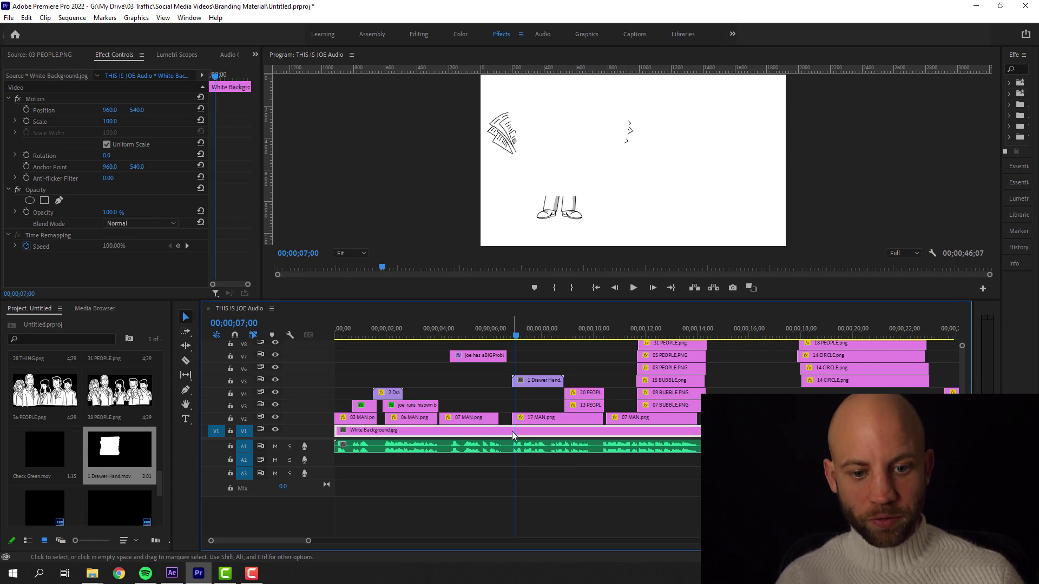
{"action": "left_click", "coordinate": [275, 430]}
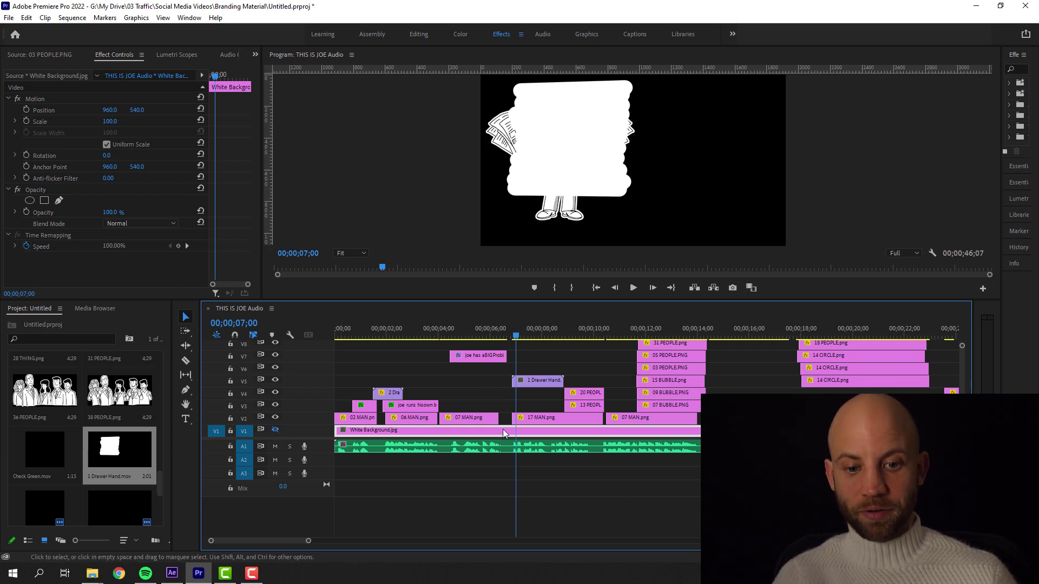
Set the 1 Drawer Hand.mov clip's Position to 999.9, 710.0 and Scale to 127.7, and check that its white mask covers the drawing.
{"action": "left_click", "coordinate": [525, 379]}
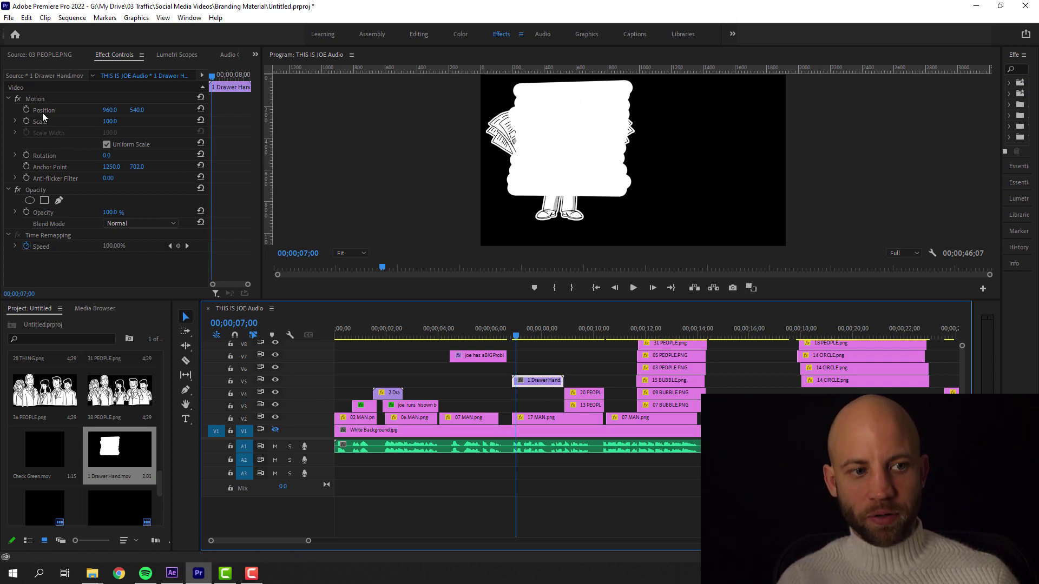
{"action": "left_click_drag", "start_coordinate": [106, 112], "coordinate": [202, 110]}
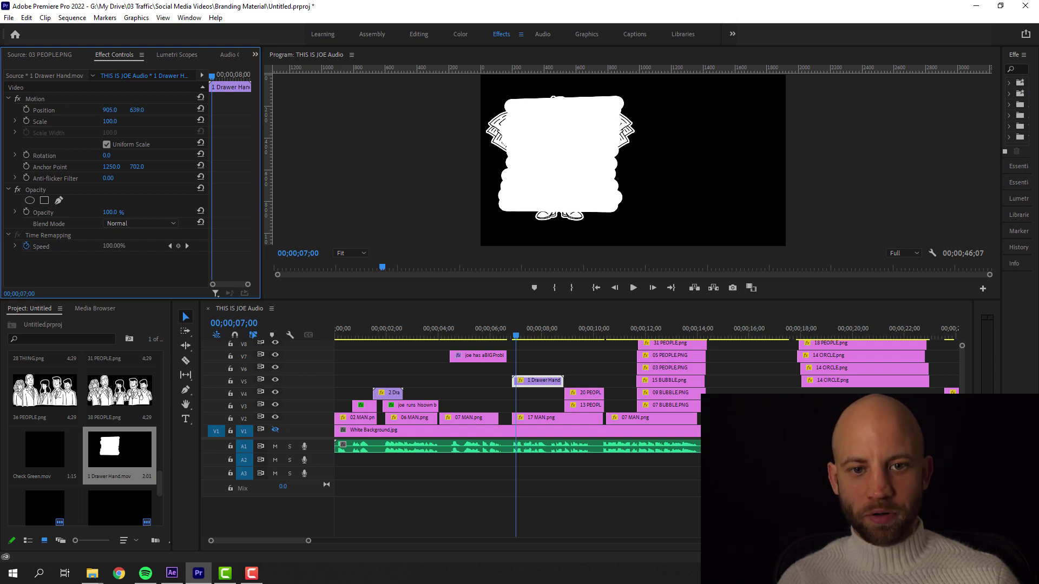
{"action": "left_click_drag", "start_coordinate": [137, 110], "coordinate": [127, 121]}
{"action": "left_click_drag", "start_coordinate": [515, 335], "coordinate": [559, 332]}
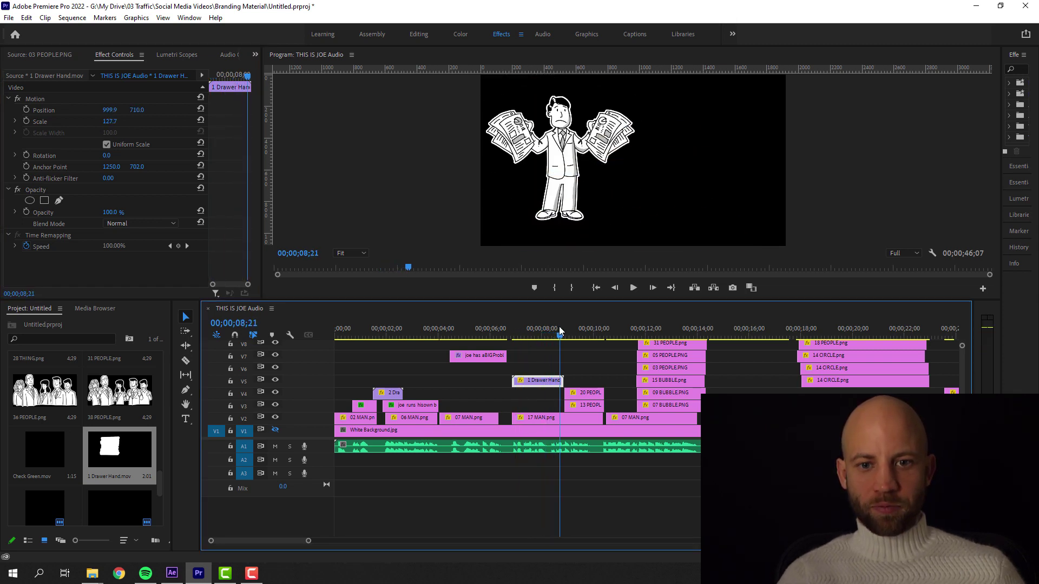
{"action": "left_click", "coordinate": [523, 336]}
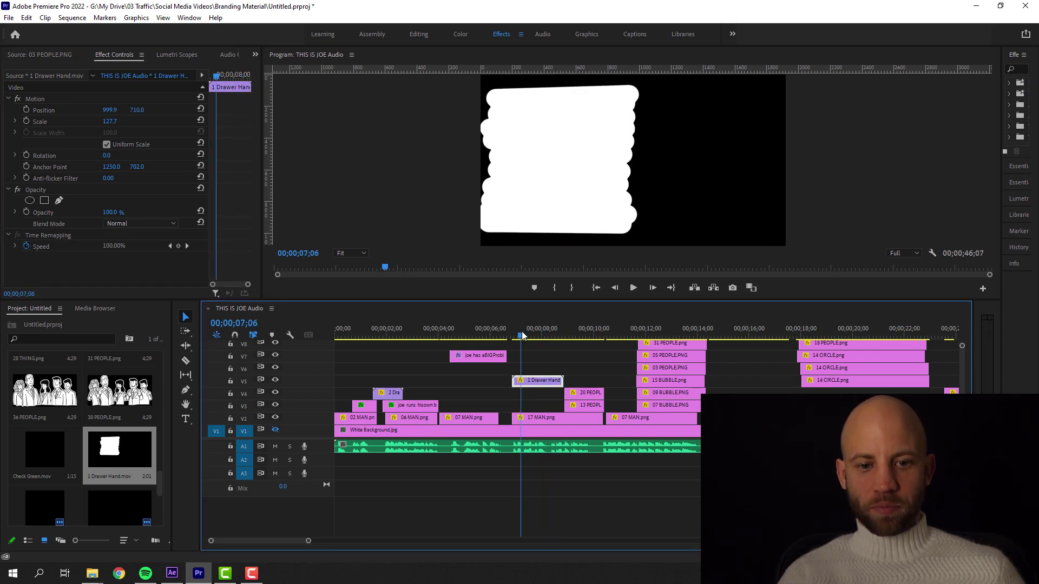
{"action": "mouse_move", "coordinate": [522, 336]}
{"action": "left_mouse_down"}
{"action": "mouse_move", "coordinate": [556, 335]}
{"action": "mouse_move", "coordinate": [515, 335]}
{"action": "left_mouse_up"}
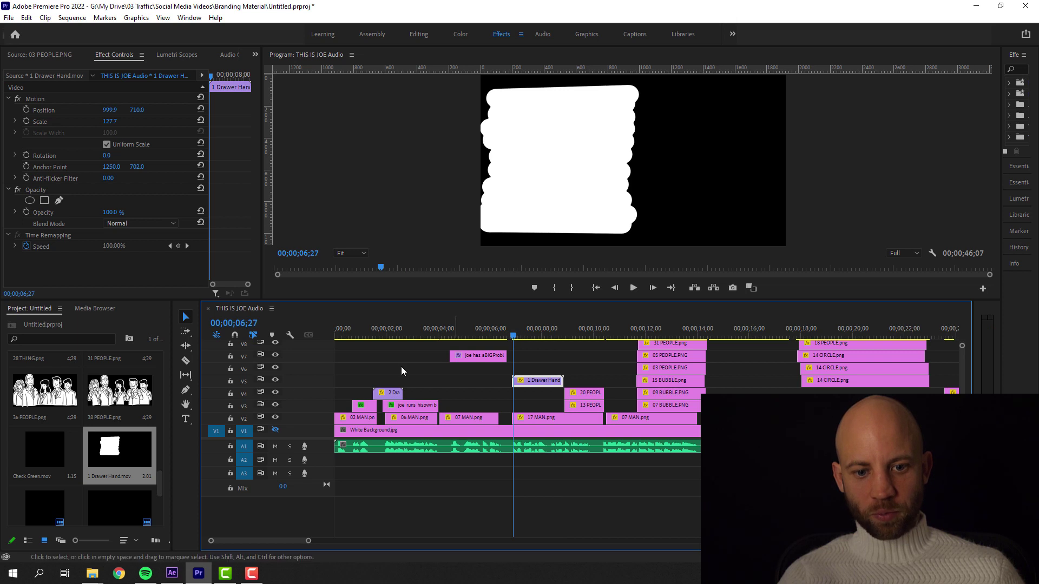
Show the white background track V1 again and replay the hand drawing the man with papers.
{"action": "left_click", "coordinate": [276, 430]}
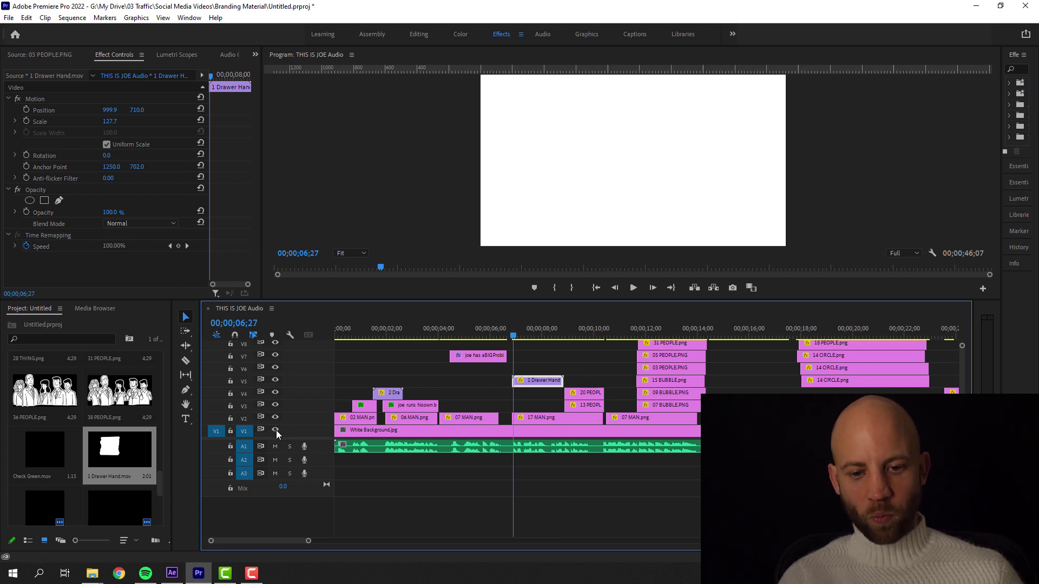
{"action": "left_click", "coordinate": [503, 332]}
{"action": "key", "text": "space"}
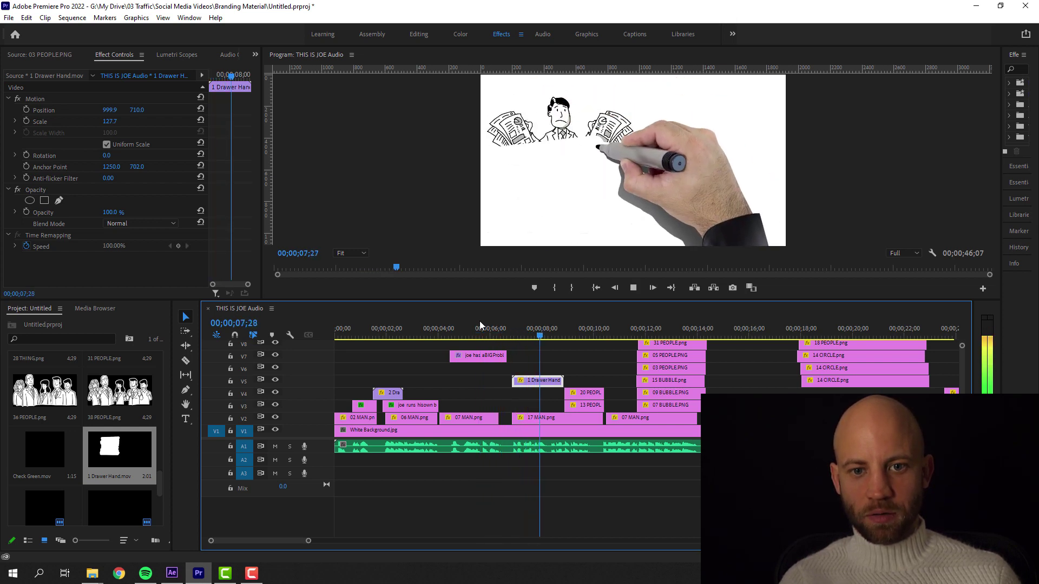
{"action": "key", "text": "space"}
{"action": "left_click", "coordinate": [504, 332]}
{"action": "key", "text": "space"}
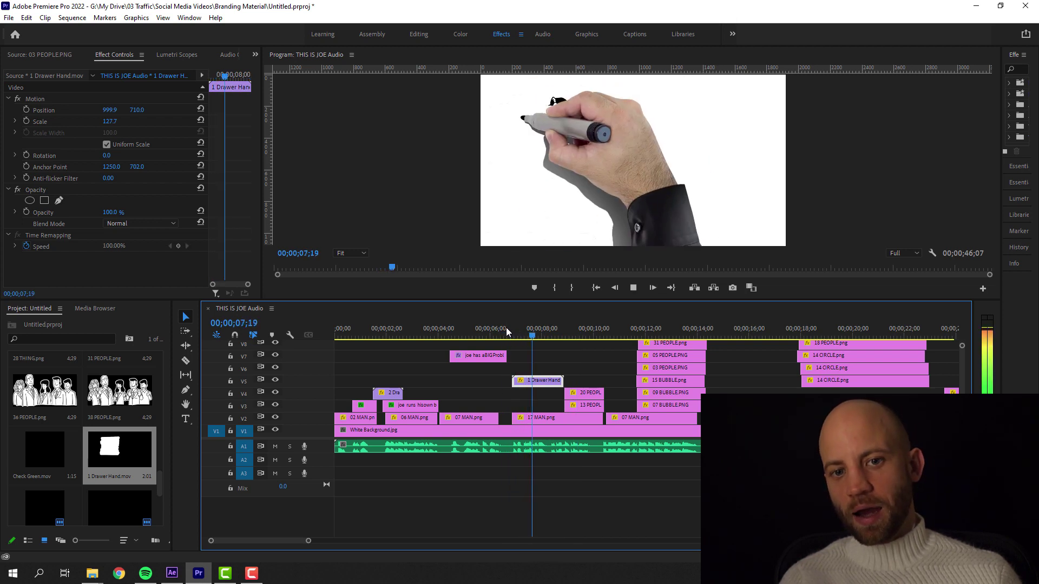
Place X Red.mov on track V7 at 00;00;09;05 with Position 1607.0, 428.0 so it crosses out the woman at the desk.
{"action": "key", "text": "space"}
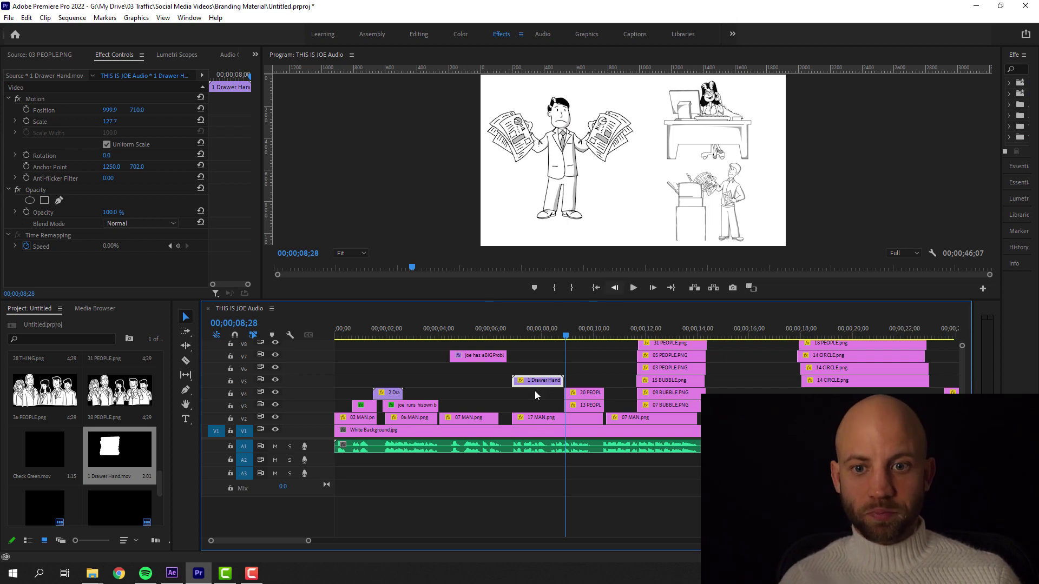
{"action": "left_click_drag", "start_coordinate": [568, 336], "coordinate": [571, 337]}
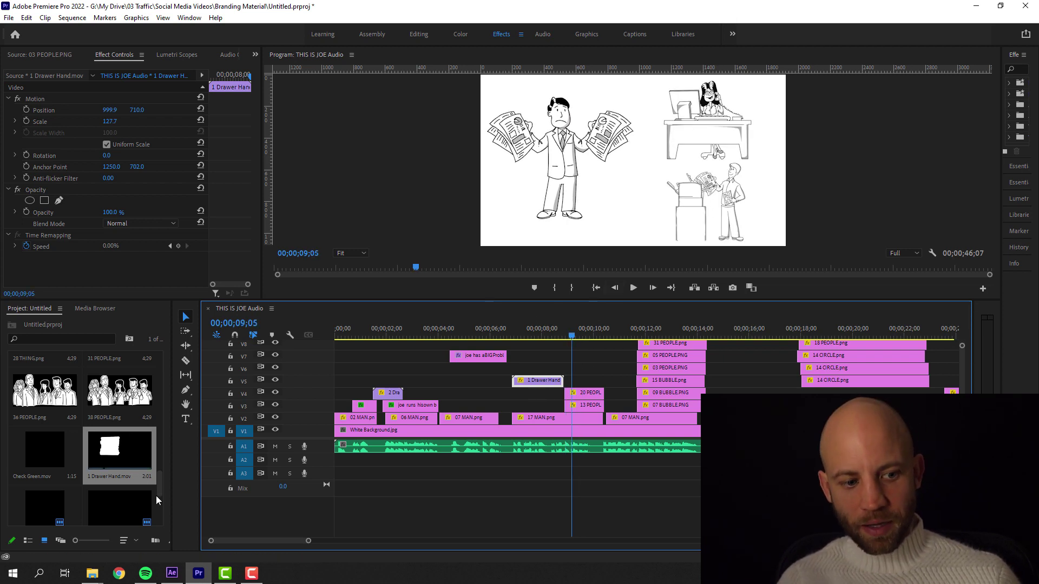
{"action": "left_click_drag", "start_coordinate": [157, 482], "coordinate": [158, 505]}
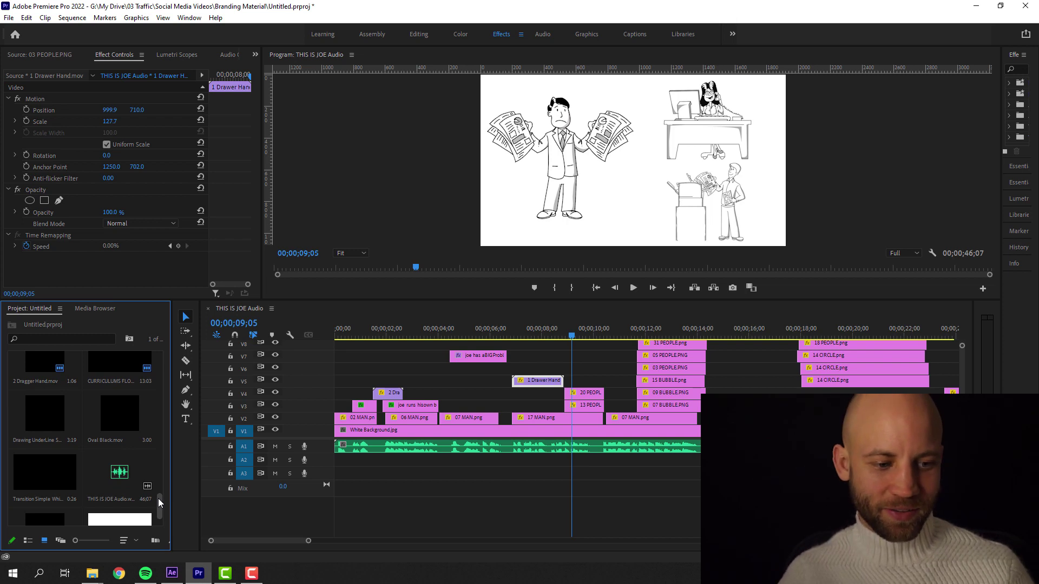
{"action": "left_click_drag", "start_coordinate": [158, 498], "coordinate": [157, 517]}
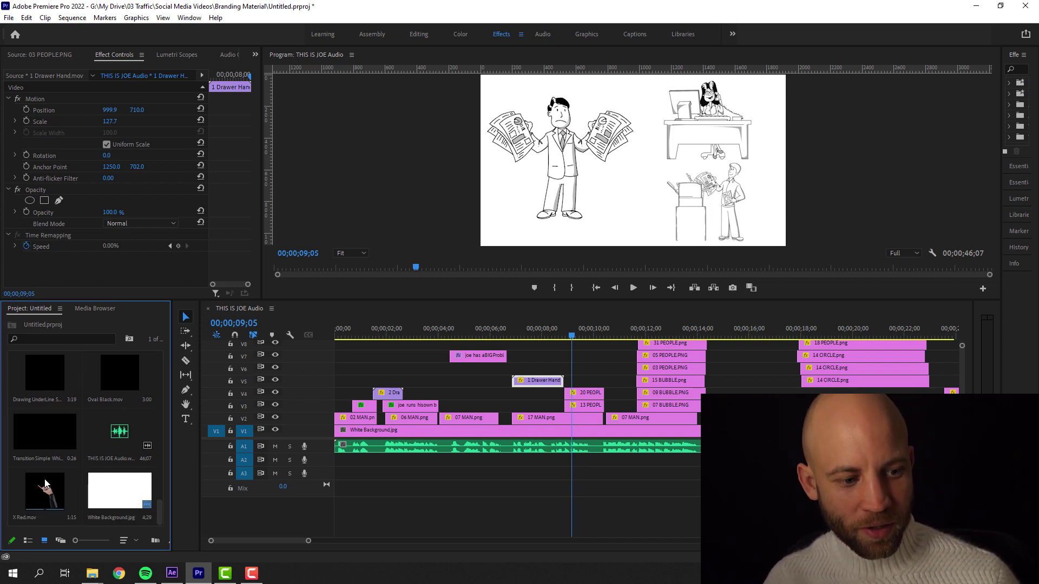
{"action": "left_click_drag", "start_coordinate": [42, 493], "coordinate": [521, 364]}
{"action": "left_click", "coordinate": [527, 331]}
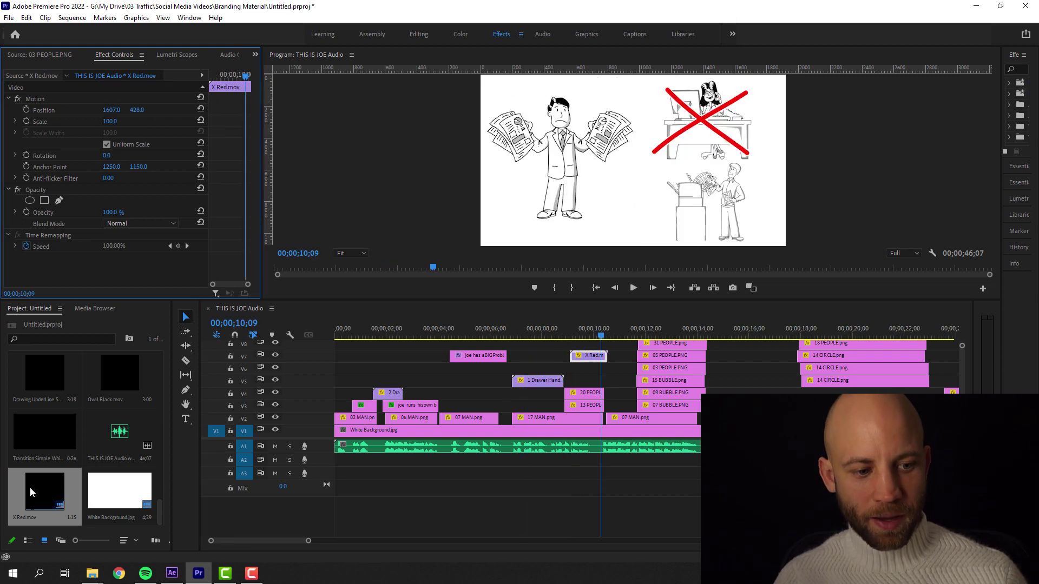
Add a second X Red.mov on track V6 below the first and set its Position to 1611.0, 924.0 over the man at the copier.
{"action": "left_click_drag", "start_coordinate": [30, 489], "coordinate": [576, 379]}
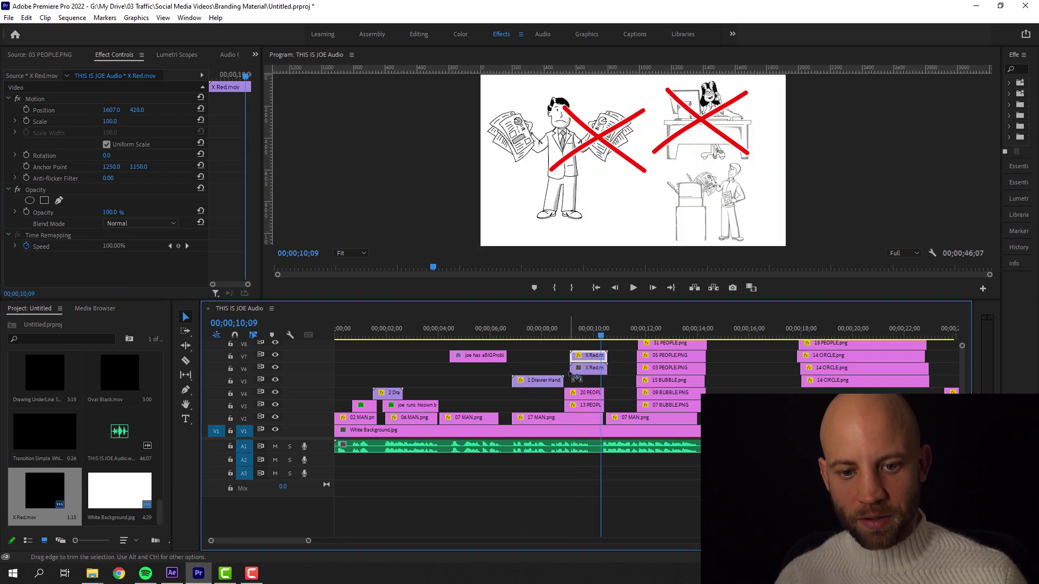
{"action": "left_click", "coordinate": [69, 111]}
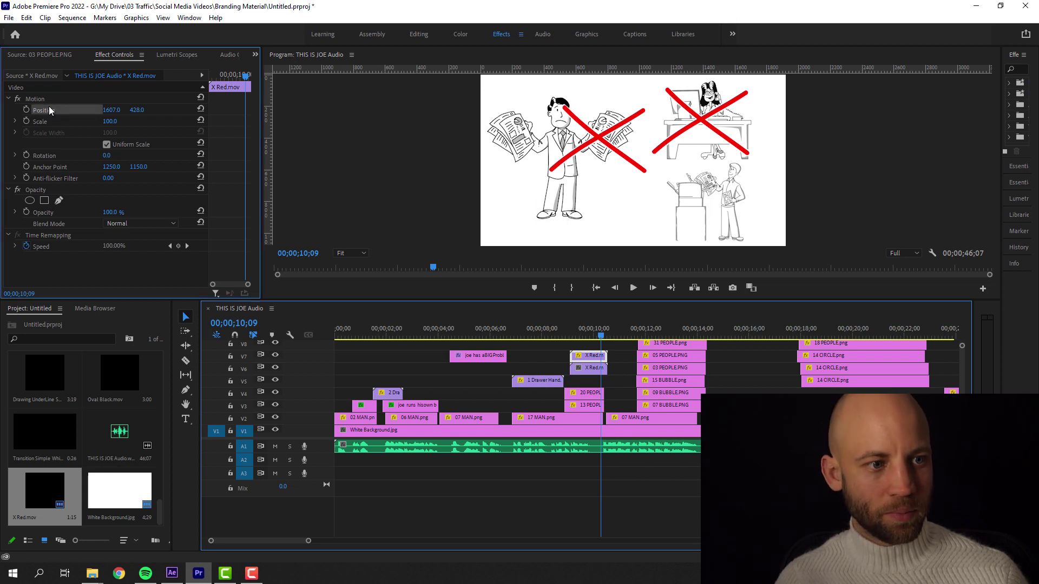
{"action": "mouse_move", "coordinate": [140, 111]}
{"action": "left_mouse_down"}
{"action": "mouse_move", "coordinate": [176, 112]}
{"action": "mouse_move", "coordinate": [142, 111]}
{"action": "left_mouse_up"}
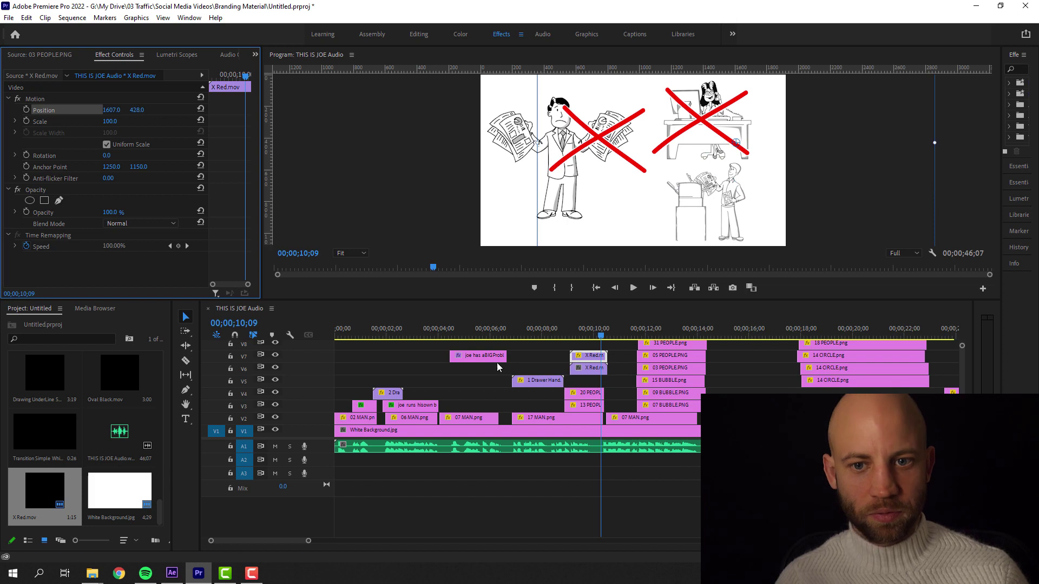
{"action": "left_click", "coordinate": [580, 373]}
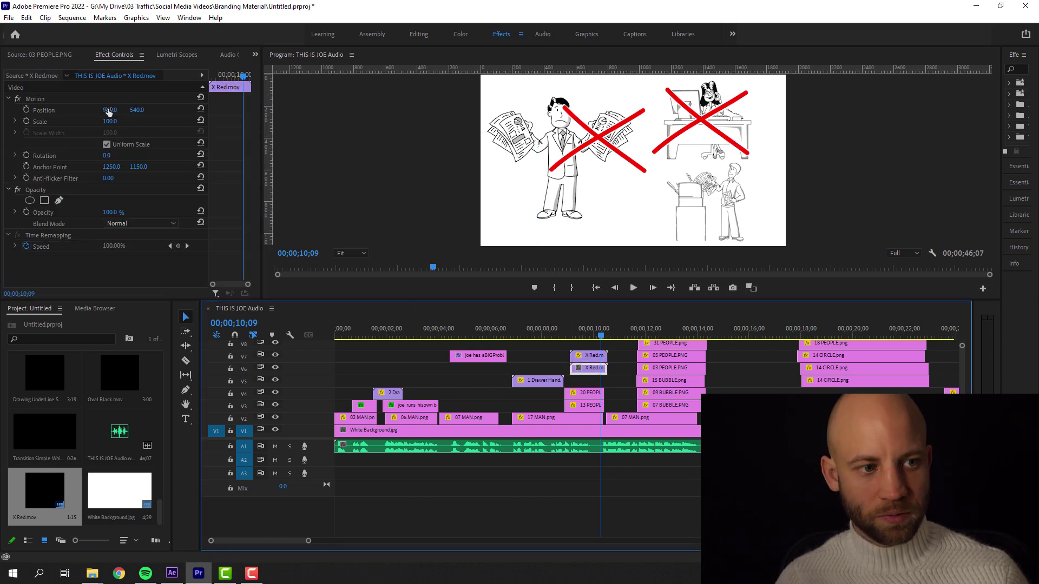
{"action": "left_click_drag", "start_coordinate": [136, 110], "coordinate": [206, 111]}
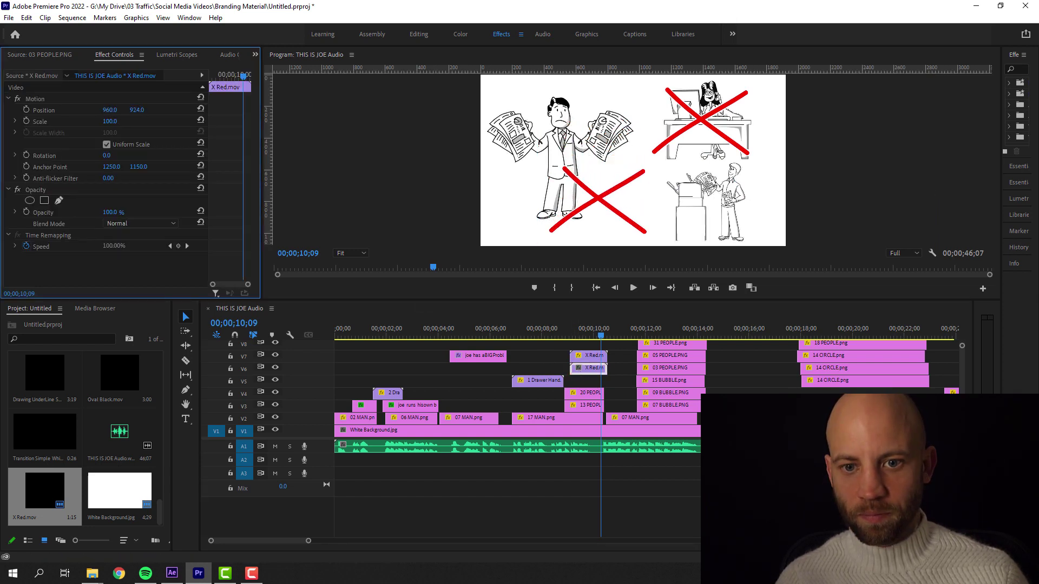
{"action": "left_click_drag", "start_coordinate": [110, 110], "coordinate": [208, 110]}
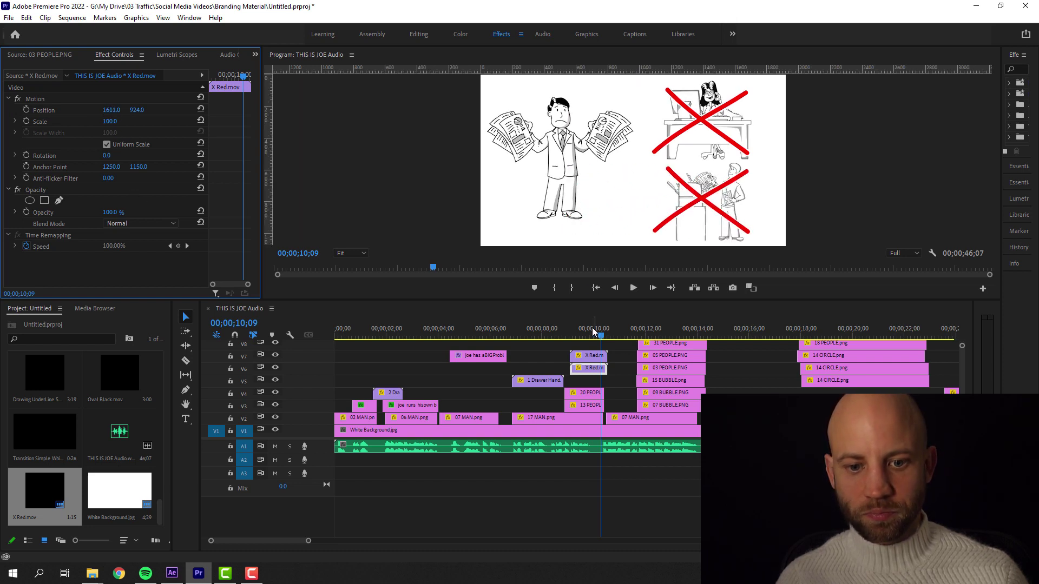
Shift both X Red.mov clips and the rest of the 17 MAN.png scene slightly earlier, and replay the scene.
{"action": "left_click", "coordinate": [586, 357]}
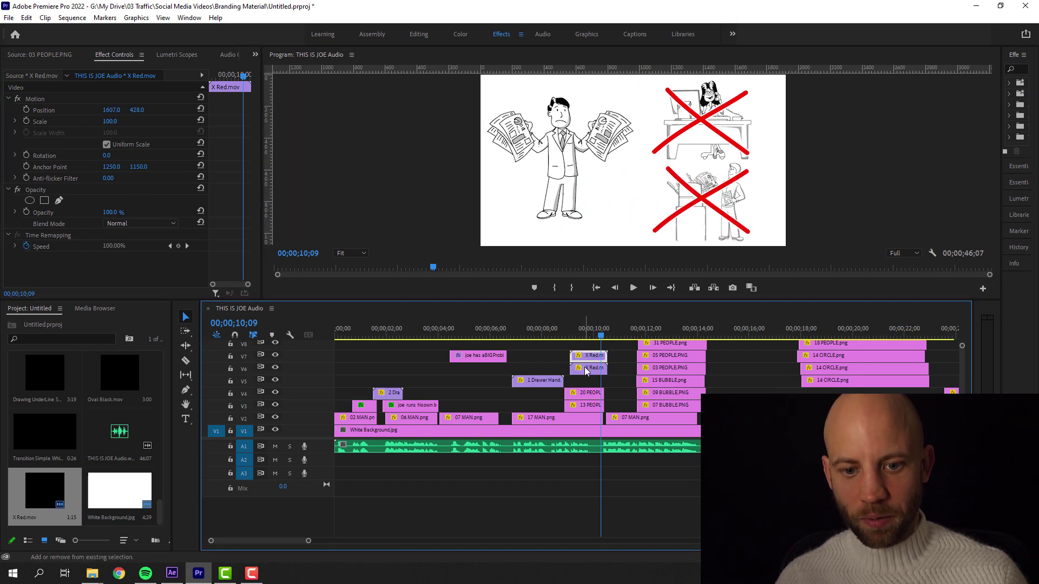
{"action": "left_click", "coordinate": [585, 371], "text": "shift"}
{"action": "left_click_drag", "start_coordinate": [585, 361], "coordinate": [576, 357]}
{"action": "left_click", "coordinate": [529, 331]}
{"action": "key", "text": "space"}
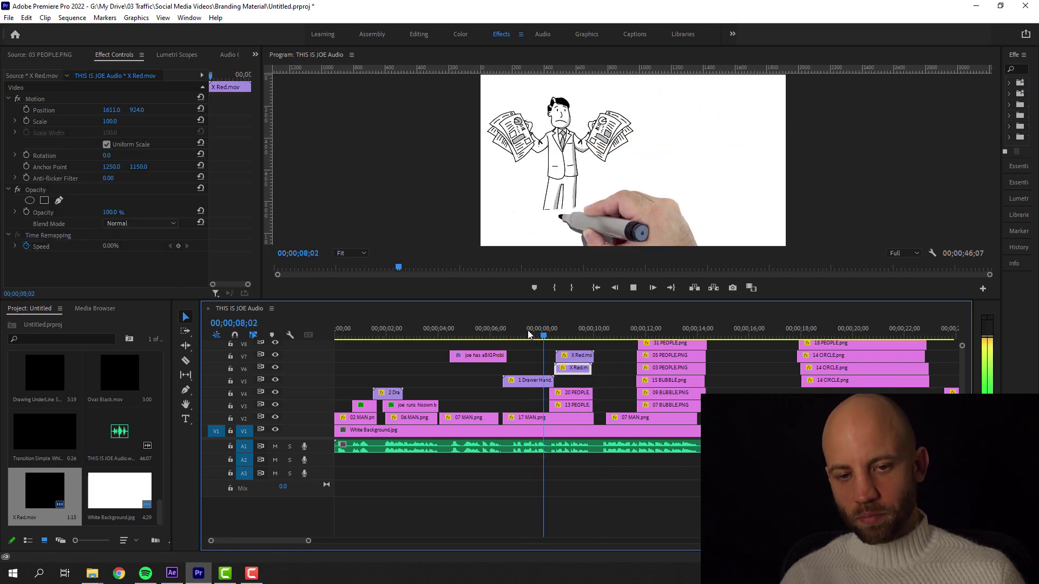
{"action": "key", "text": "space"}
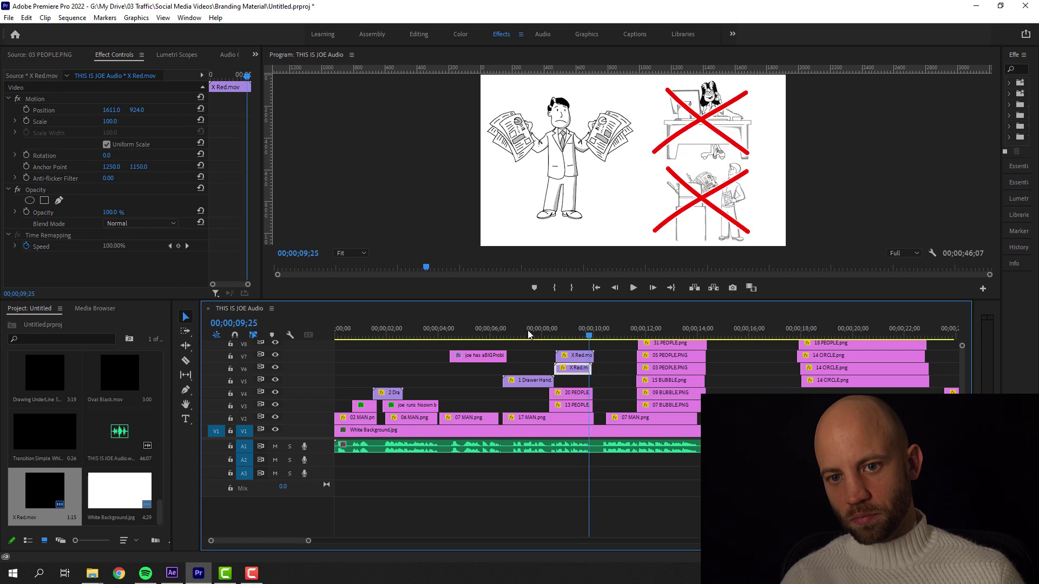
Import Transition Simple White.mov from the Whiteboard Universal folder in File Explorer into the Premiere Pro project.
{"action": "left_click", "coordinate": [494, 342]}
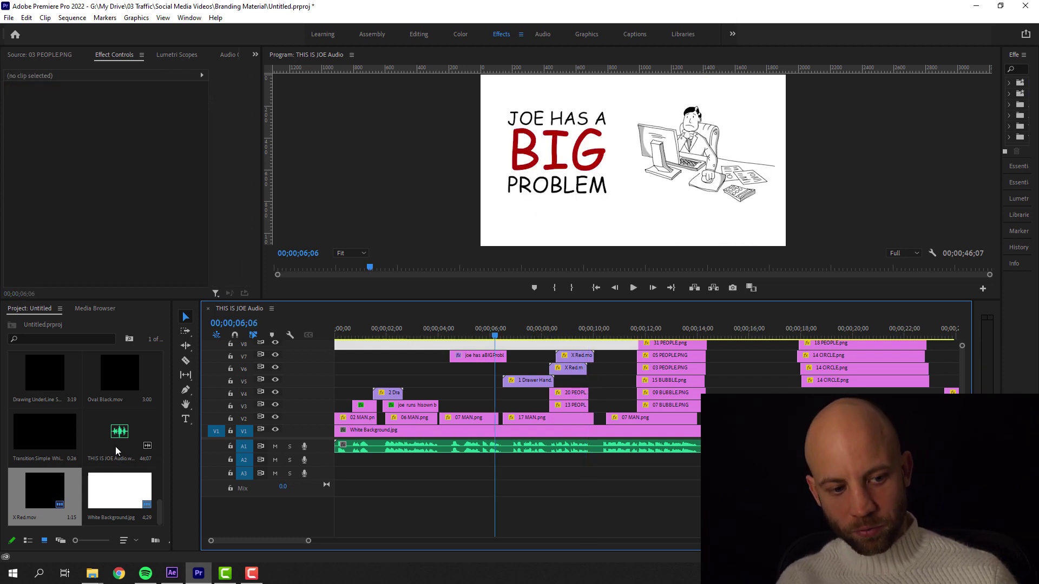
{"action": "key", "text": "alt+Tab"}
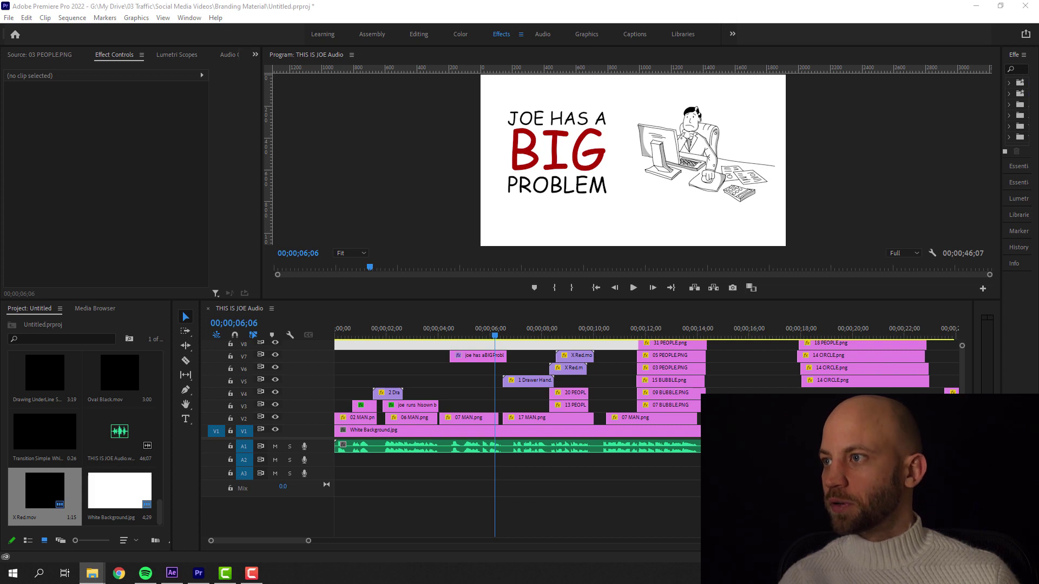
{"action": "key", "text": "alt+Tab"}
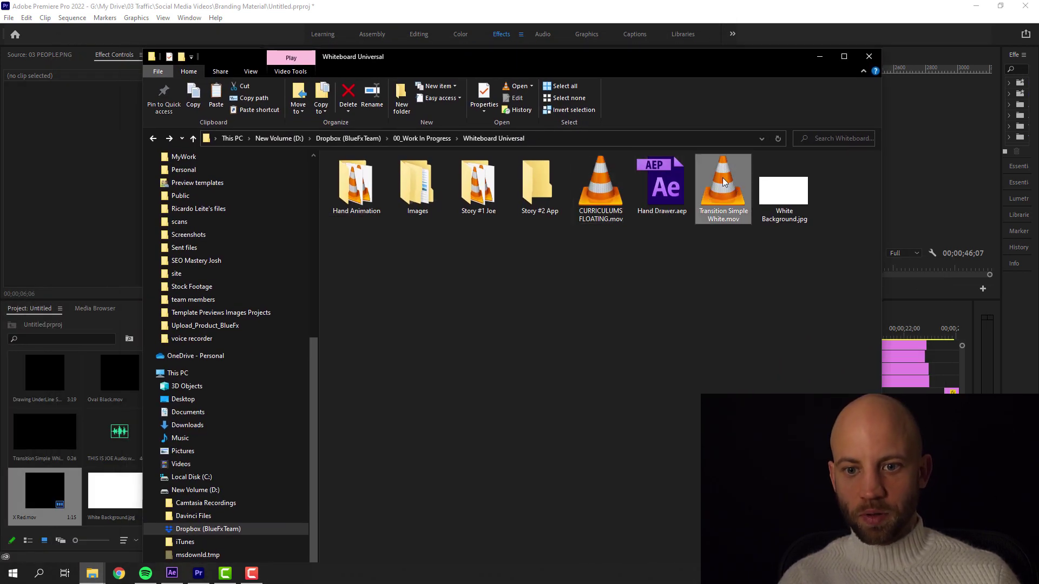
{"action": "left_click_drag", "start_coordinate": [357, 64], "coordinate": [603, 87]}
{"action": "left_click_drag", "start_coordinate": [926, 208], "coordinate": [115, 431]}
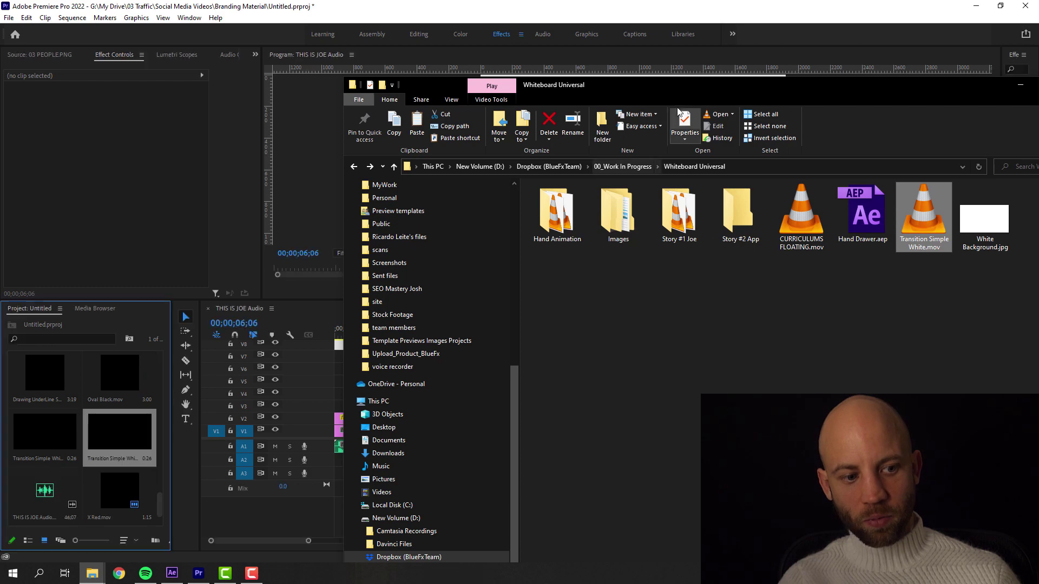
{"action": "key", "text": "alt+Tab"}
Place Transition Simple White.mov on track V8 over the cut into 17 MAN.png and duplicate it over the cut between 06 MAN.png and 07 MAN.png.
{"action": "left_click_drag", "start_coordinate": [109, 437], "coordinate": [500, 336]}
{"action": "left_click", "coordinate": [502, 344]}
{"action": "key", "text": "="}
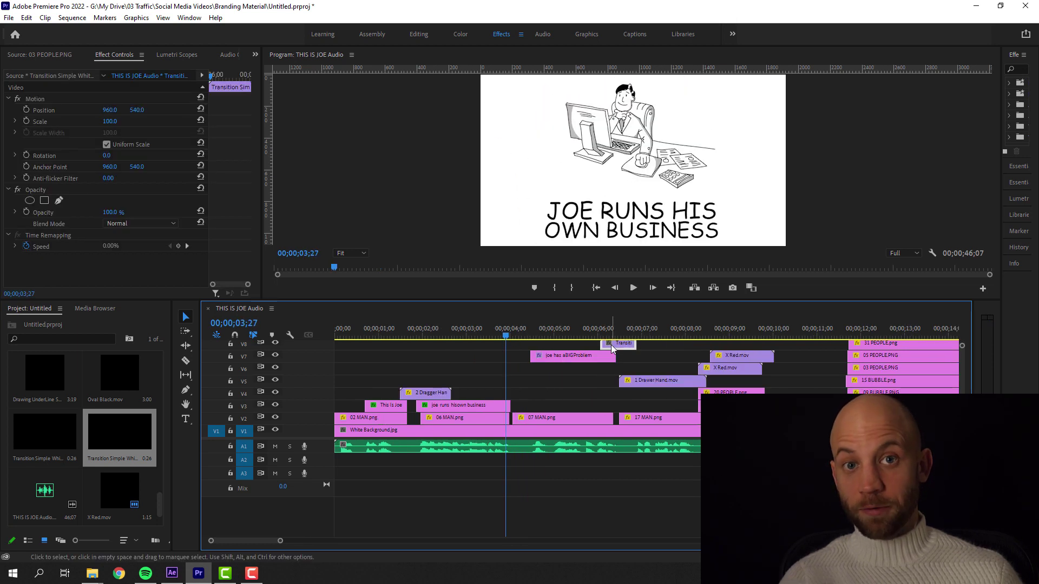
{"action": "left_click_drag", "start_coordinate": [614, 349], "coordinate": [512, 337]}
{"action": "left_click", "coordinate": [498, 336]}
{"action": "left_click_drag", "start_coordinate": [517, 337], "coordinate": [526, 338]}
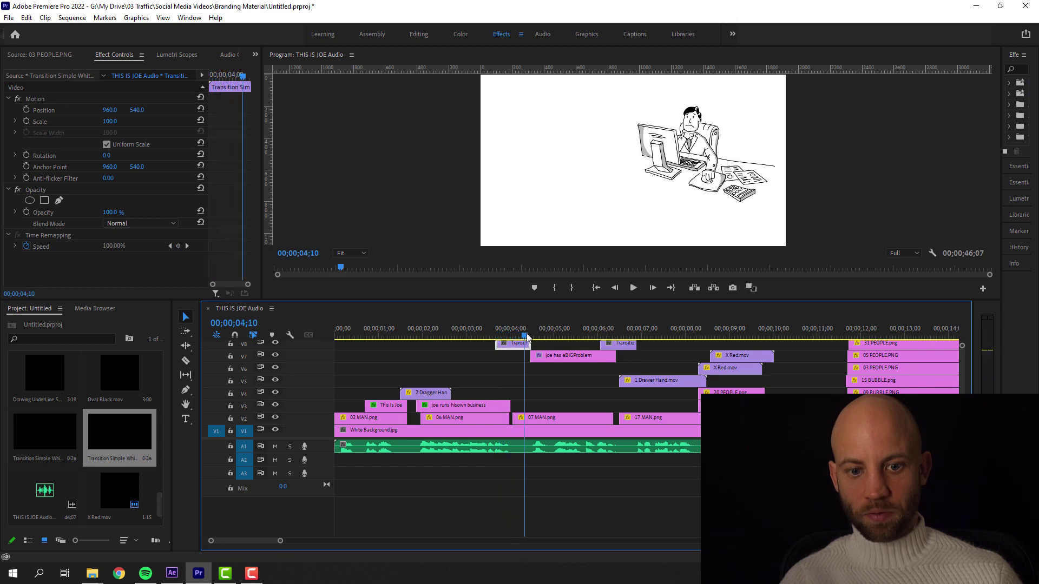
Play back the white transitions between the scenes and replay the animation from the start of the sequence.
{"action": "key", "text": "space"}
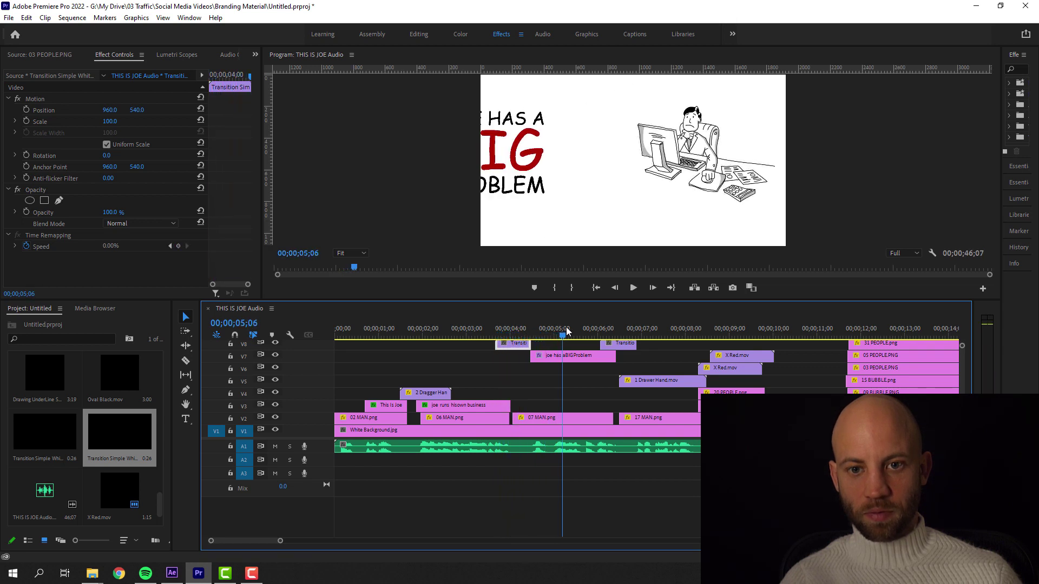
{"action": "left_click_drag", "start_coordinate": [481, 328], "coordinate": [478, 327]}
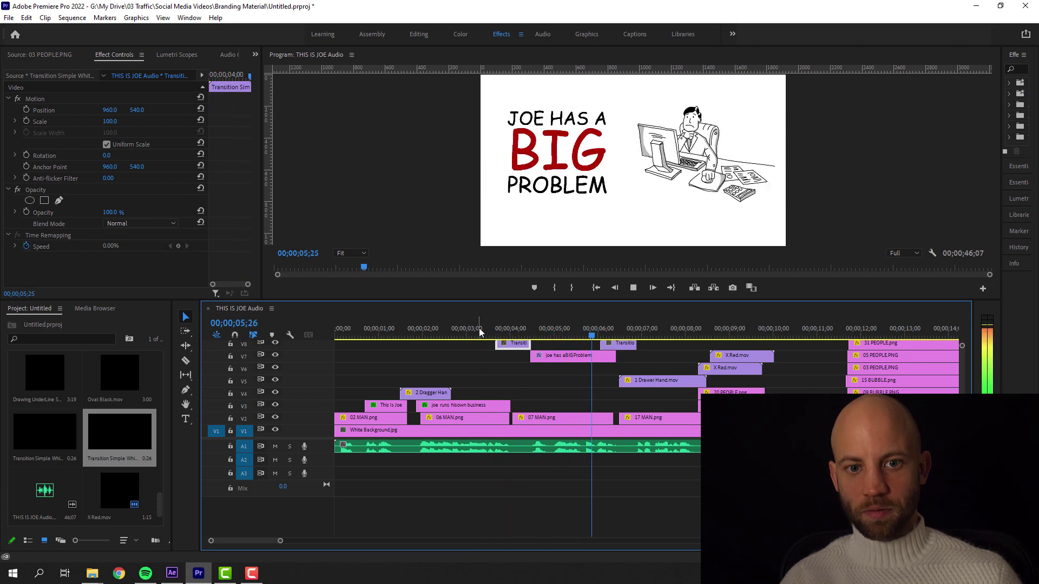
{"action": "key", "text": "space"}
{"action": "left_click", "coordinate": [338, 332]}
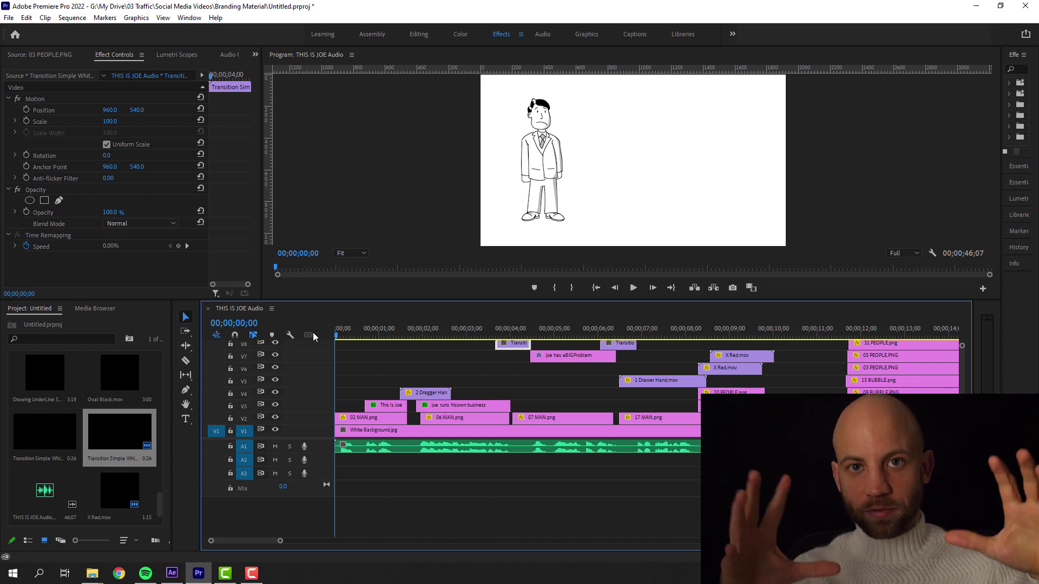
{"action": "key", "text": "space"}
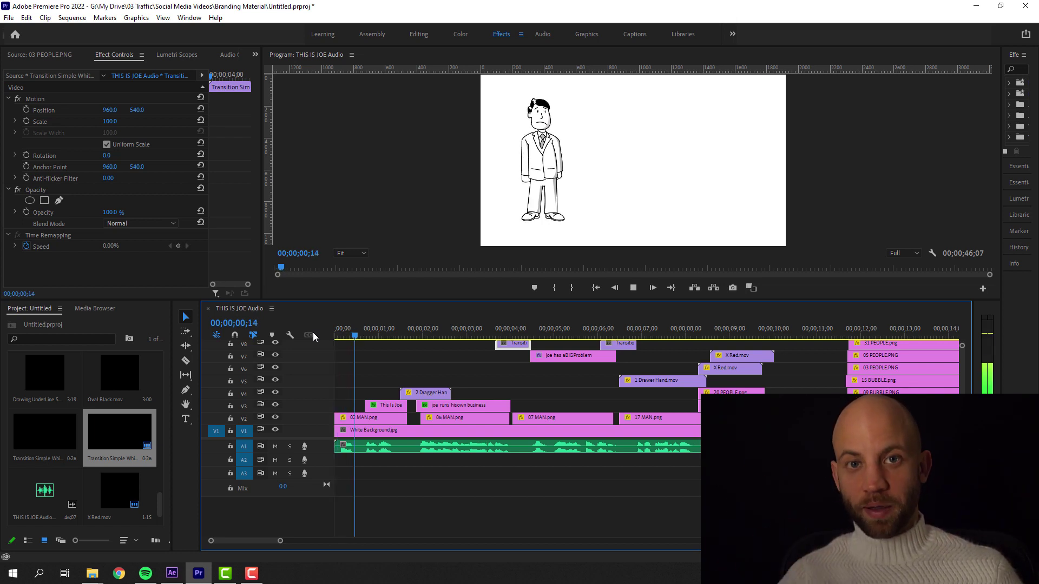